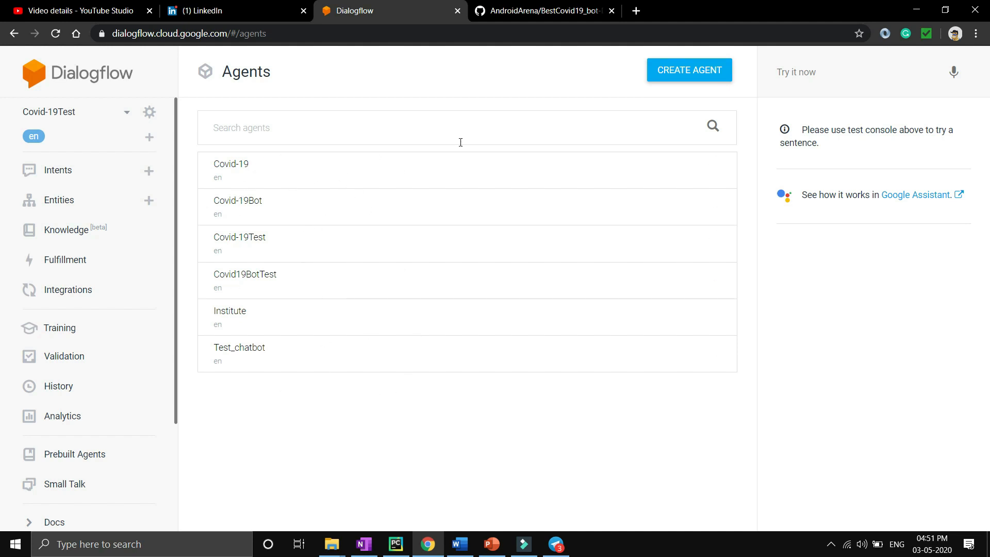
left_click(693, 72)
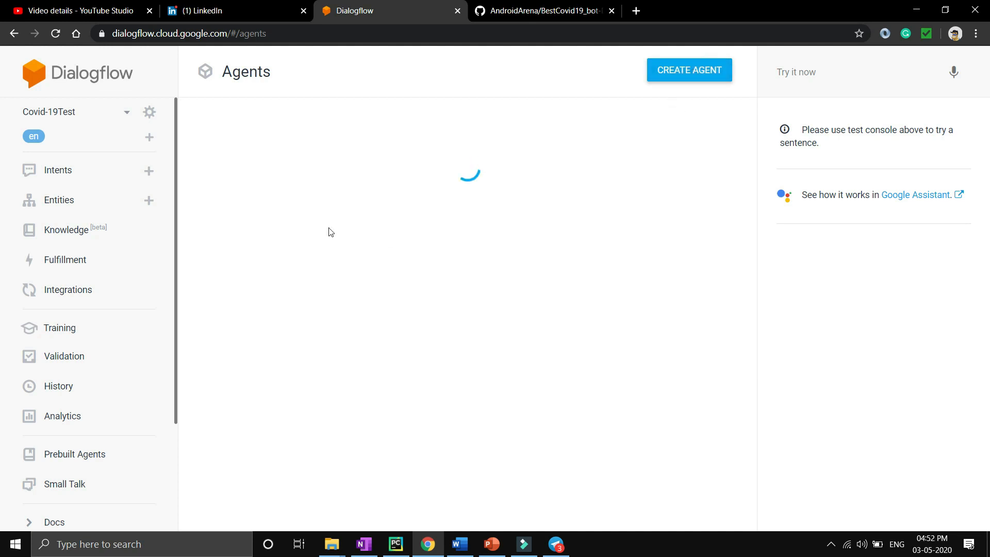
left_click(271, 67)
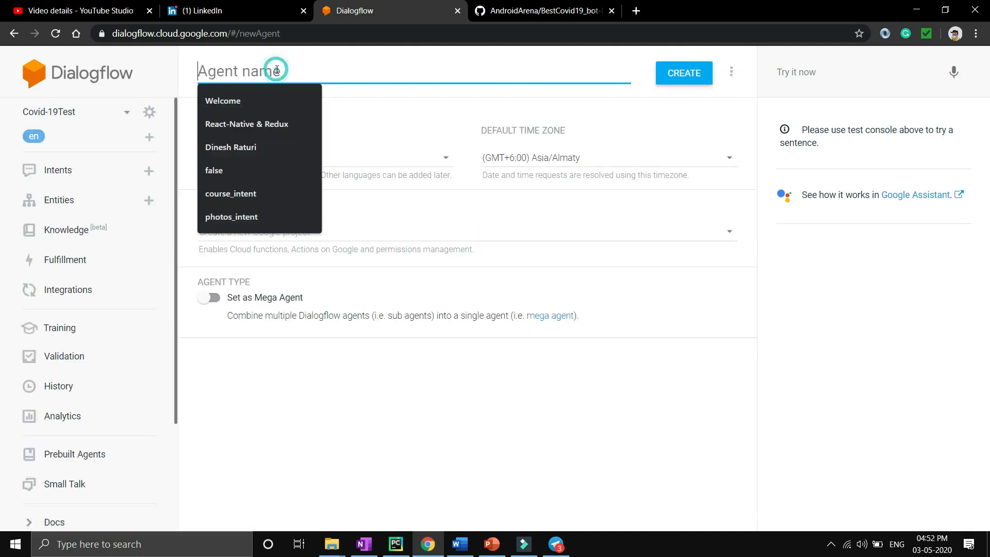
type("Covis-")
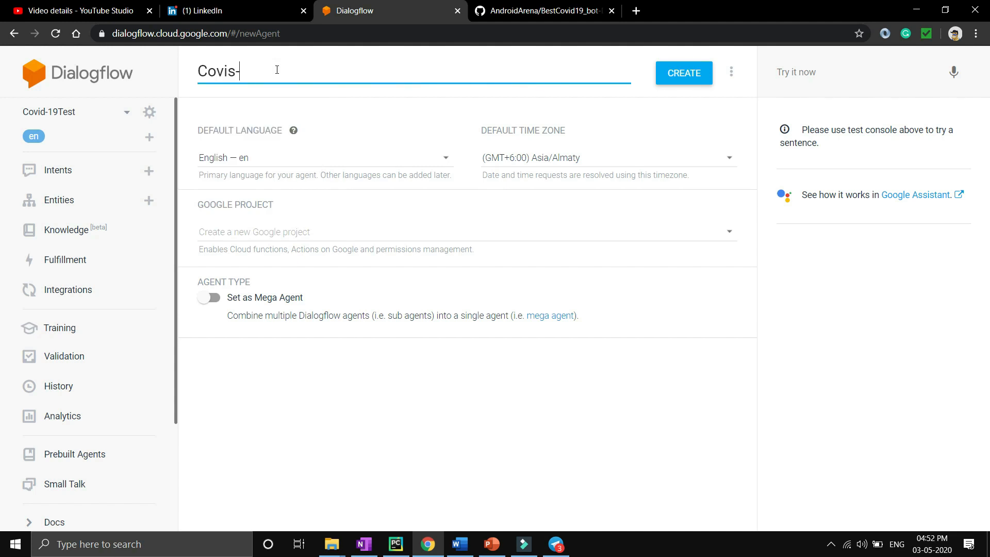
key("BackSpace")
key("BackSpace")
key("BackSpace")
key("BackSpace")
key("BackSpace")
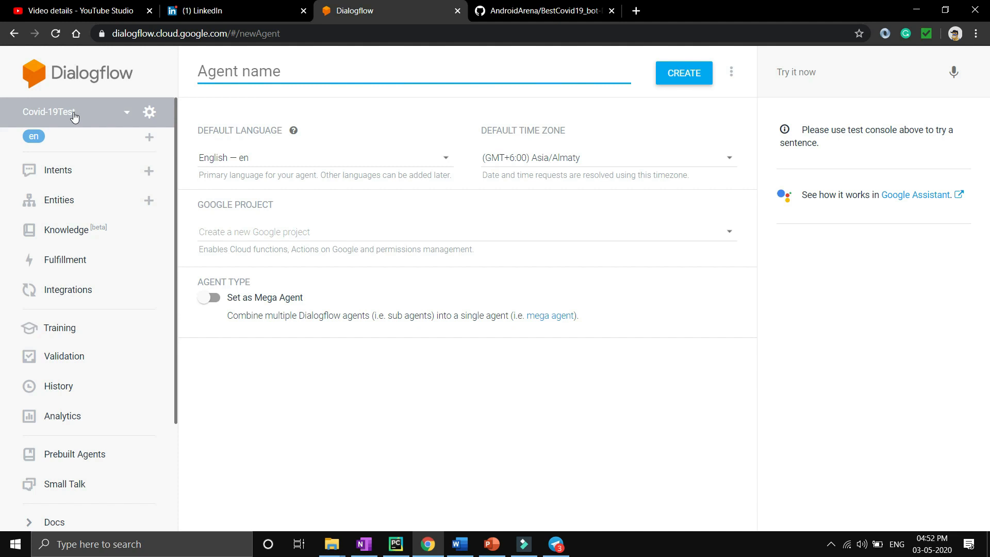
left_click(484, 73)
type("f")
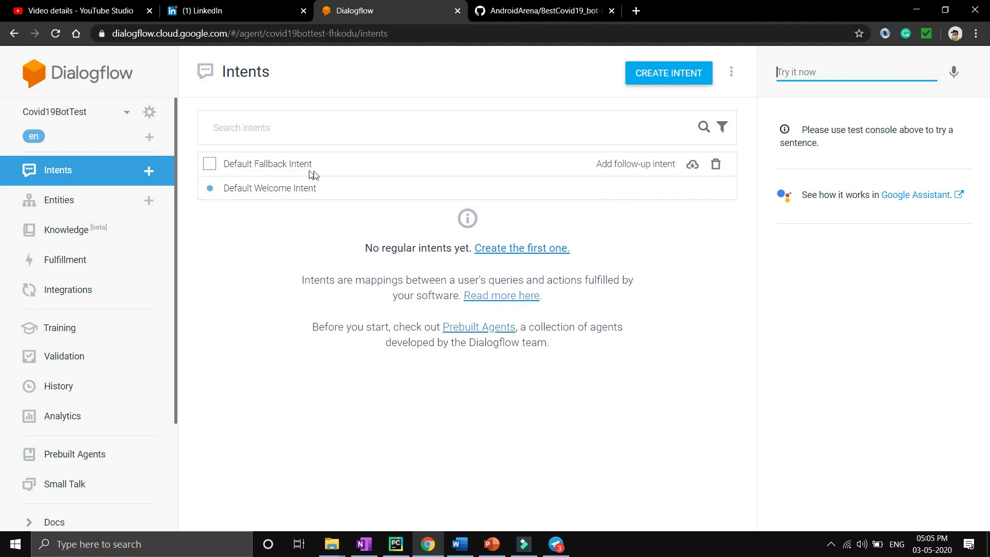
Examine the Default Welcome Intent's event, training phrases, action and parameters, text responses and fulfillment settings.
left_click(286, 192)
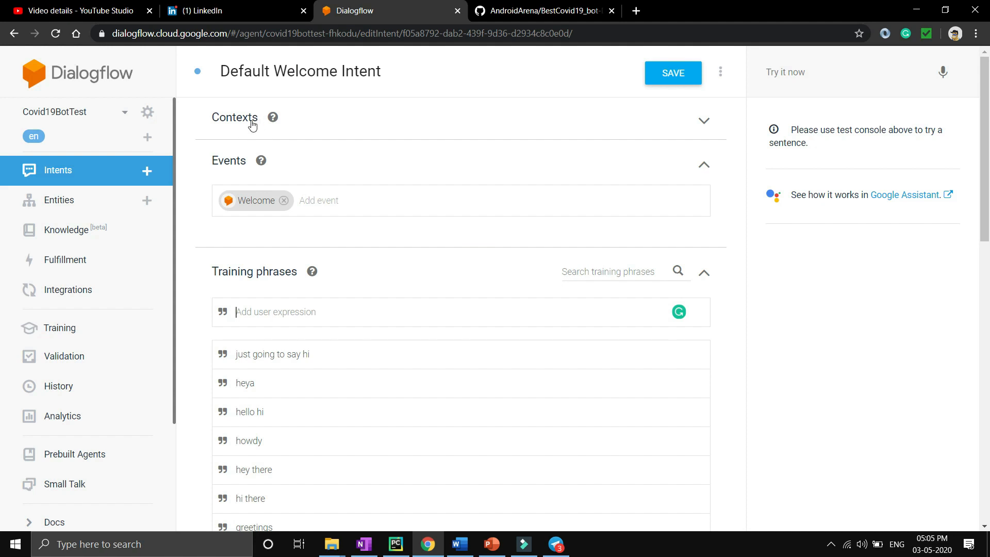
scroll(243, 288, "down", 7)
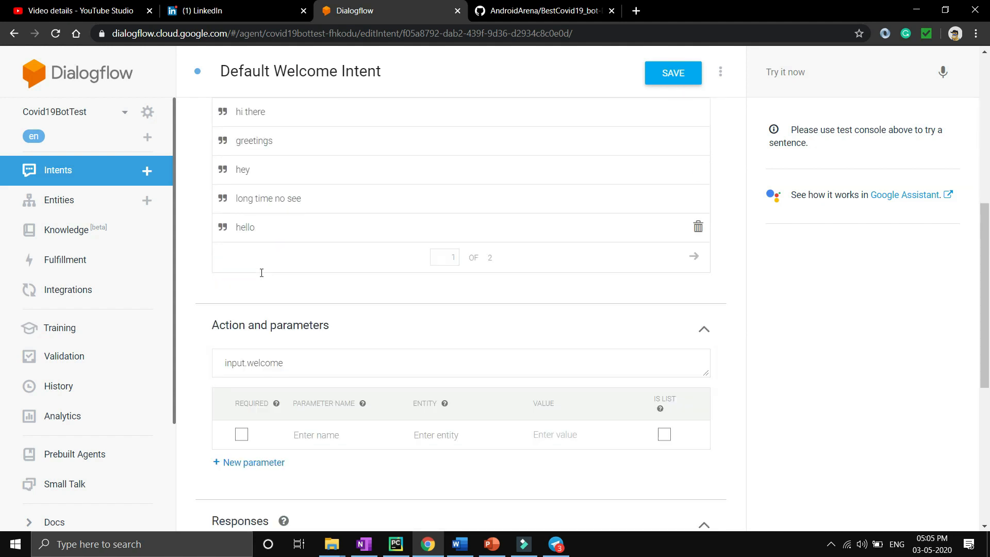
scroll(310, 337, "down", 5)
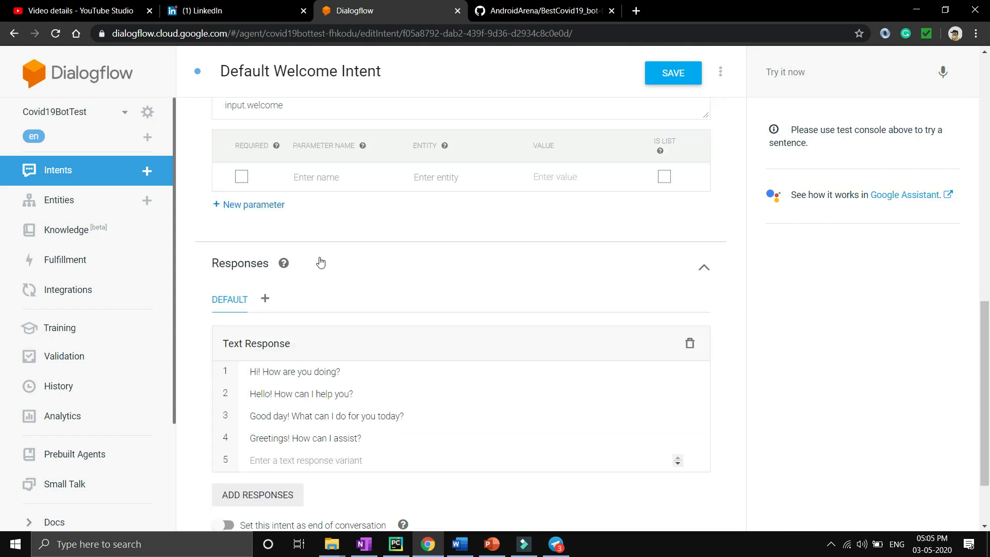
scroll(316, 252, "down", 2)
left_click(240, 494)
scroll(309, 444, "down", 2)
scroll(302, 377, "up", 14)
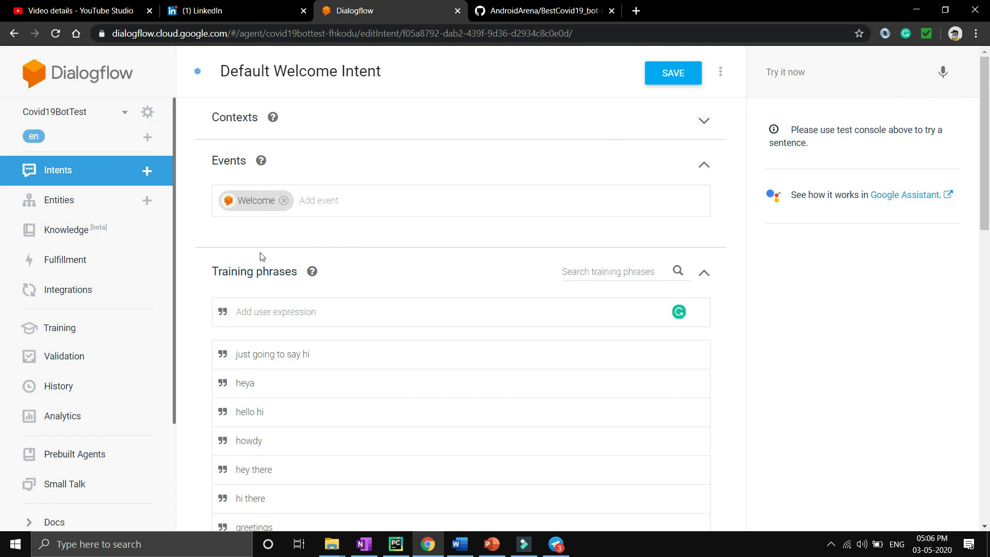
scroll(262, 257, "down", 3)
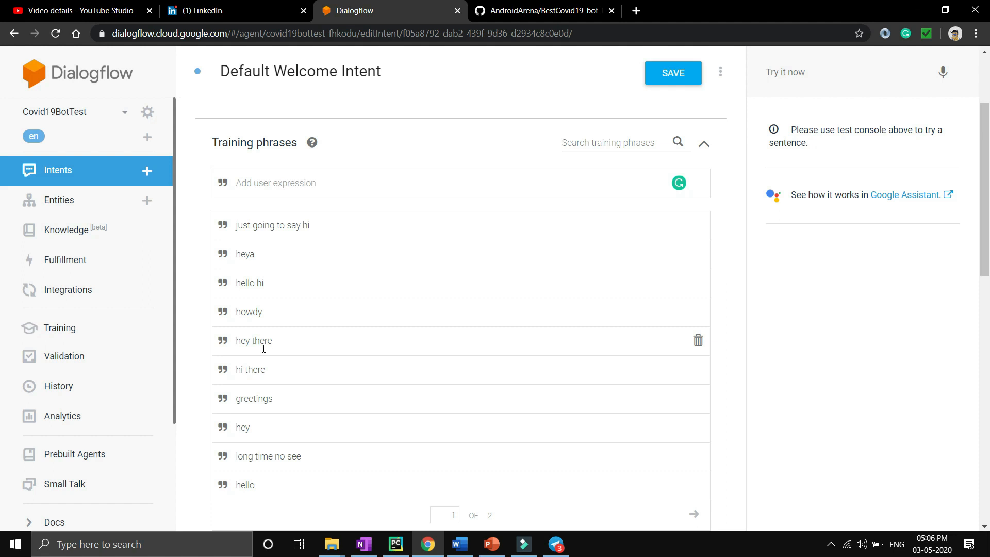
scroll(272, 338, "down", 12)
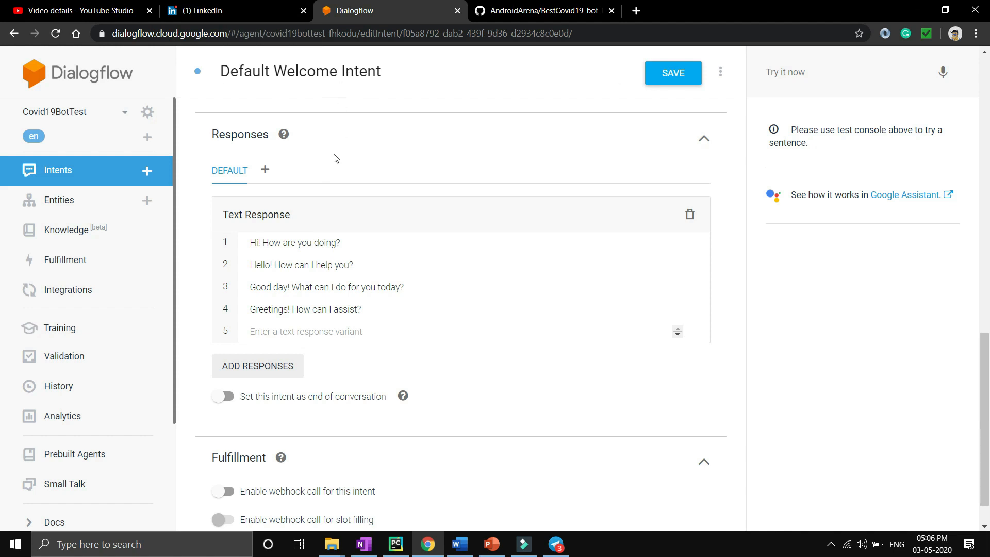
left_click_drag(251, 242, 343, 241)
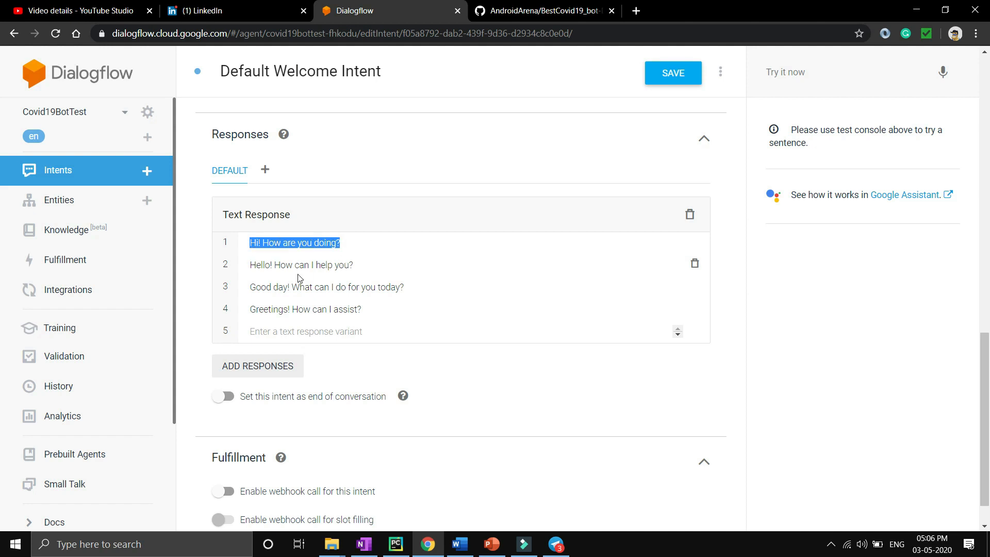
Open the Default Fallback Intent, review its text responses, and return to the list of intents.
left_click(81, 171)
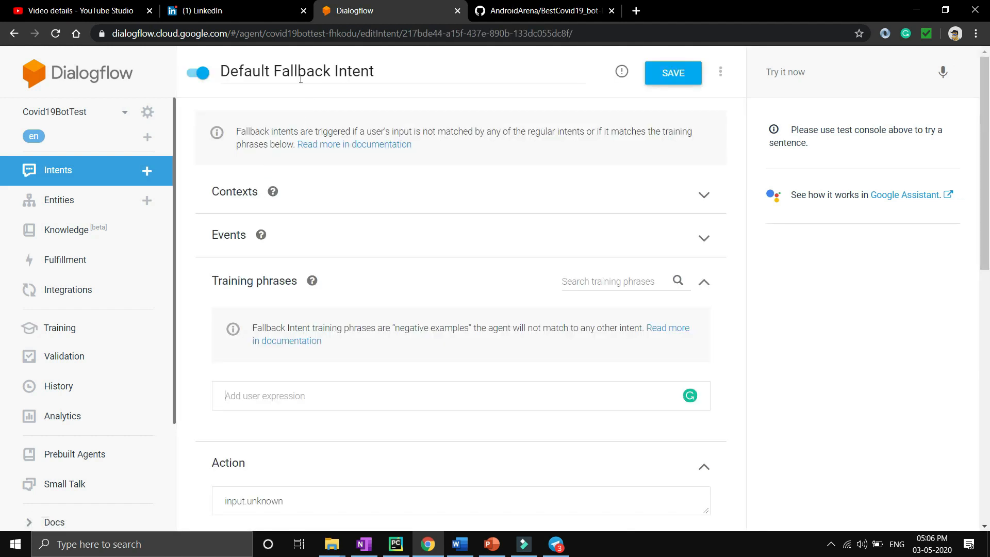
left_click_drag(331, 72, 275, 63)
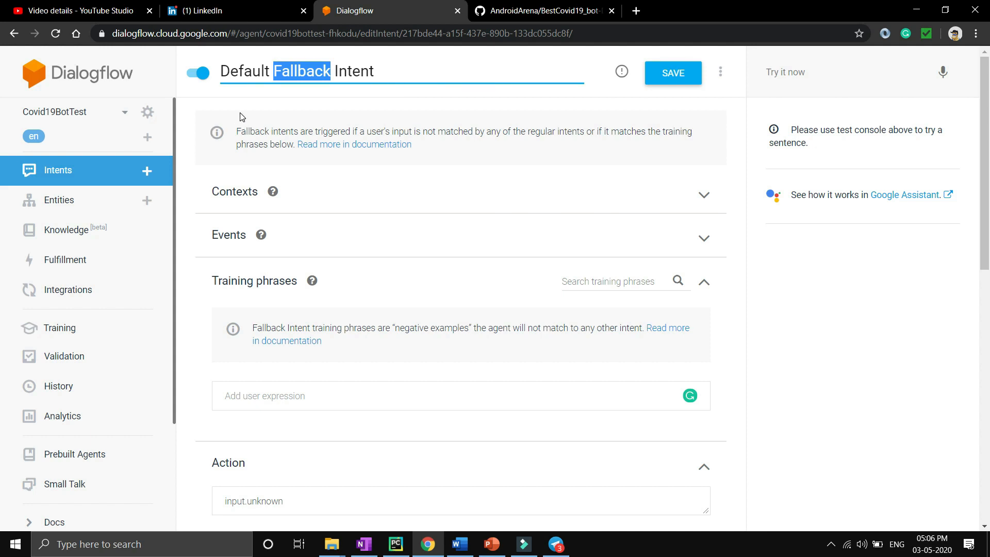
scroll(243, 280, "down", 9)
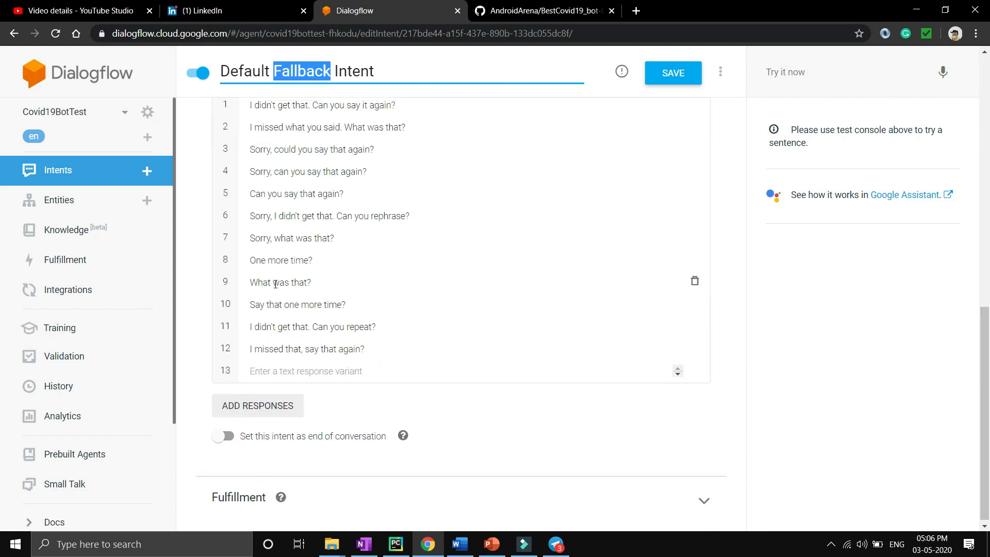
left_click_drag(267, 231, 342, 432)
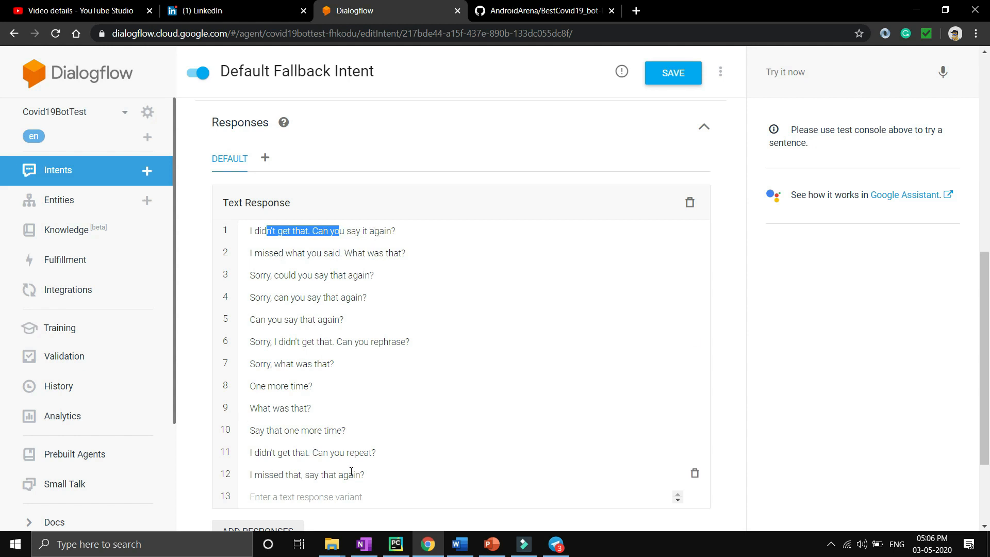
left_click(108, 168)
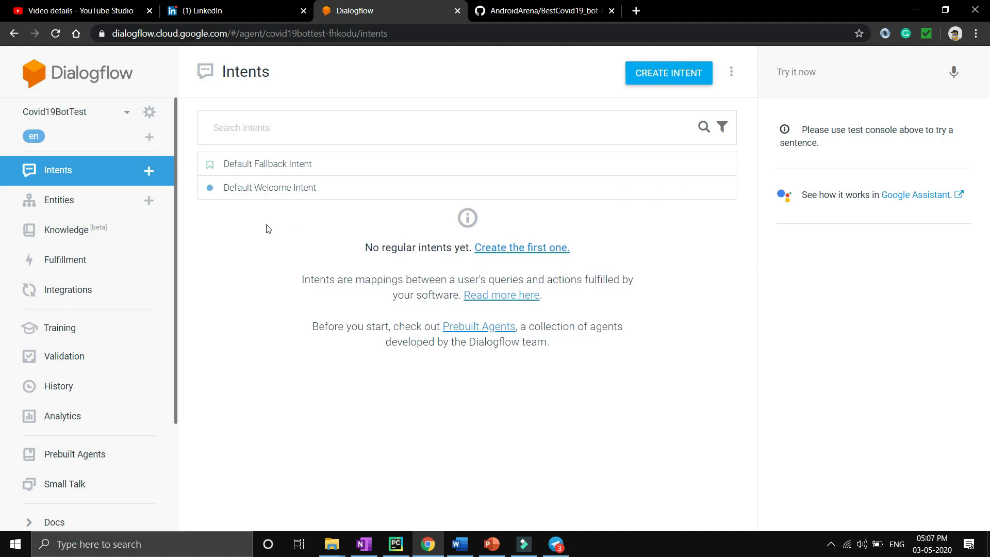
Create and save a knowledge base named covid for the Covid19BotTest agent.
left_click(82, 234)
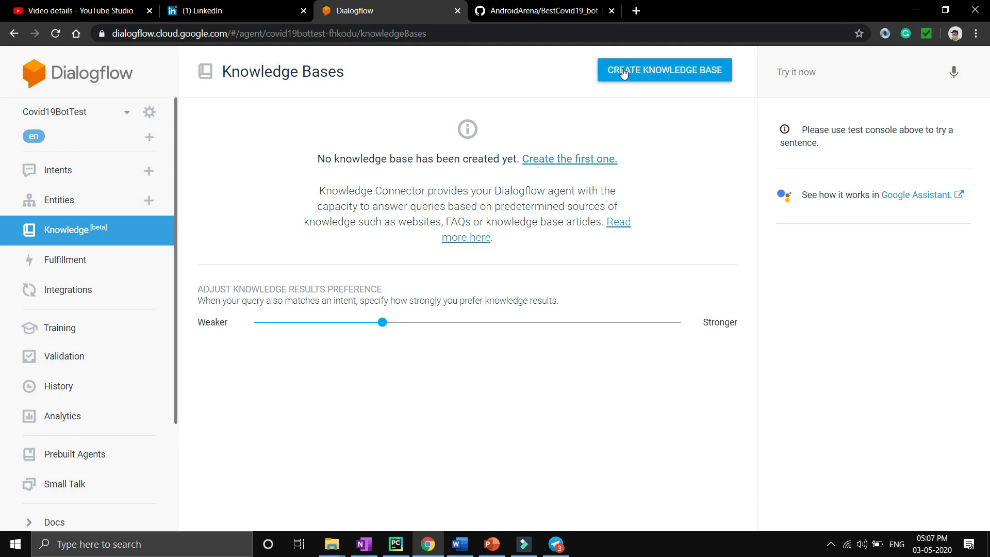
left_click(673, 83)
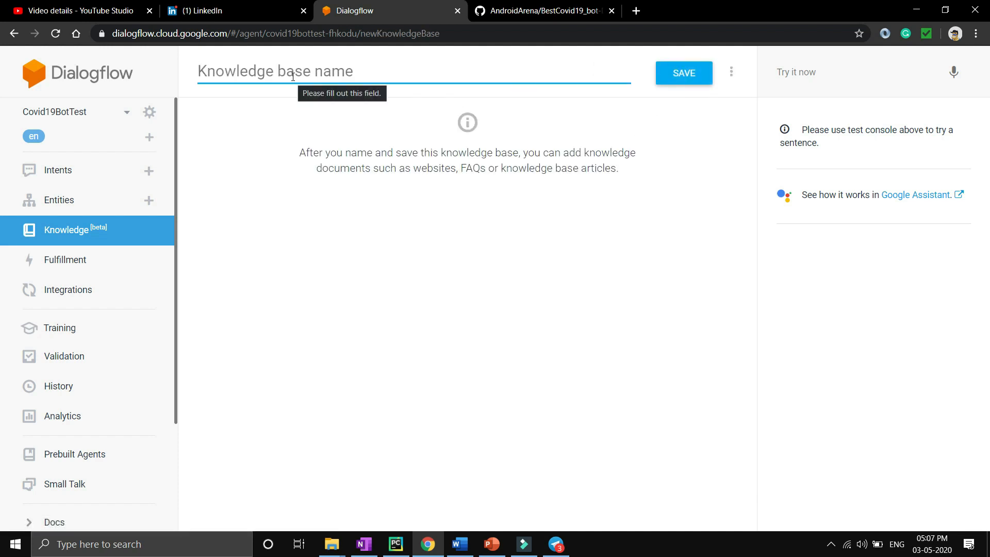
type("covid")
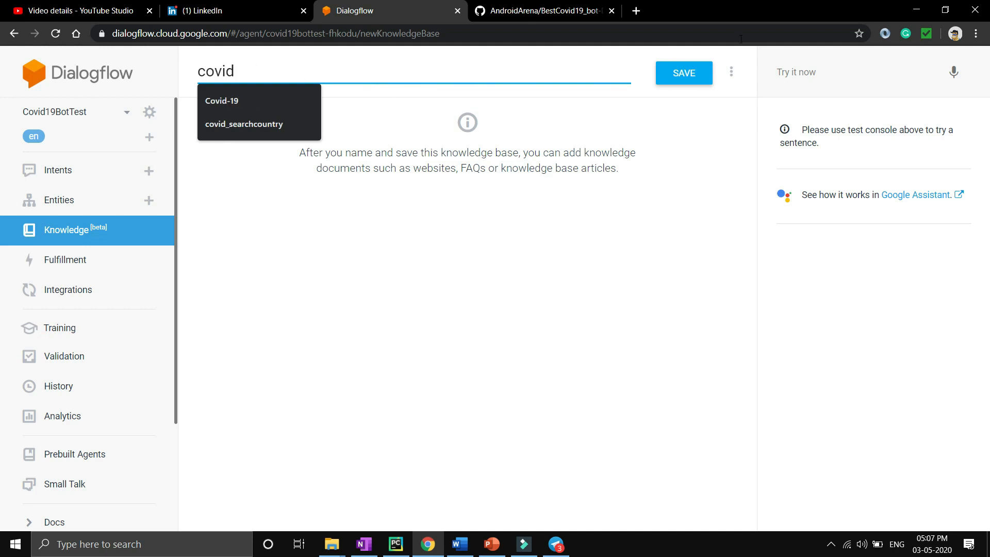
left_click(703, 72)
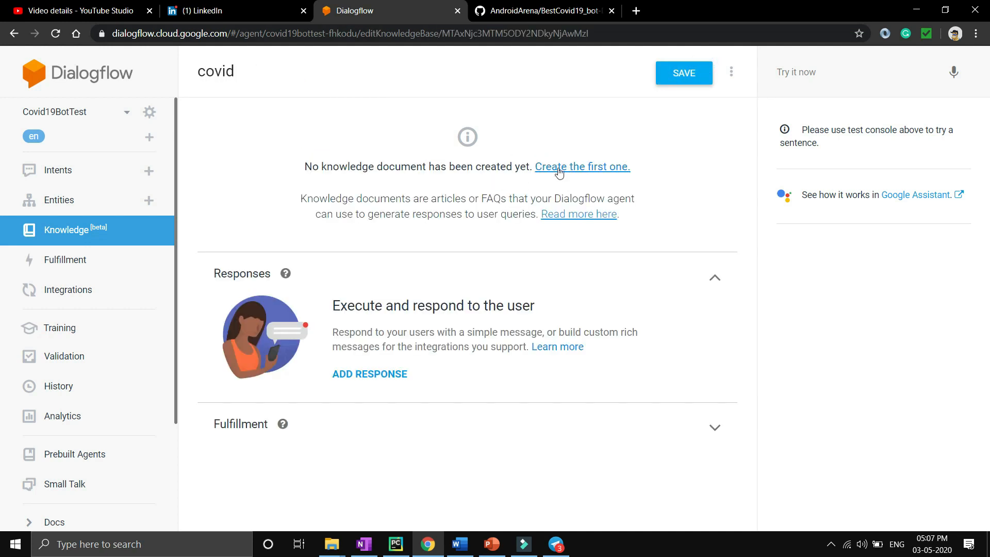
Fill in a new knowledge document named covid-19 with knowledge type FAQ, mime type text/csv and computer upload as the source, but close it without creating it.
left_click(587, 166)
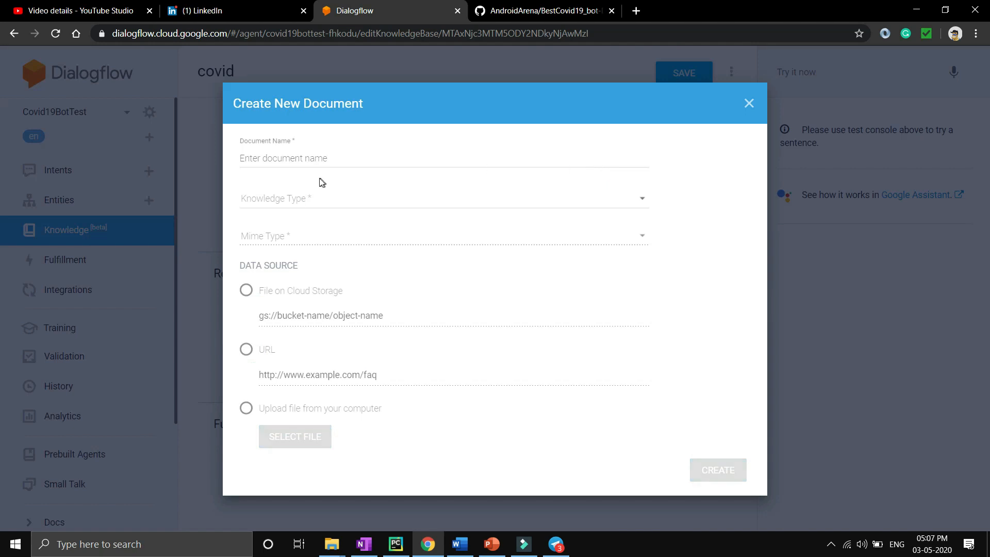
left_click(329, 156)
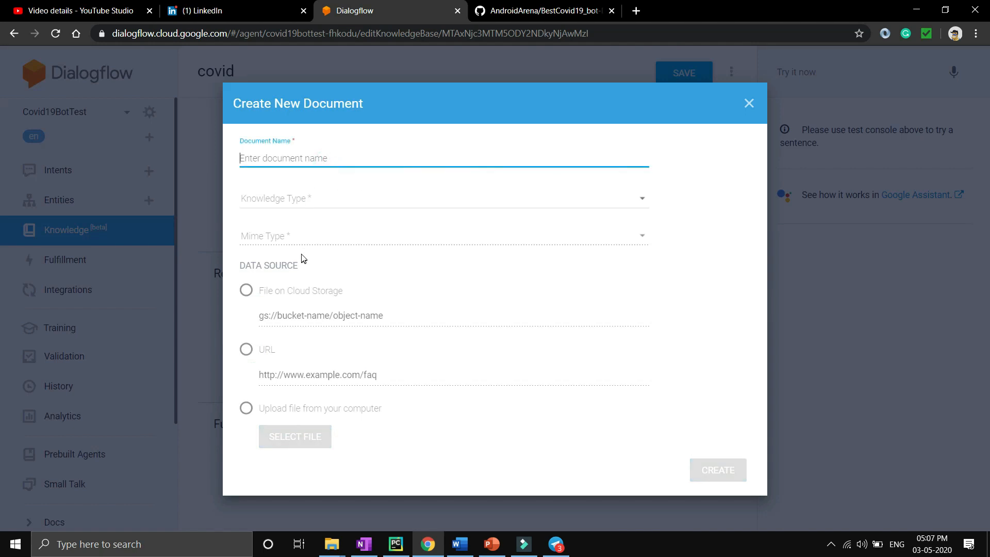
type("covid-19")
left_click(264, 198)
left_click(286, 212)
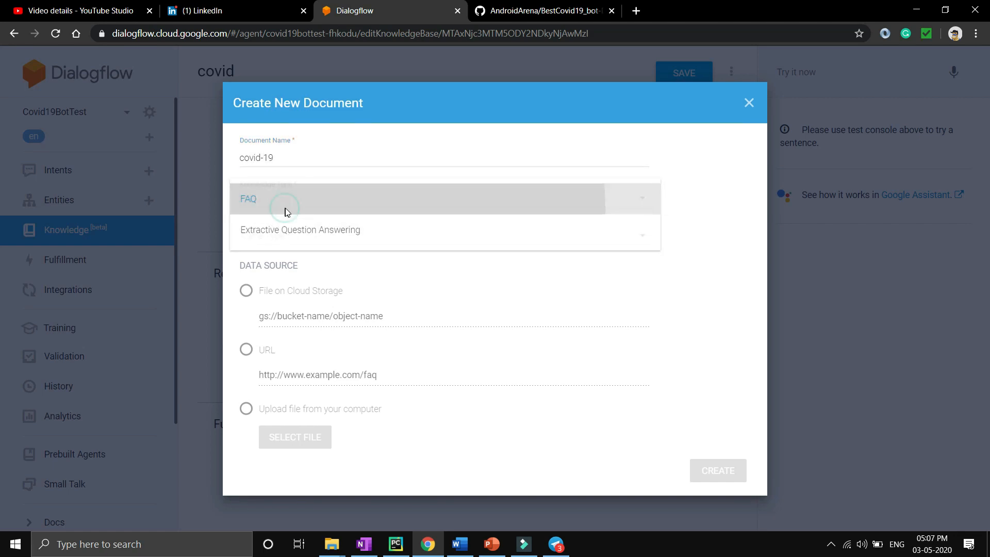
left_click(276, 237)
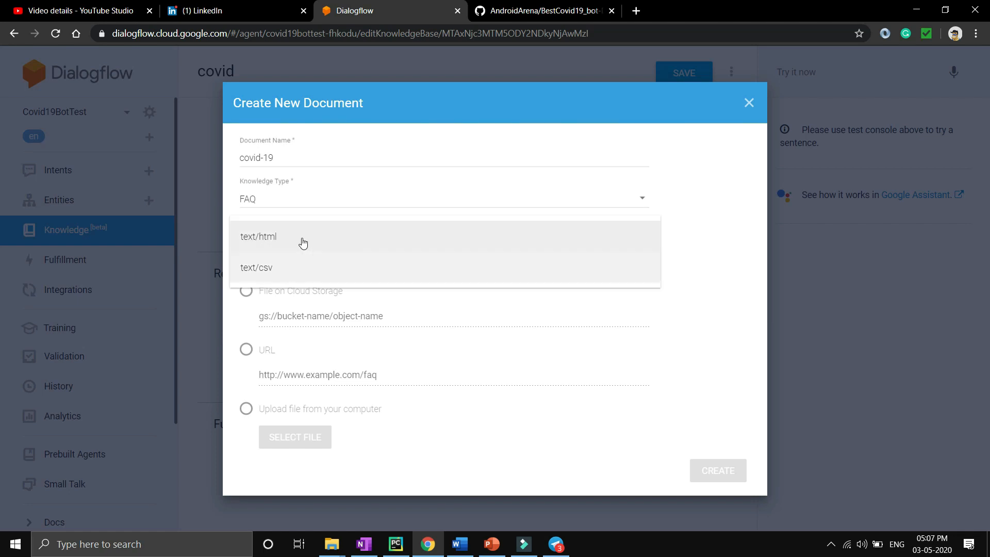
left_click(273, 269)
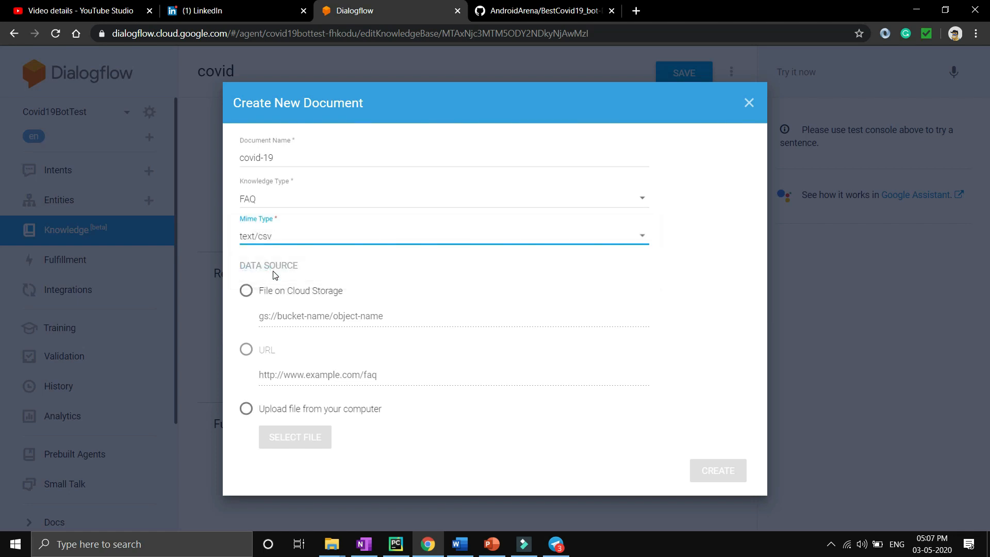
left_click(284, 235)
left_click(287, 241)
left_click(246, 409)
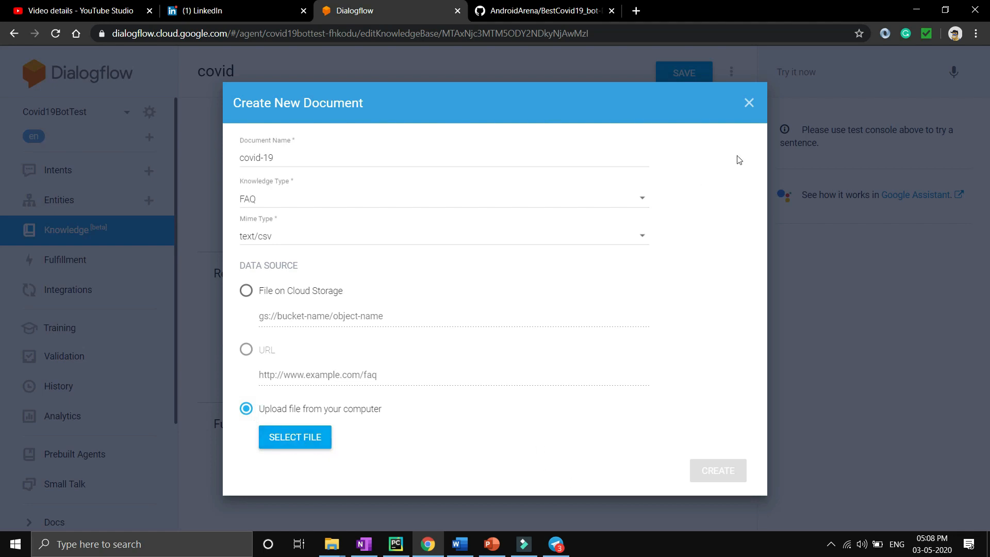
left_click(748, 103)
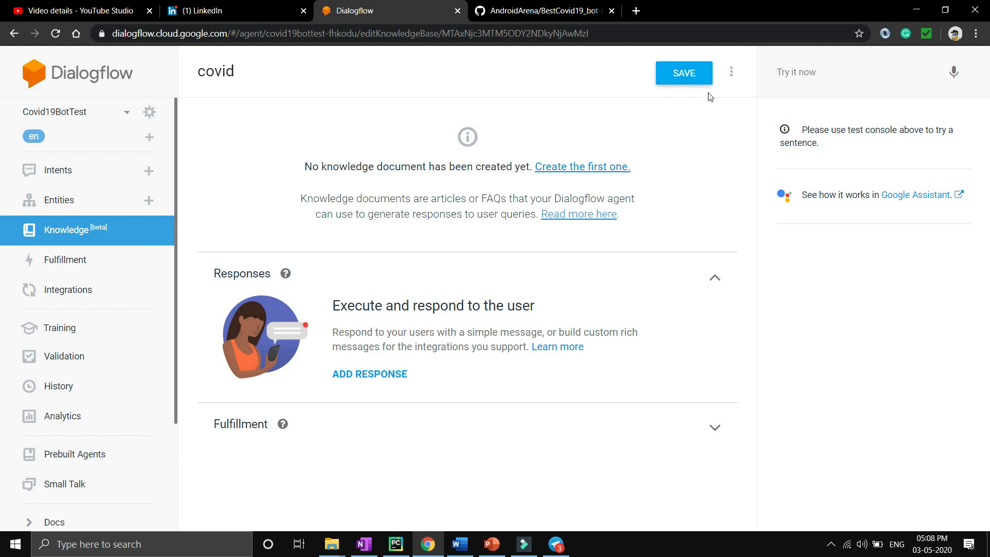
Enable the webhook in the agent's fulfillment settings and look over its URL field and the inline editor.
left_click(57, 265)
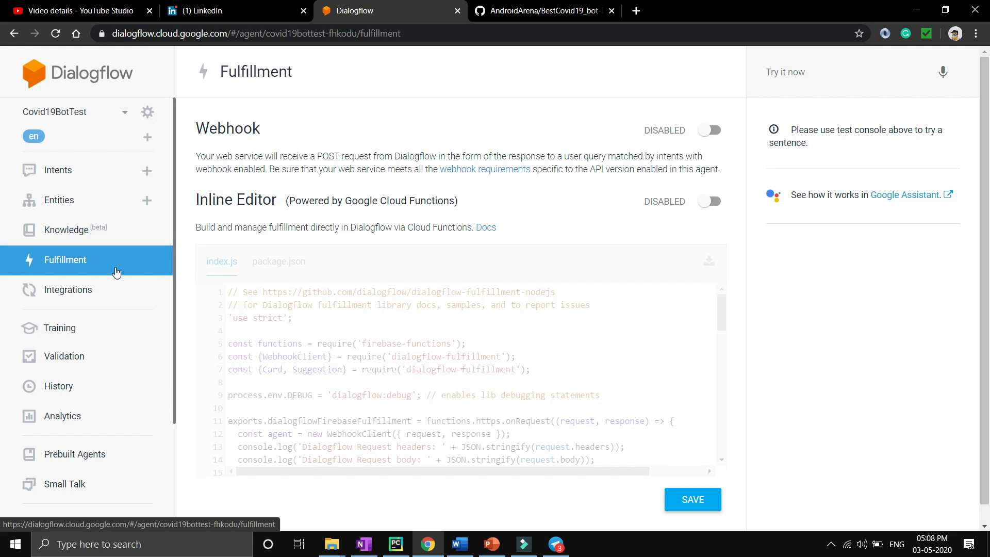
left_click(710, 130)
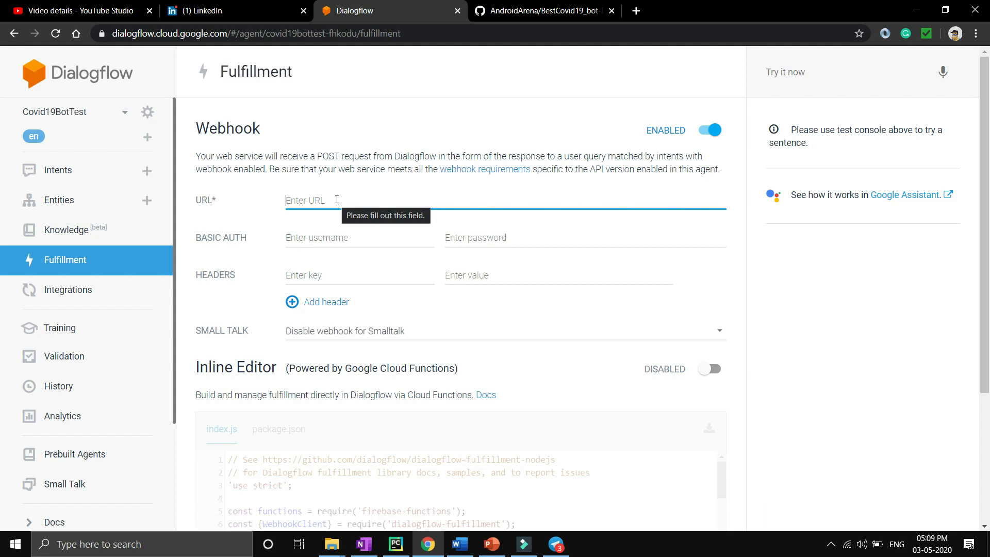
scroll(336, 199, "down", 4)
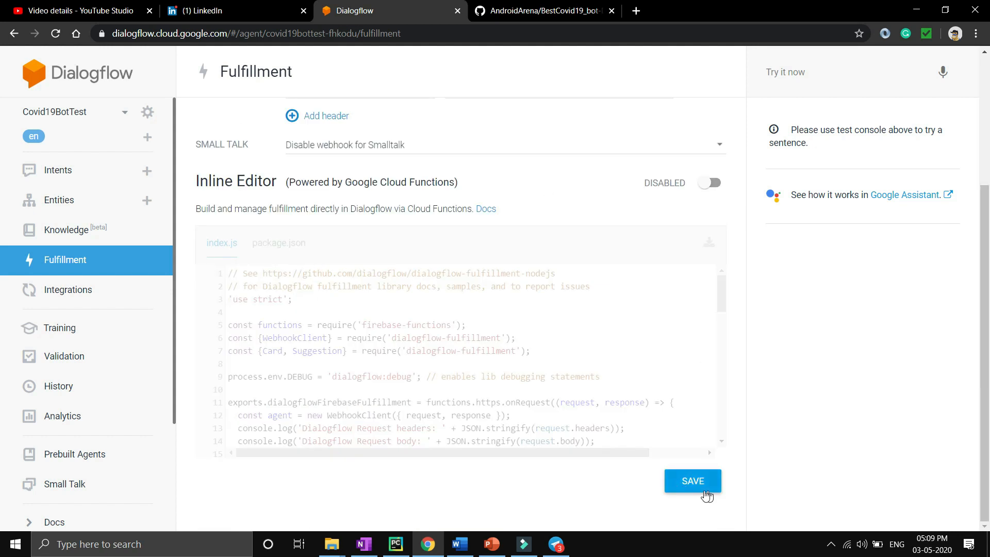
Review the agent's available integrations, from telephony to text-based channels such as Facebook Messenger, Slack and Telegram.
left_click(88, 290)
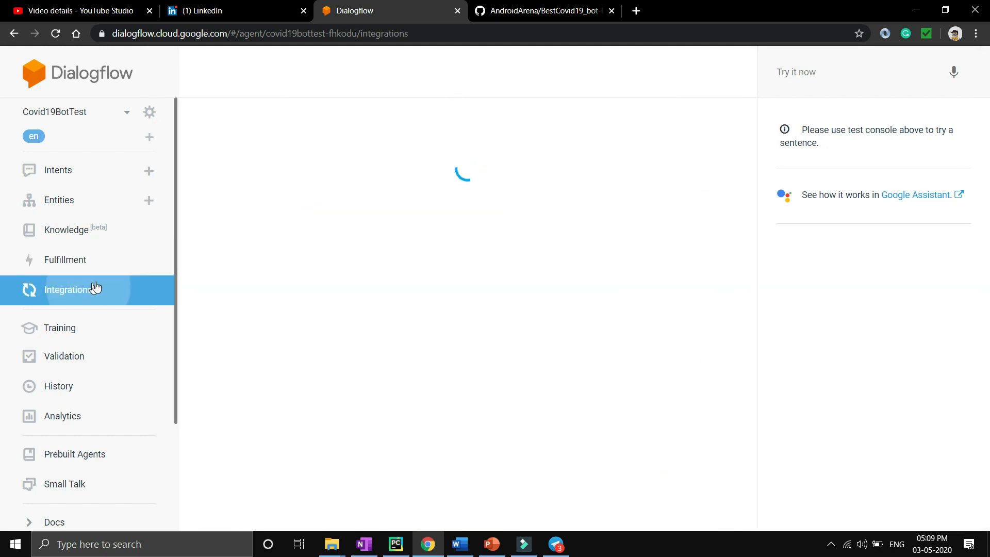
scroll(317, 346, "down", 2)
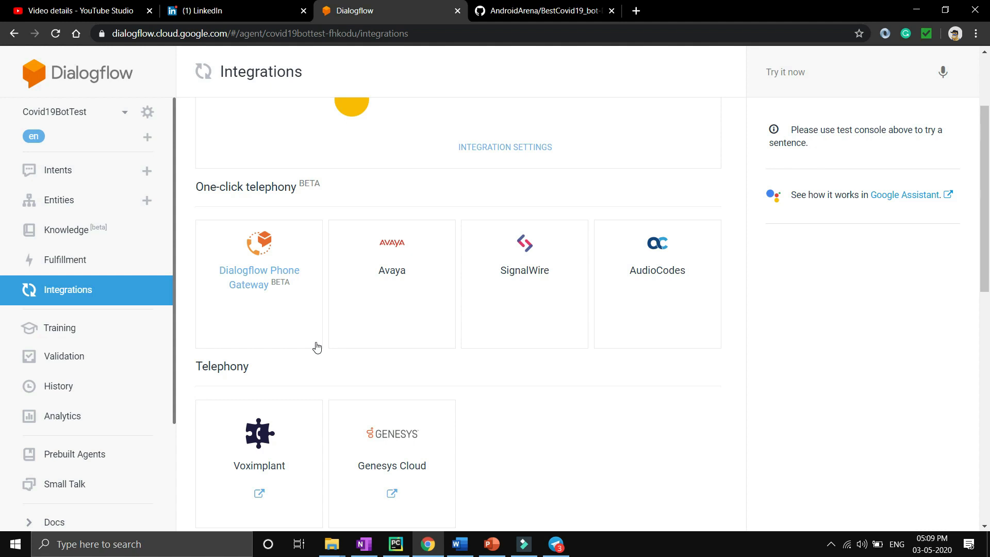
scroll(318, 345, "down", 5)
scroll(397, 371, "down", 2)
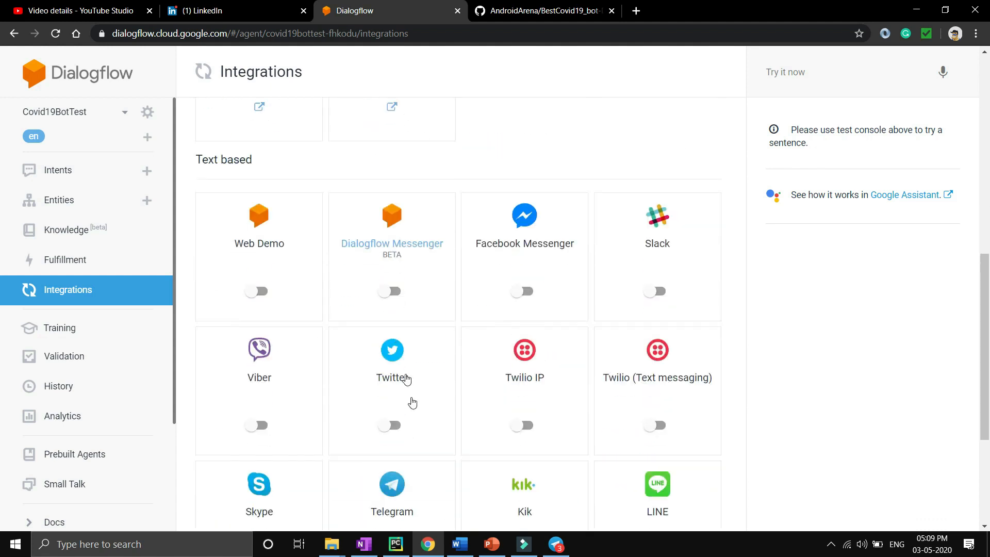
scroll(409, 317, "down", 4)
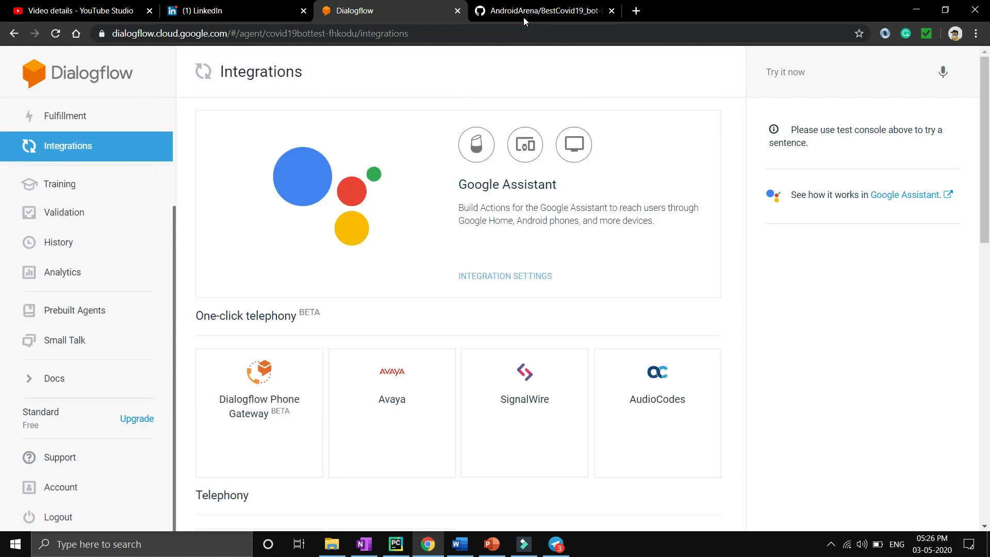
Look over the BestCovid19_bot-DialogFlow repository on GitHub and select the Covid-19Bot-AgentDialogflowbackup zip in its local folder.
left_click(525, 13)
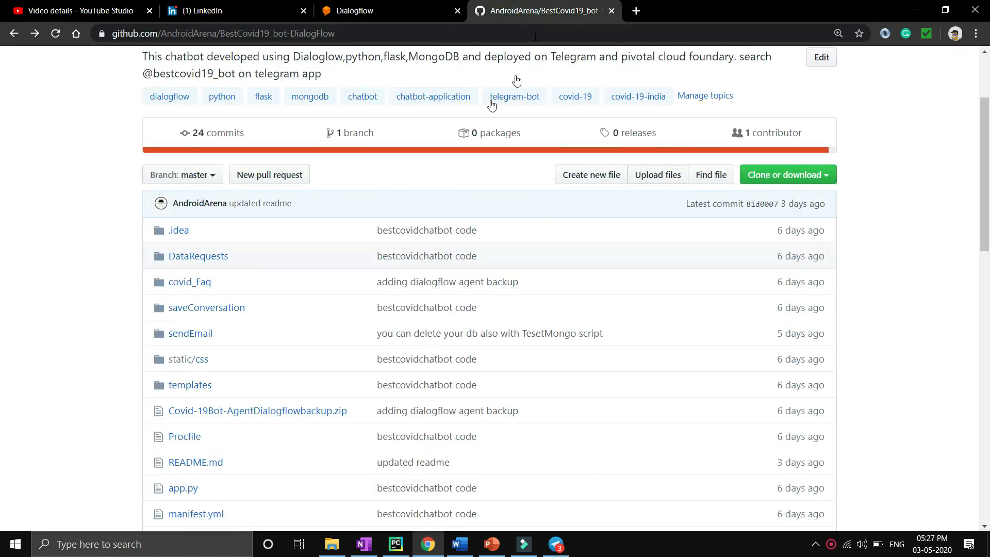
scroll(369, 98, "up", 3)
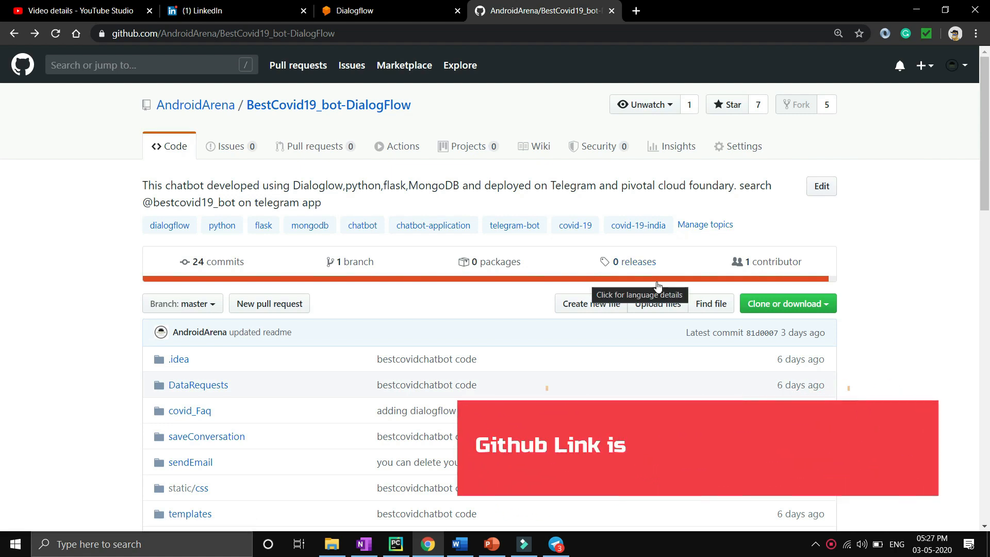
scroll(807, 164, "down", 3)
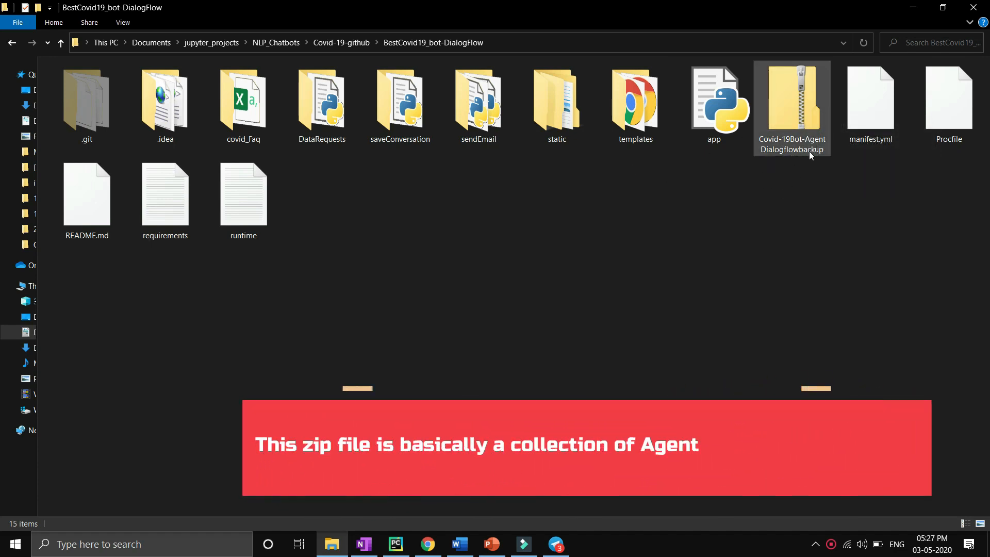
left_click(796, 127)
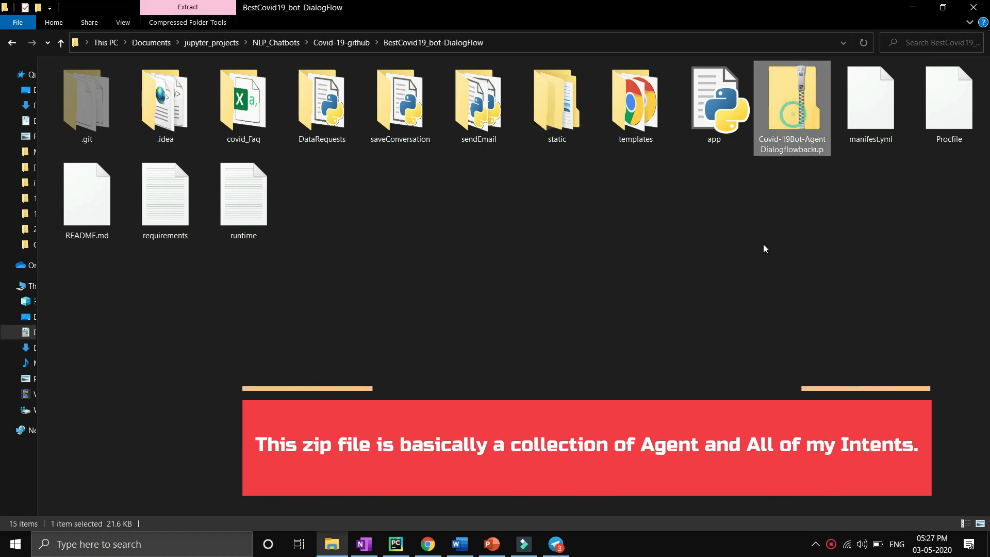
Switch to Dialogflow and start a zip import for the Covid19BotTest agent, supplying the Covid-19Bot-AgentDialogflowbackup archive as the upload file.
left_click(427, 544)
left_click(354, 12)
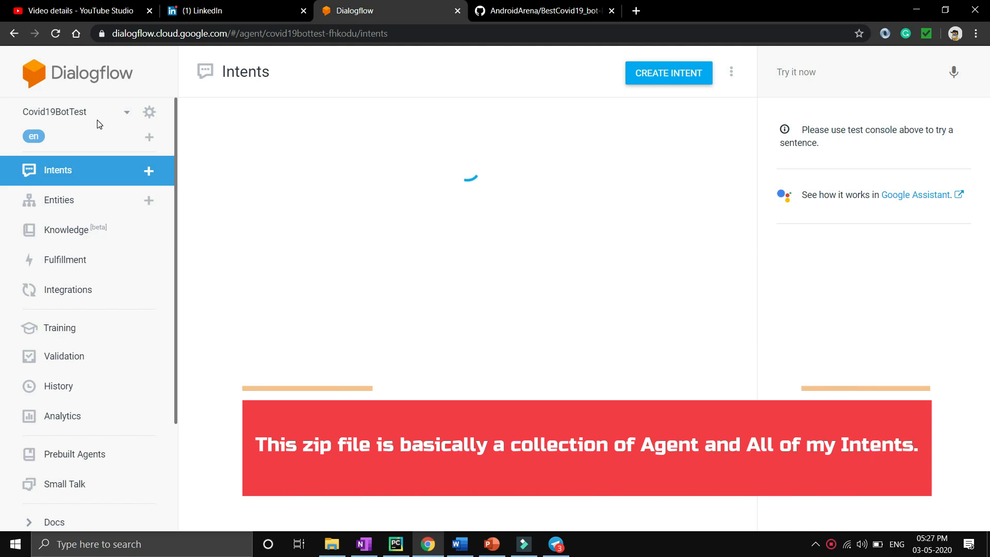
left_click(97, 119)
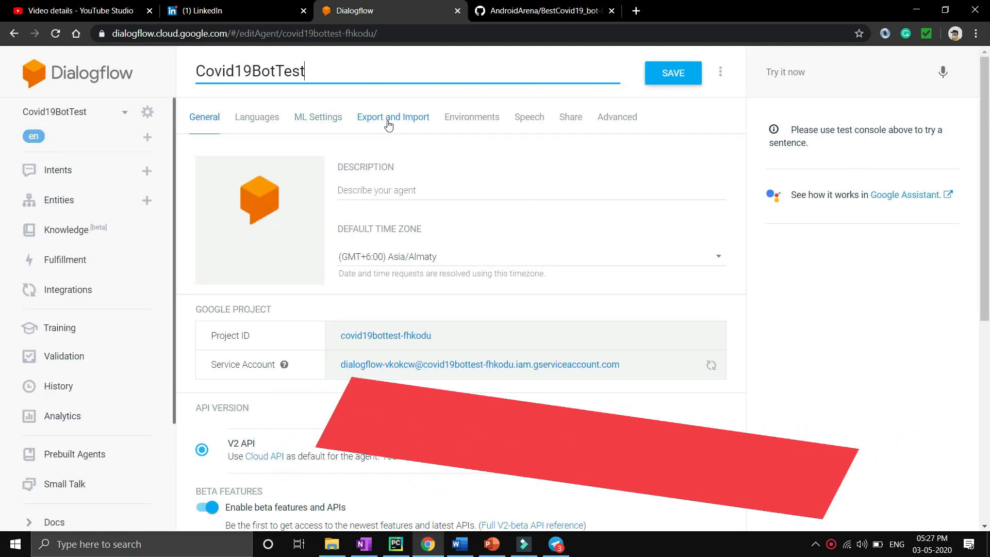
left_click(395, 119)
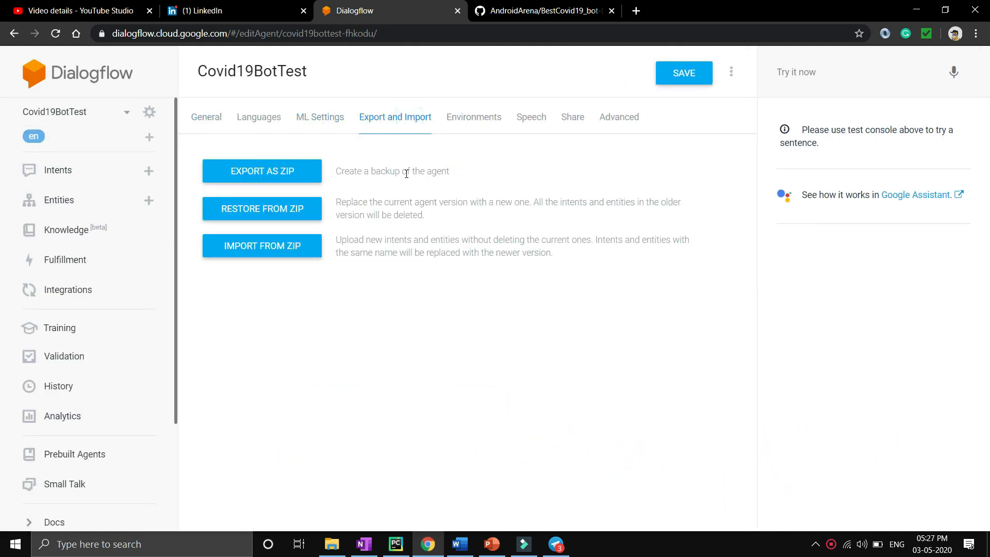
left_click(253, 247)
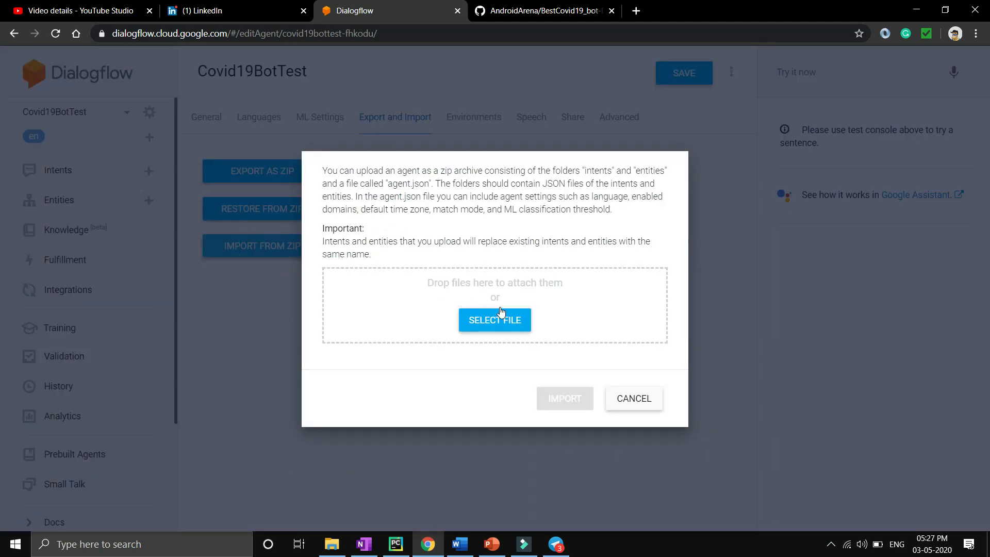
left_click(499, 343)
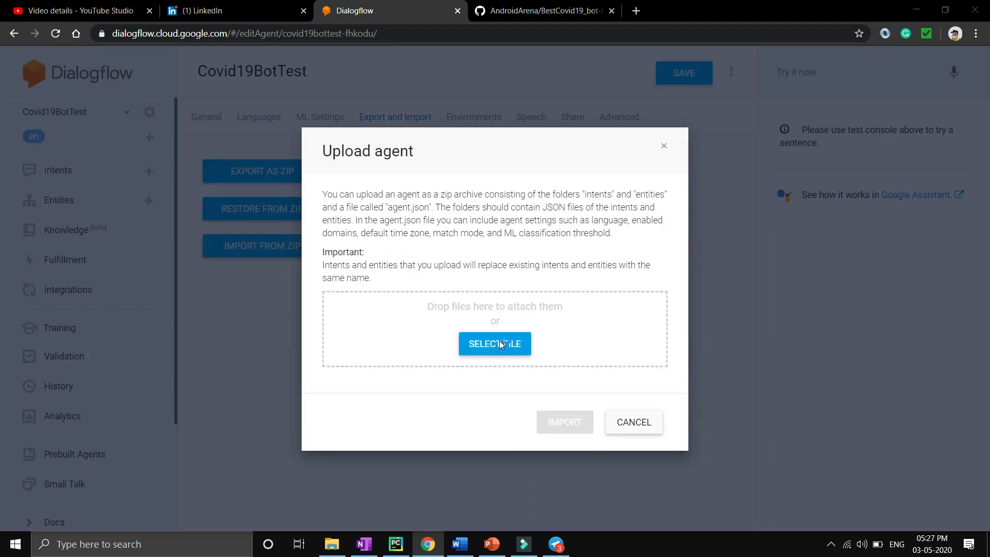
key("Escape")
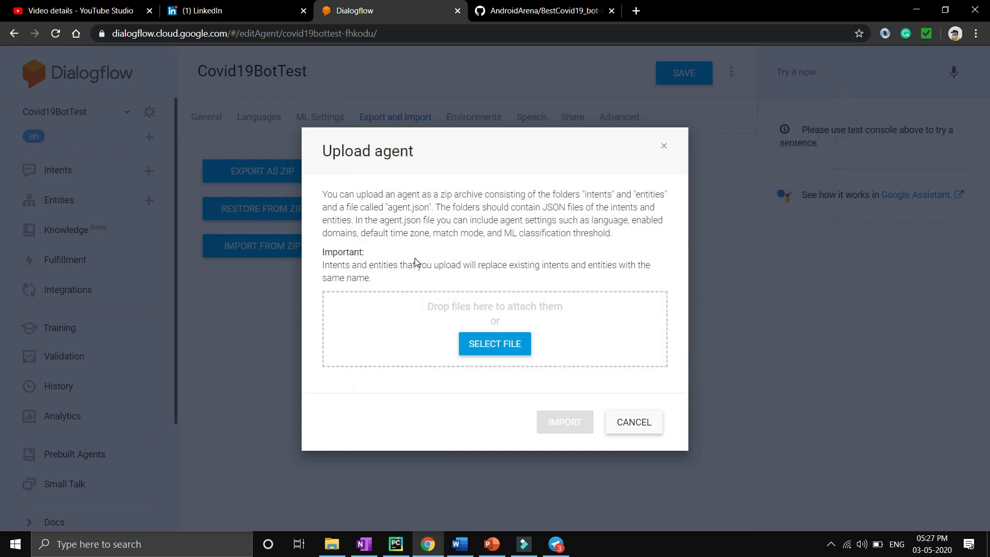
key("alt+Tab")
key("alt+Tab")
left_click_drag(768, 164, 488, 324)
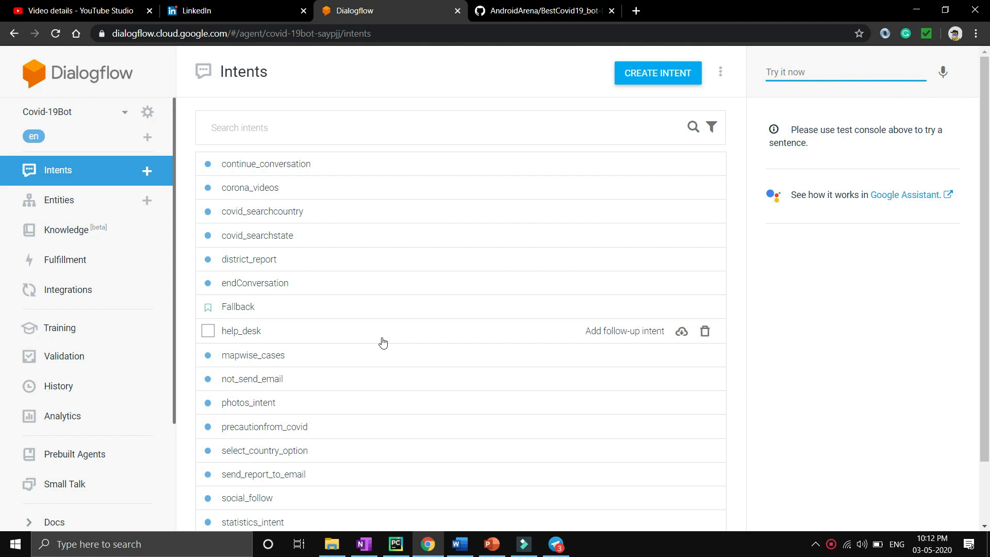
Switch to the chatbot project document in Word and review its problem statement, technical stack, application flow and intent diagram.
left_click(462, 548)
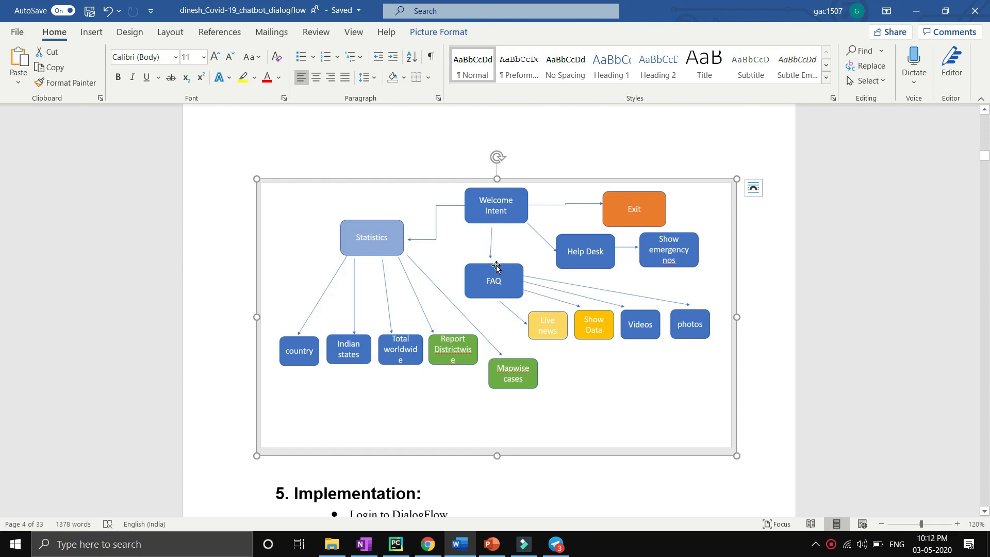
scroll(369, 269, "up", 15)
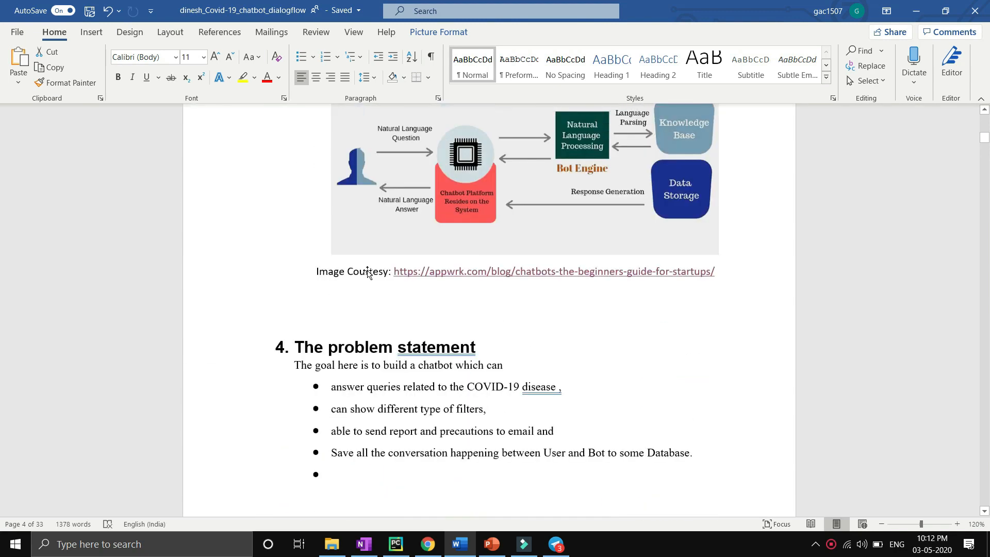
scroll(368, 271, "down", 20)
scroll(367, 271, "up", 3)
scroll(367, 270, "up", 8)
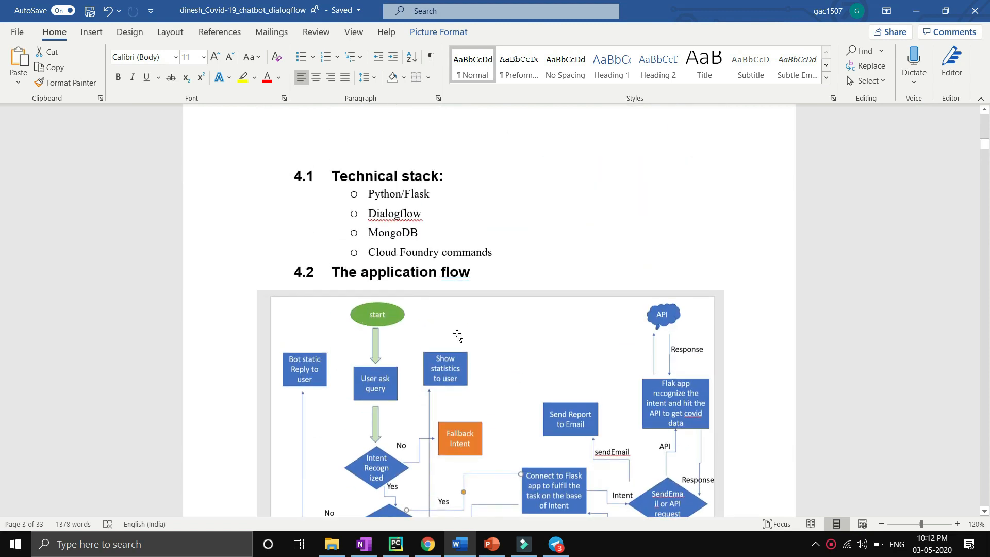
scroll(462, 335, "down", 15)
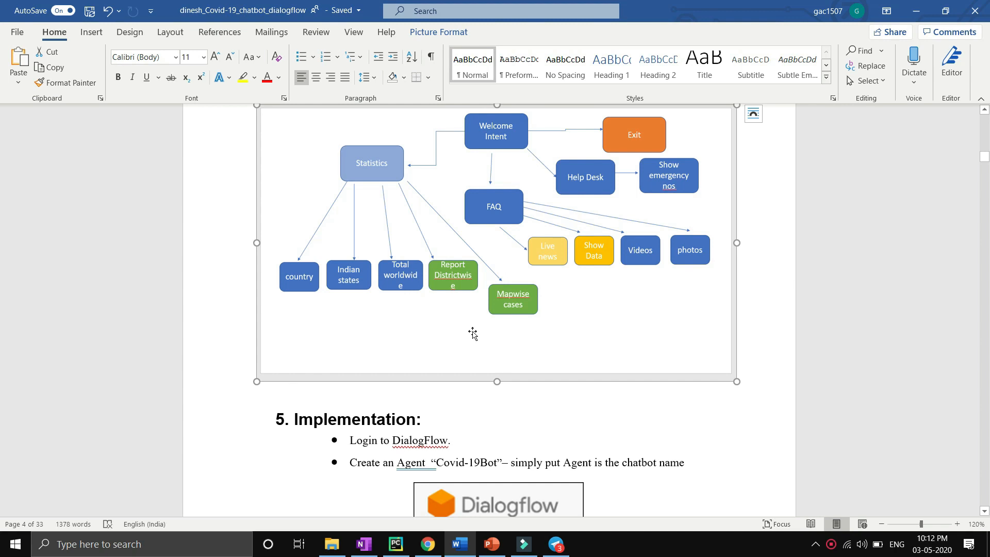
scroll(436, 228, "up", 3)
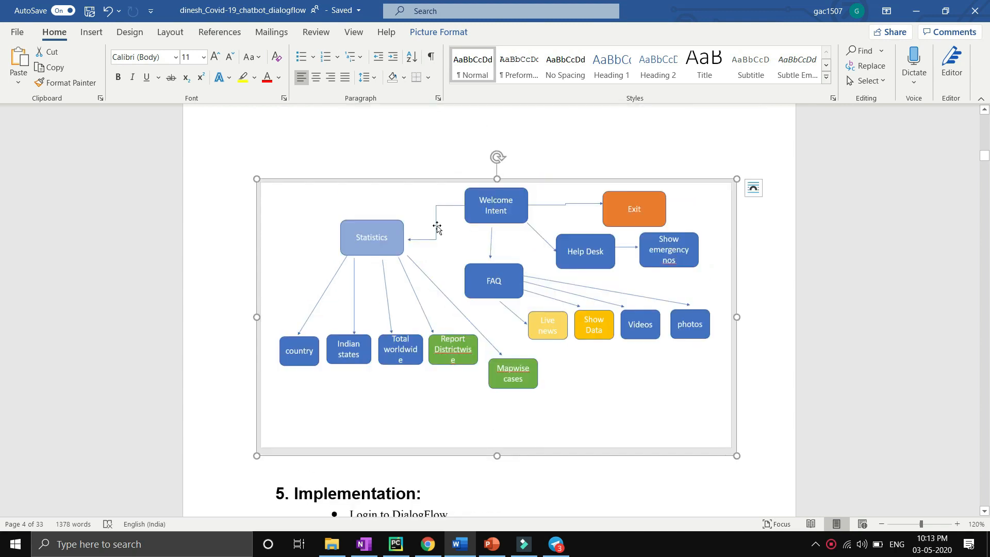
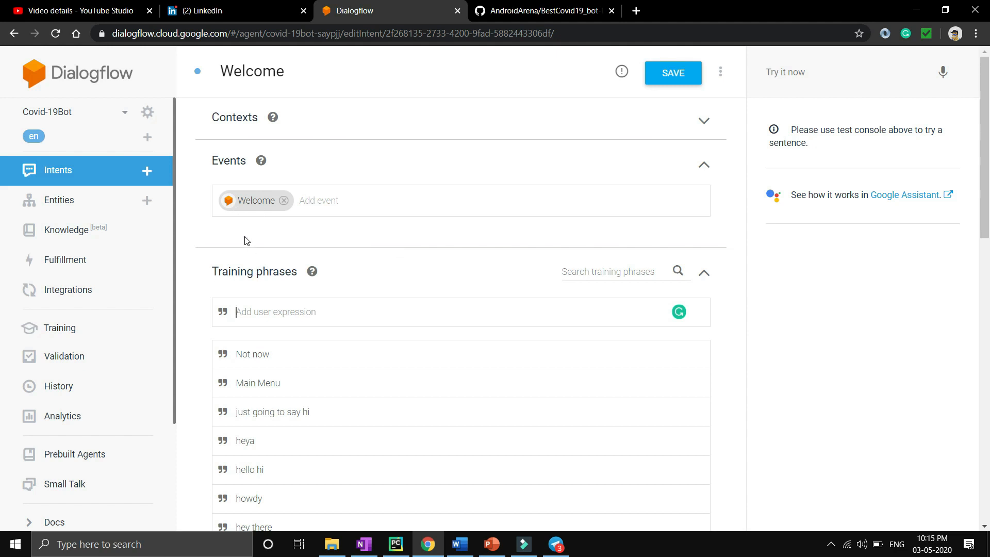
Test the Covid-19Bot agent's Welcome intent by sending "hi" in the test console.
left_click(210, 274)
mouse_move(210, 273)
left_mouse_down()
mouse_move(265, 271)
mouse_move(212, 257)
left_mouse_up()
left_click(192, 231)
left_click(201, 243)
left_click(818, 72)
type("hi")
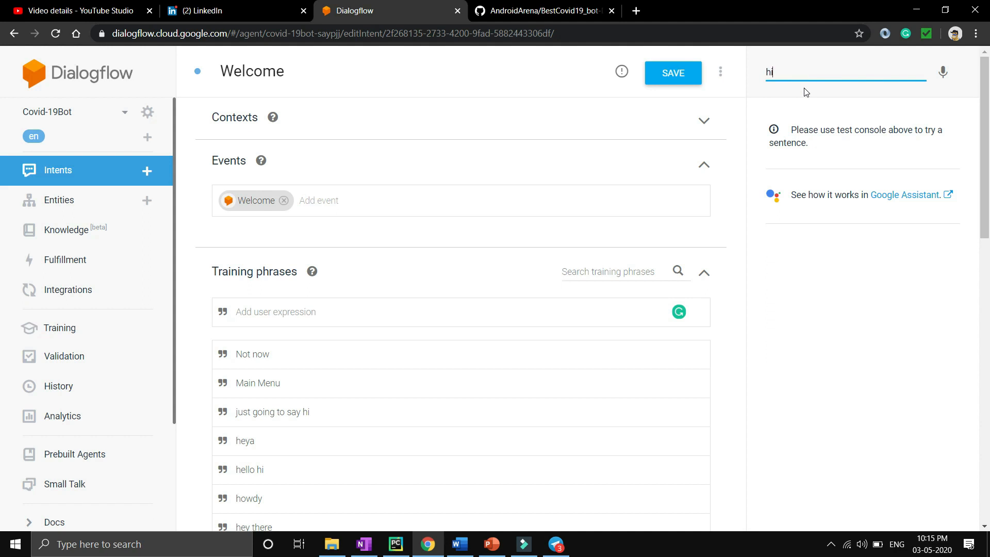
key("Return")
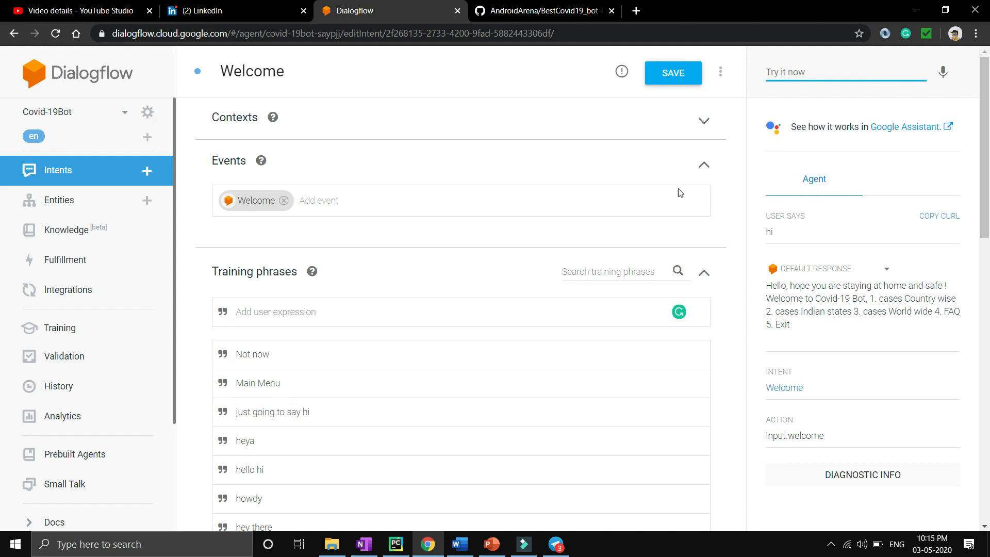
Enter a first name as a trial training phrase and as unsent test console text, and clear the training phrase again.
scroll(286, 238, "down", 4)
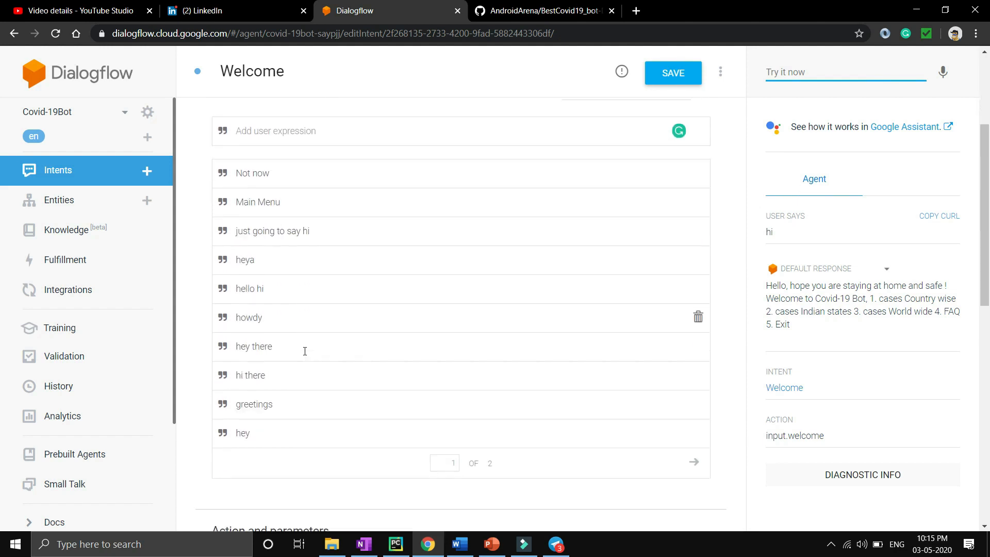
scroll(360, 276, "up", 3)
left_click(340, 246)
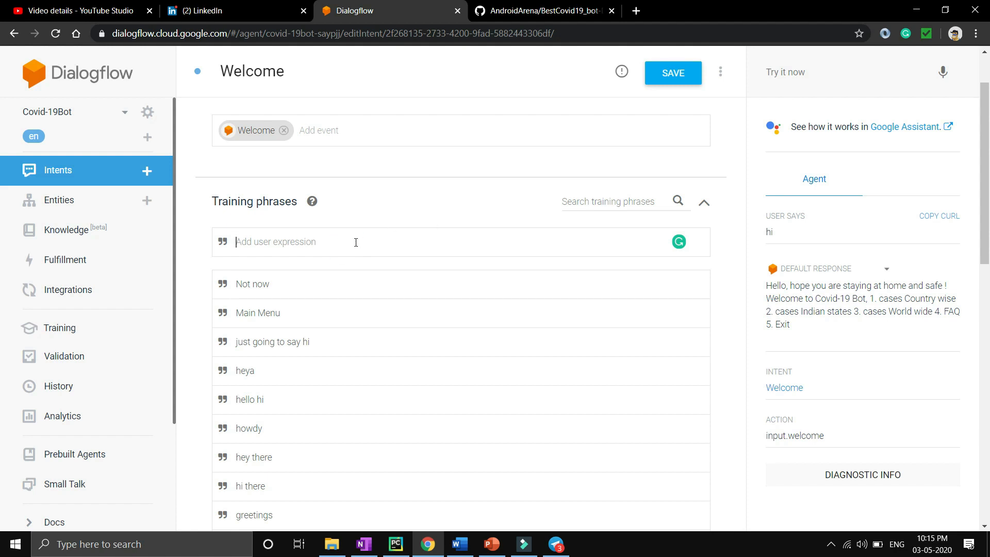
type("dinesh")
left_click(801, 71)
type("dines")
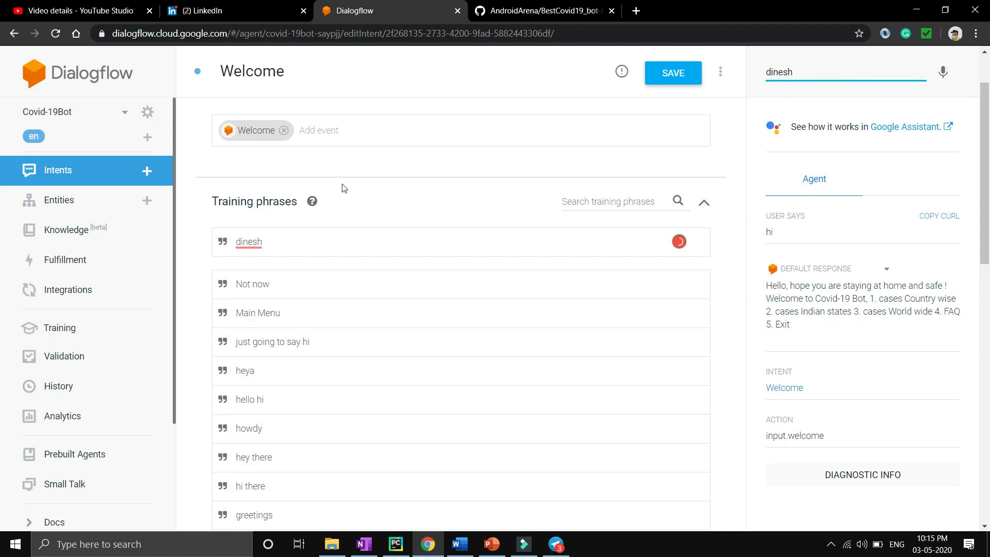
left_click_drag(291, 243, 222, 243)
key("BackSpace")
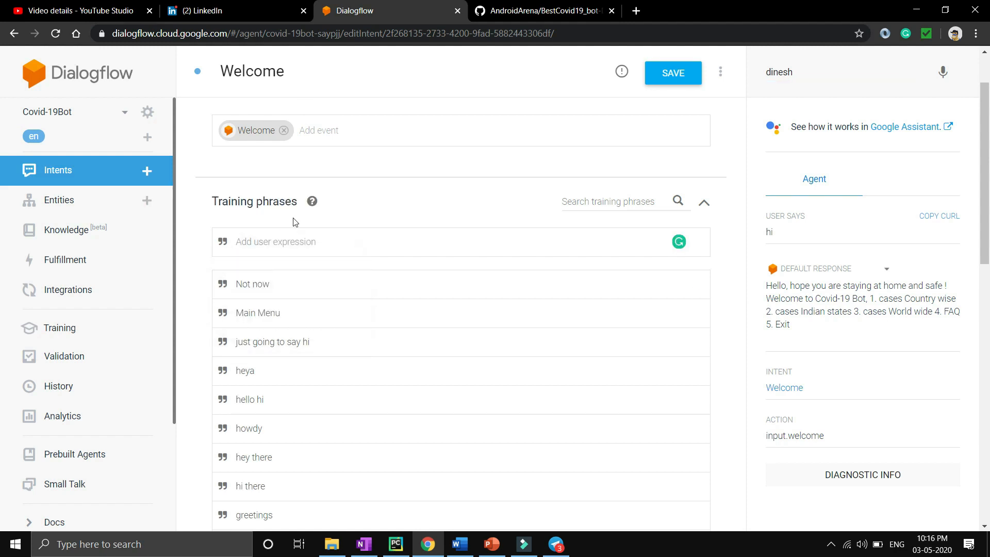
Review the list of training phrases defined for the Welcome intent.
scroll(295, 222, "down", 4)
scroll(292, 367, "up", 2)
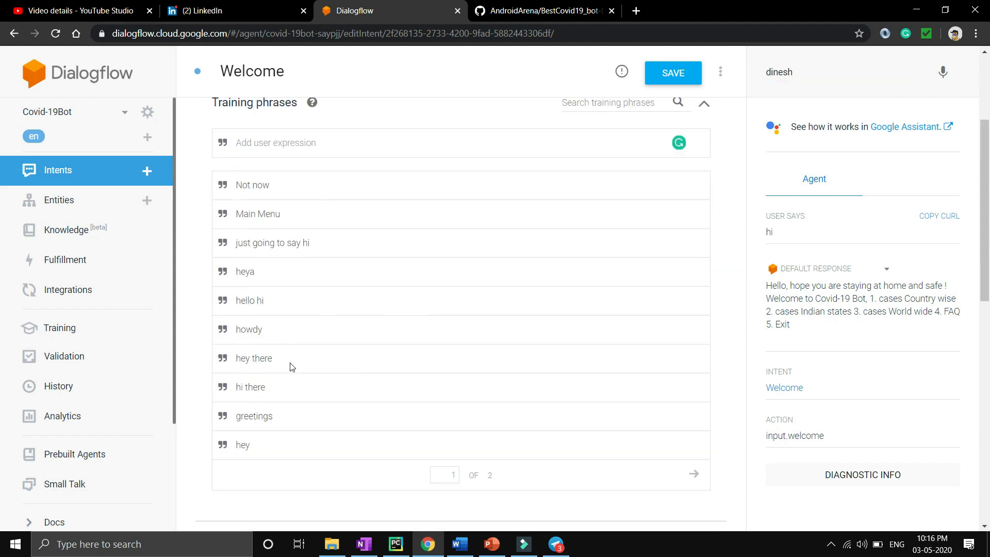
scroll(290, 360, "down", 2)
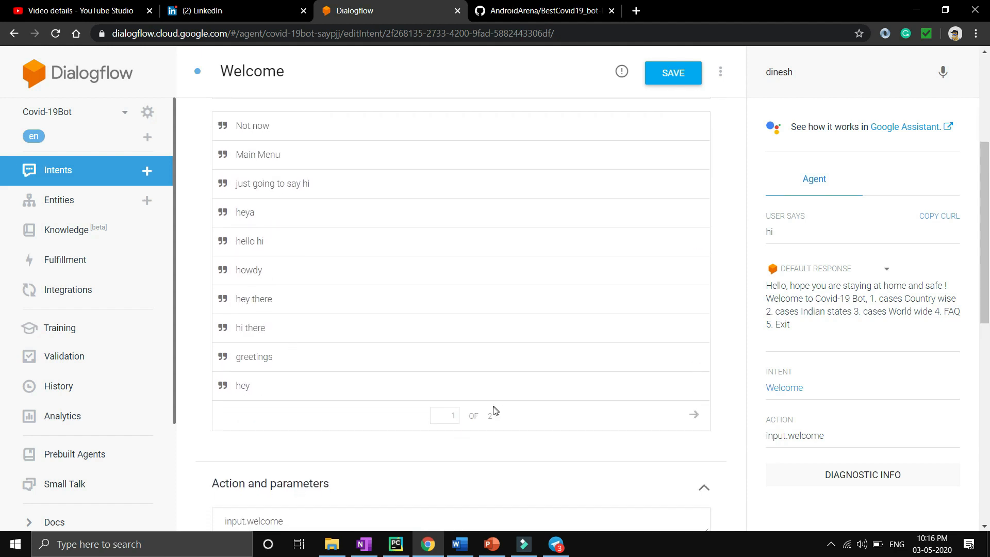
scroll(490, 268, "up", 4)
scroll(491, 268, "down", 3)
scroll(491, 270, "down", 3)
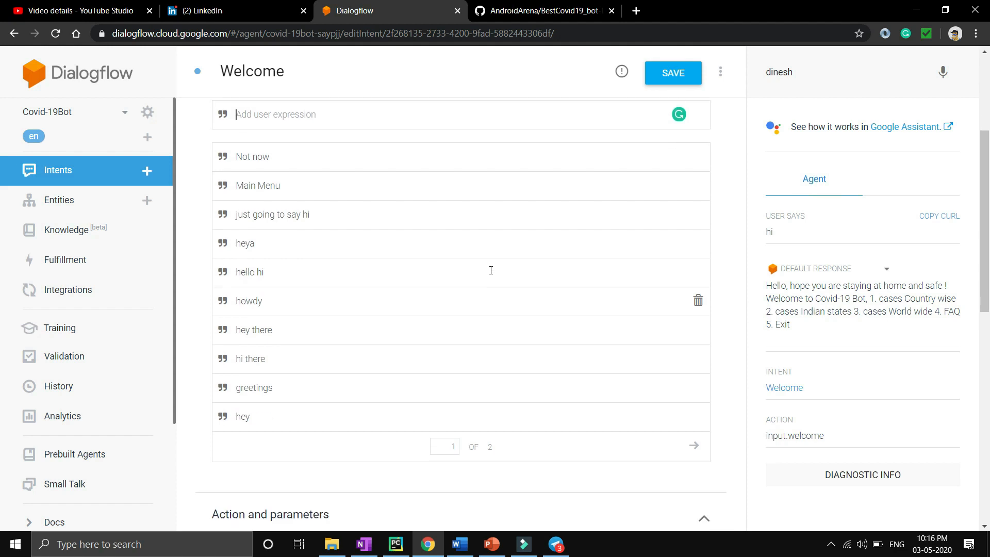
Compare the Welcome intent's responses for the default, Facebook Messenger and Telegram channels, ending on the default text response.
scroll(491, 270, "down", 5)
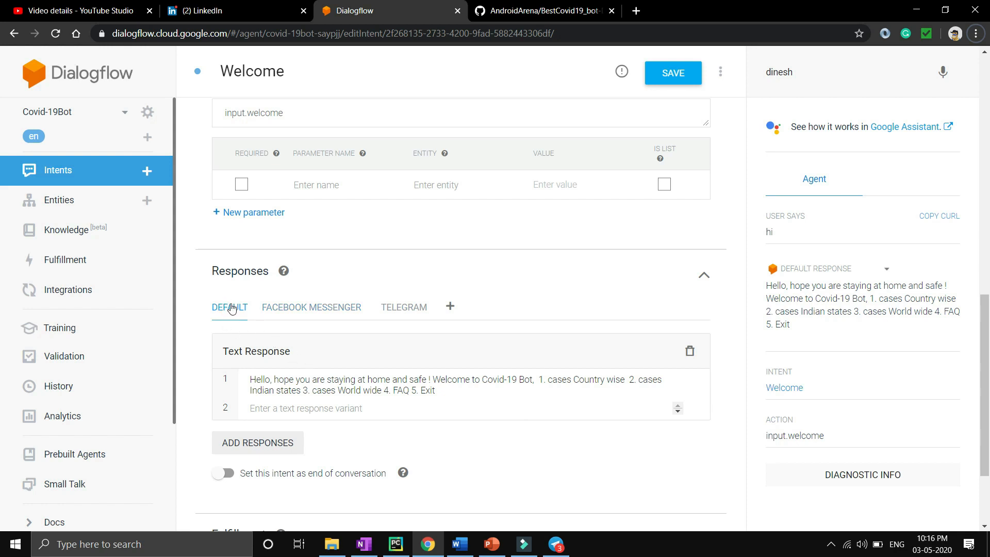
left_click(304, 308)
left_click(390, 307)
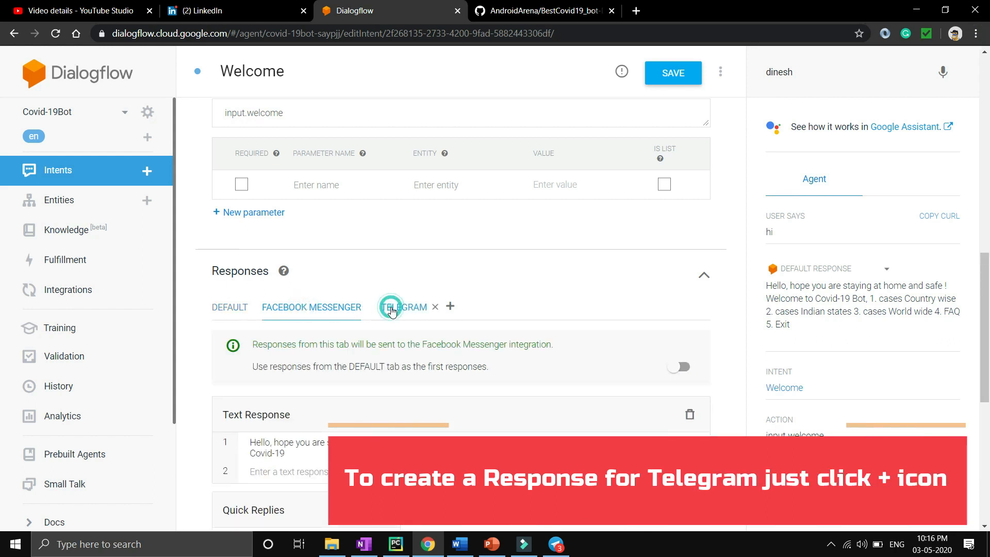
left_click(305, 309)
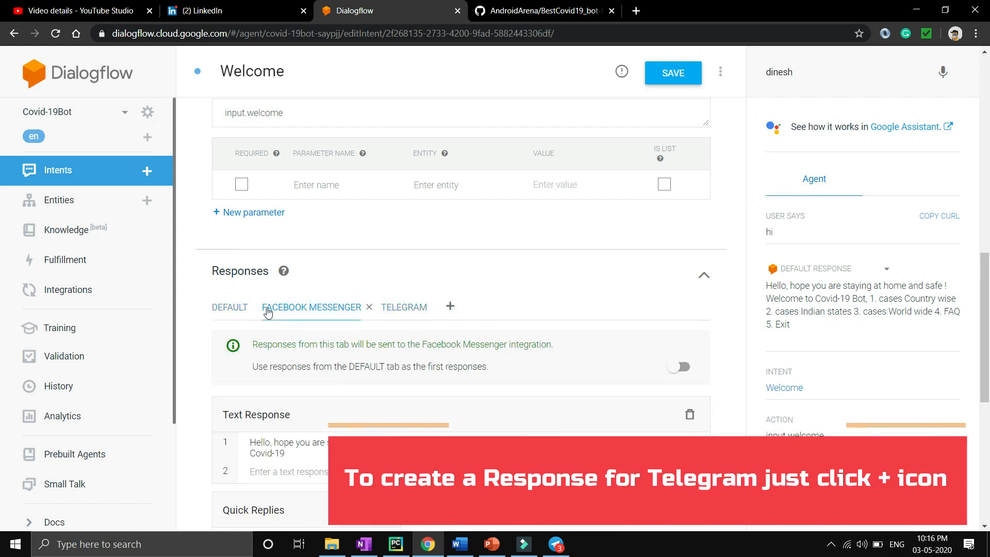
left_click(231, 308)
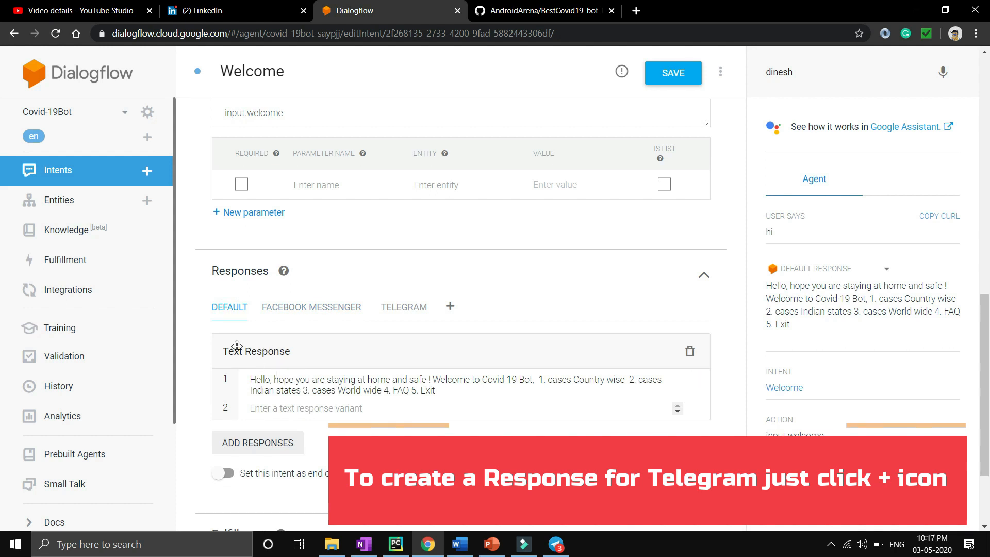
scroll(311, 379, "down", 1)
scroll(310, 380, "down", 1)
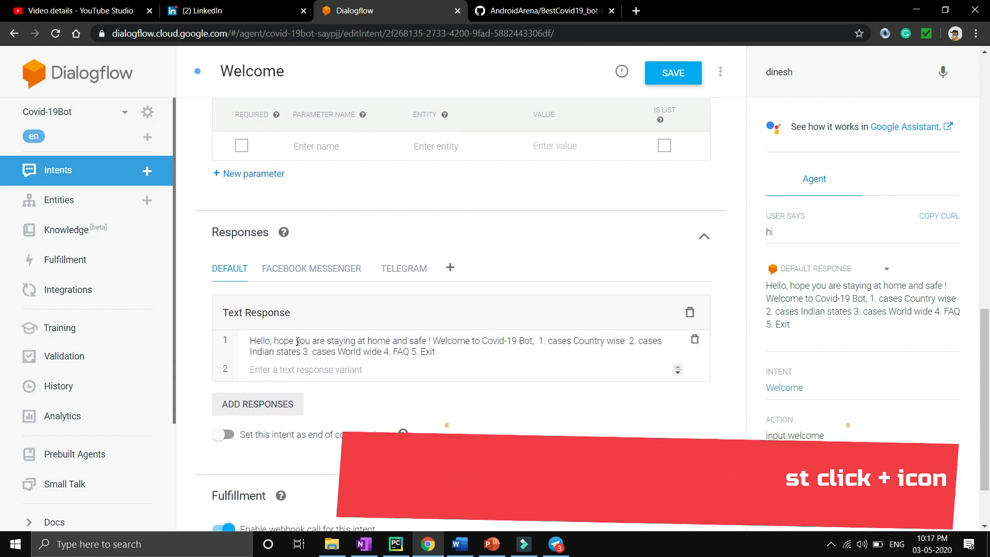
Check which response types can be added to the Welcome intent without adding one, and highlight its default greeting text.
left_click(256, 404)
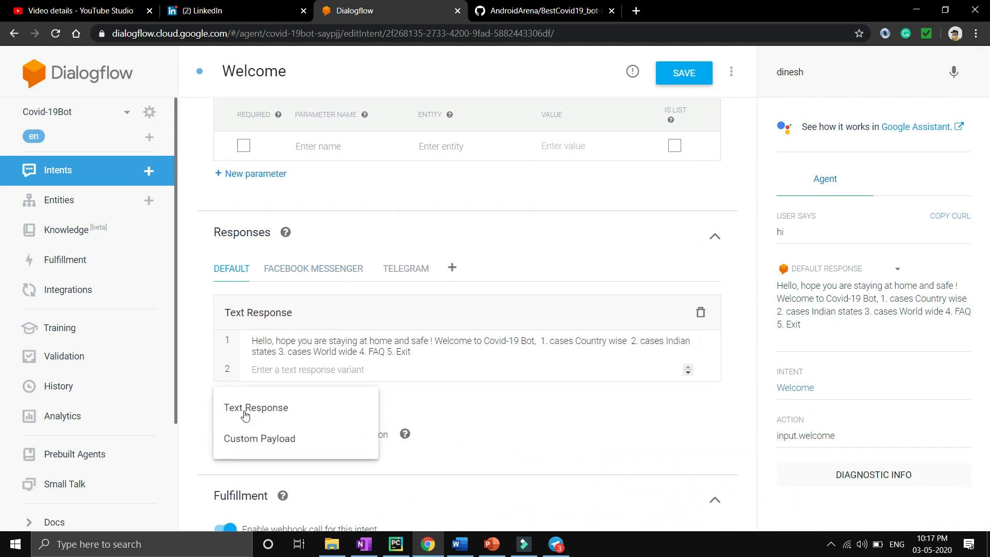
left_click(512, 404)
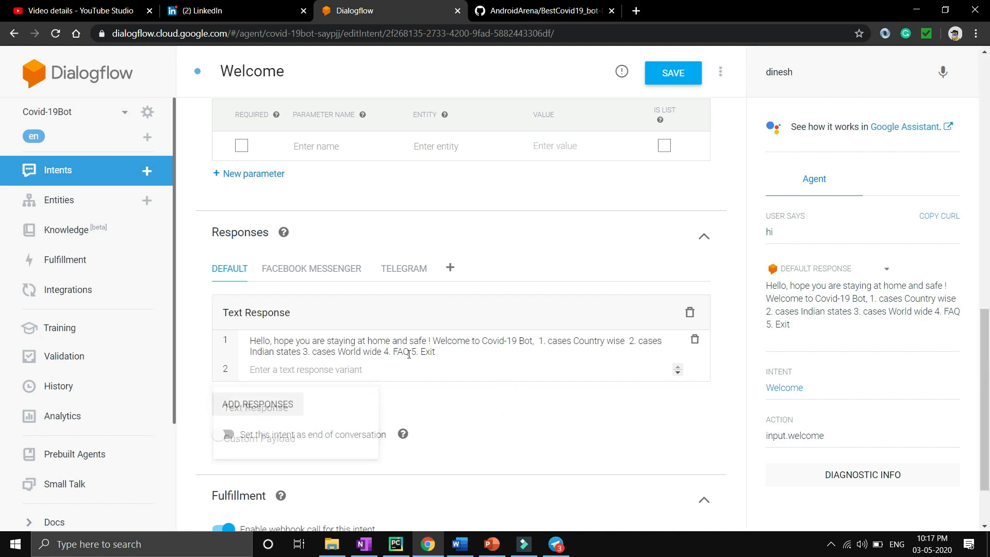
left_click_drag(251, 341, 434, 366)
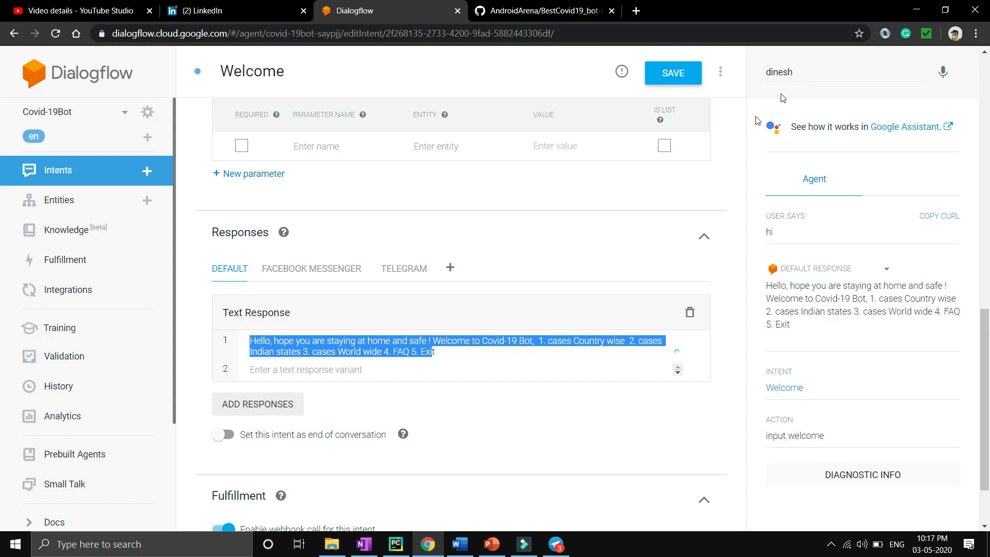
scroll(688, 224, "up", 15)
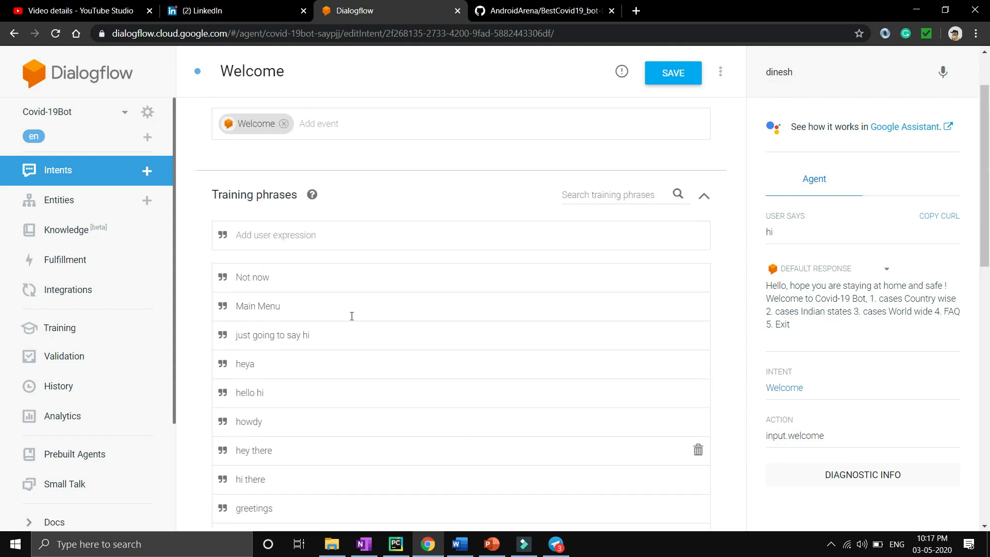
Compare the Welcome intent's default text response with the reply shown in the test console.
scroll(447, 277, "down", 15)
left_click(447, 276)
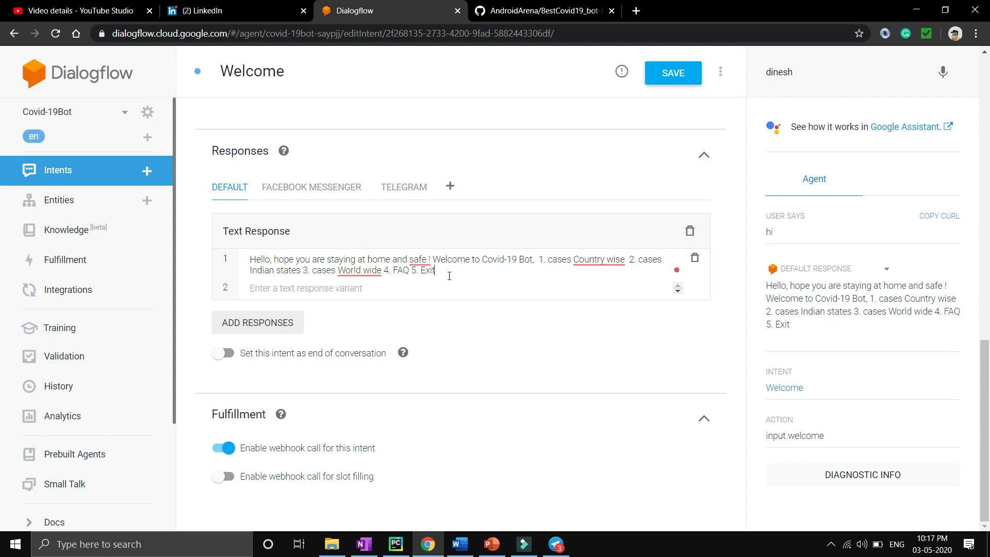
left_click_drag(451, 274, 249, 262)
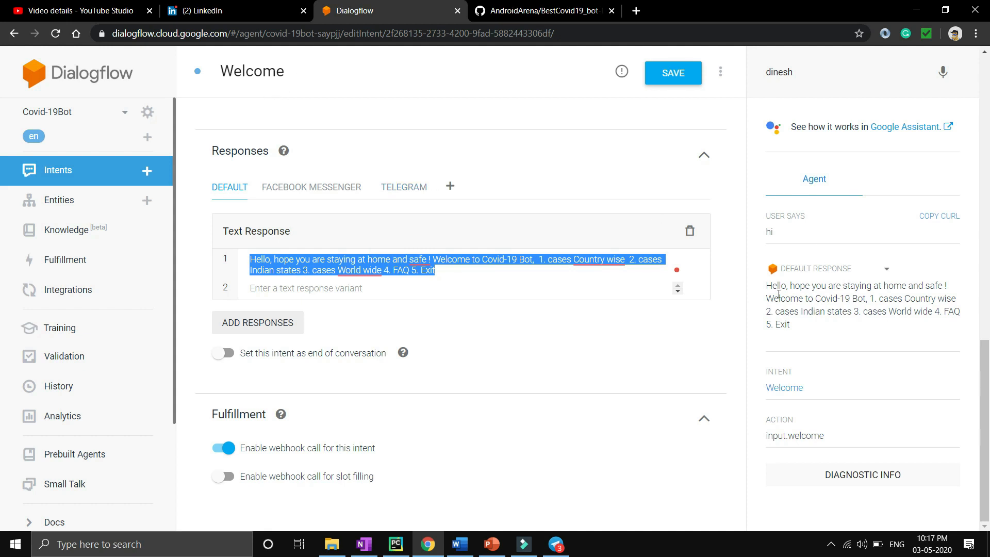
left_click_drag(777, 286, 939, 309)
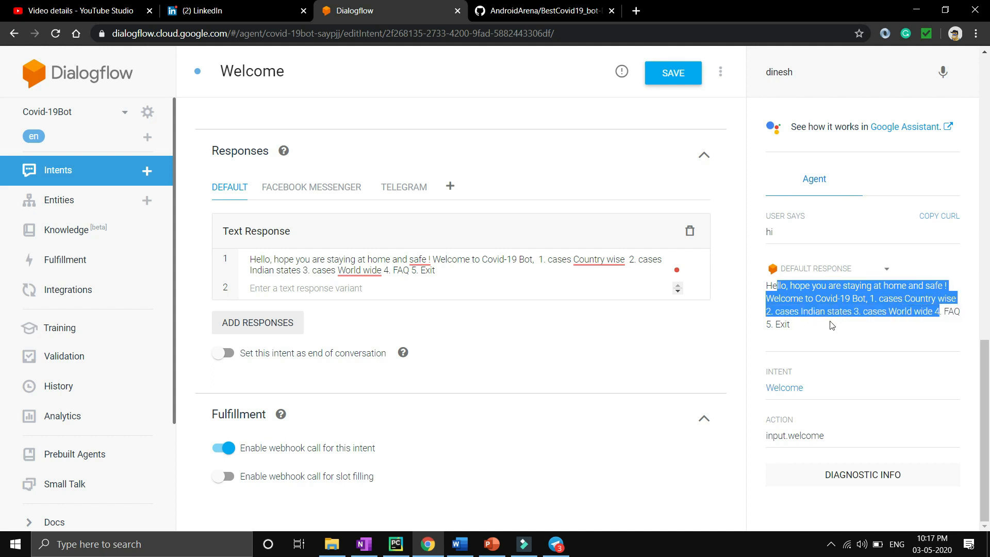
Show the Welcome intent's Telegram responses, and send "hi" to covid-19_bot in the Telegram app.
left_click(409, 190)
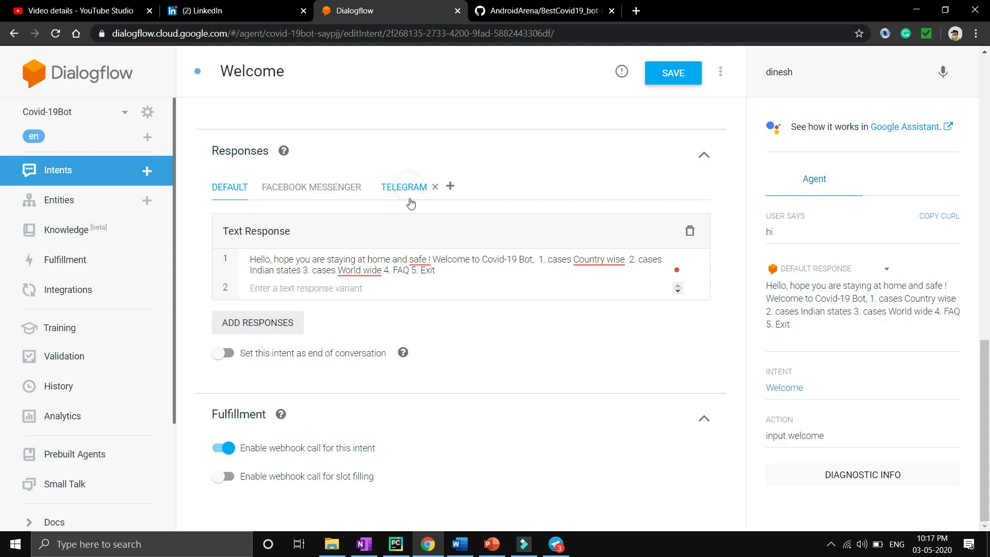
scroll(388, 376, "down", 3)
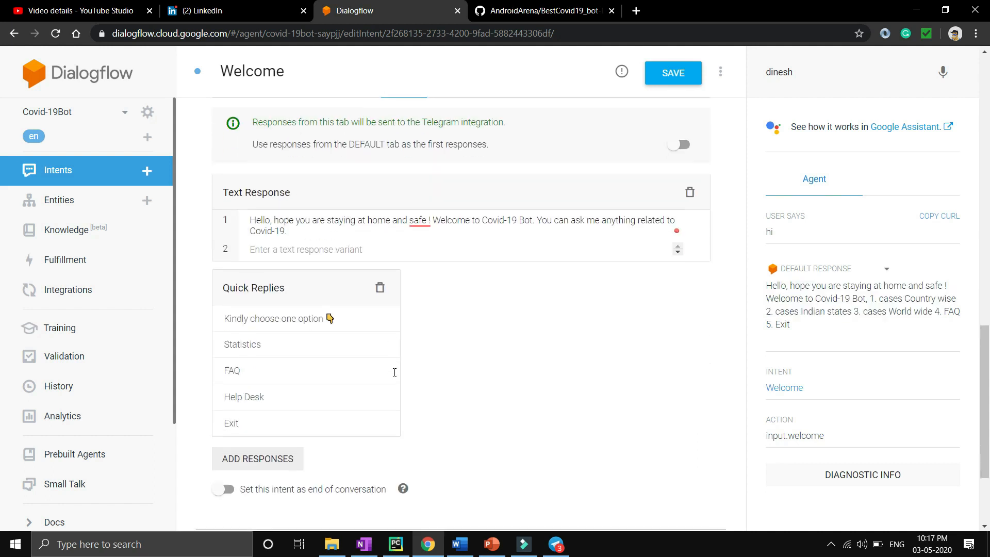
left_click(556, 544)
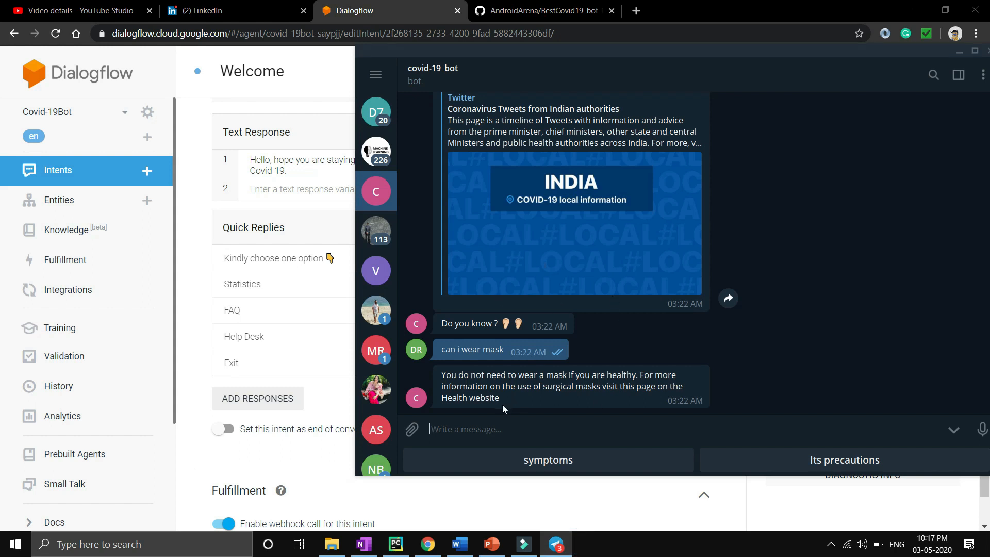
type("hi")
key("Return")
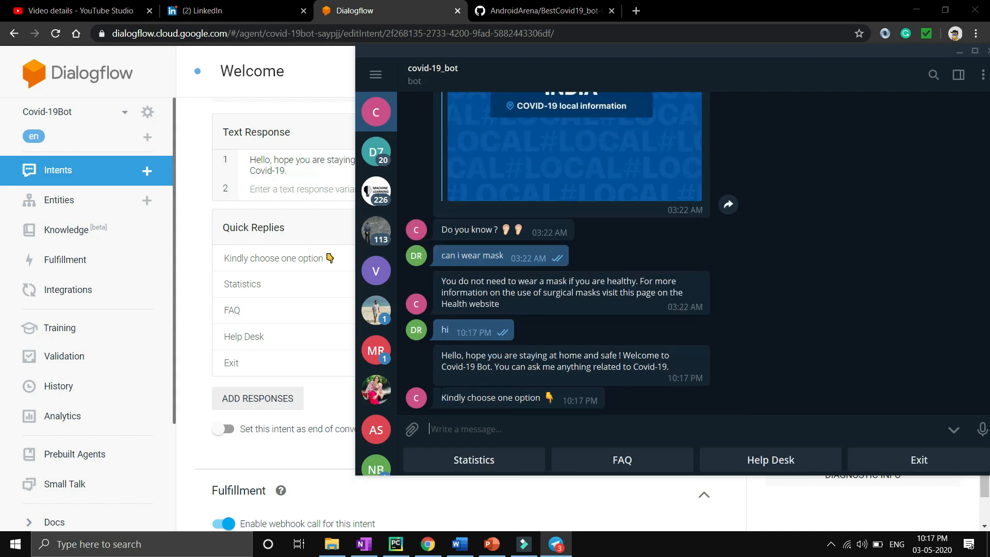
Compare the Telegram text response and quick replies defined in Dialogflow with the bot's reply in the Telegram chat.
key("alt+Tab")
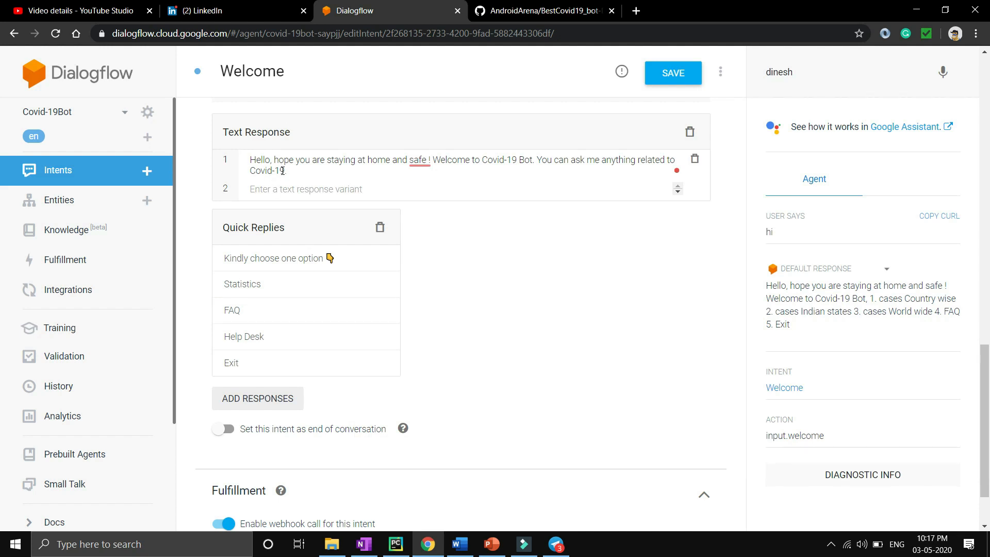
left_click_drag(309, 177, 260, 160)
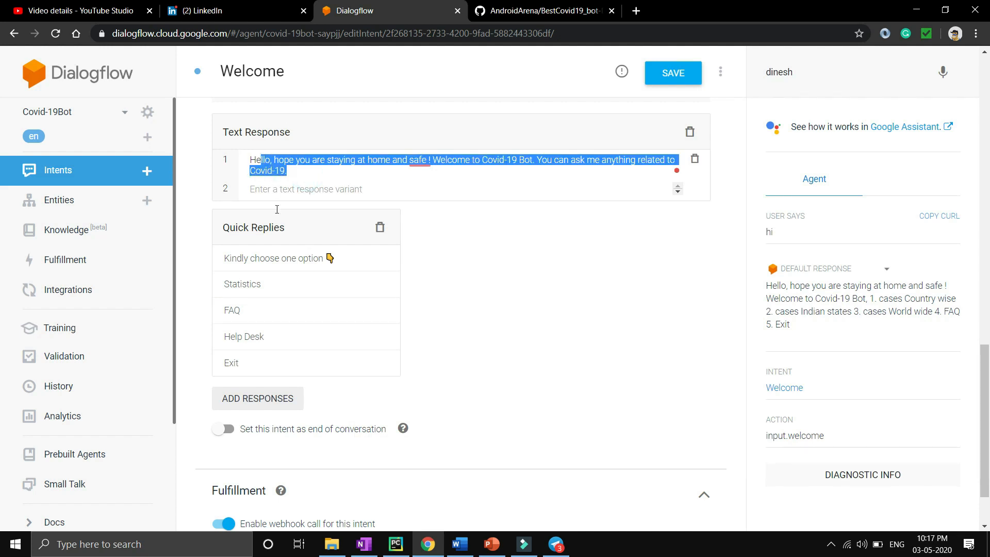
key("alt+Tab")
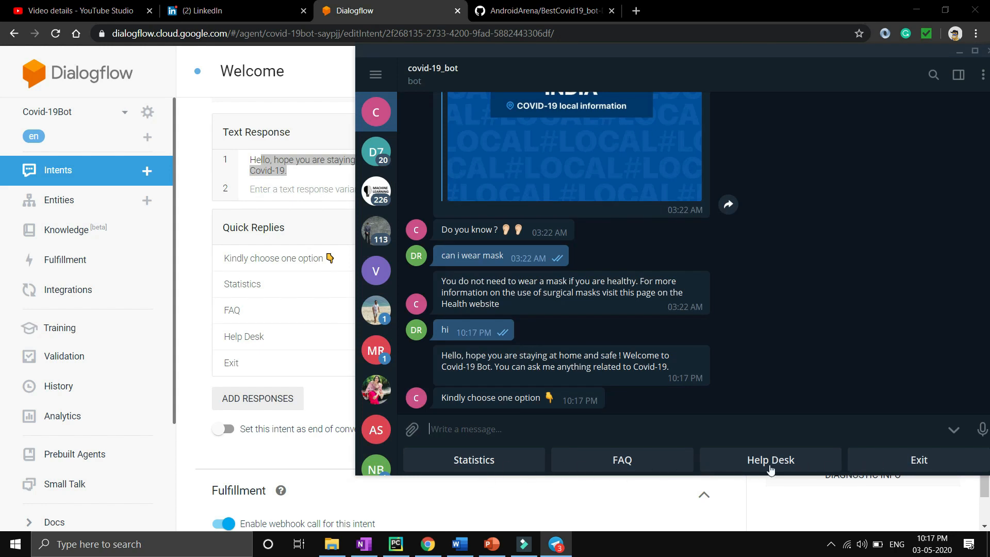
key("alt+Tab")
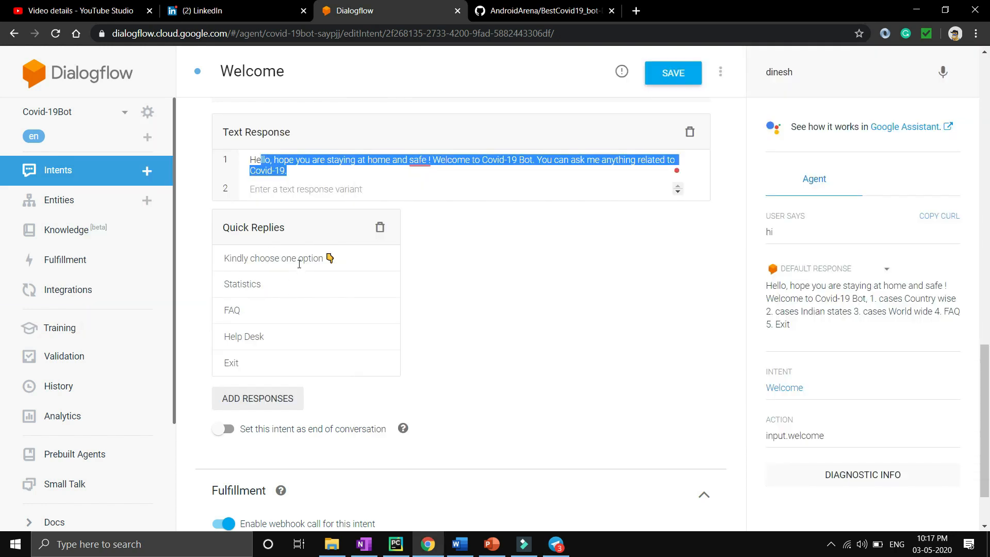
key("alt+Tab")
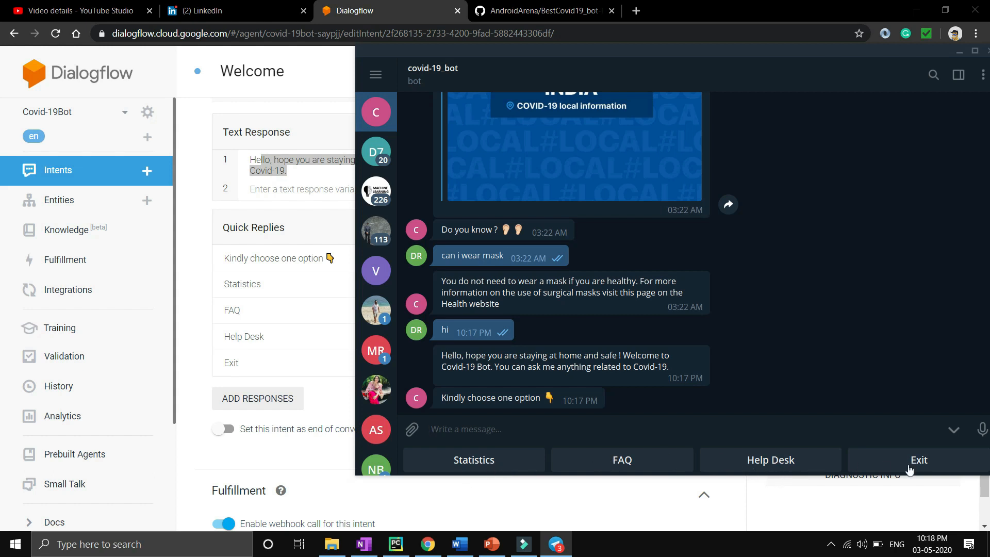
Review the intent flow diagram in the Word document, and return to the Welcome intent's default text response in Dialogflow.
left_click(460, 544)
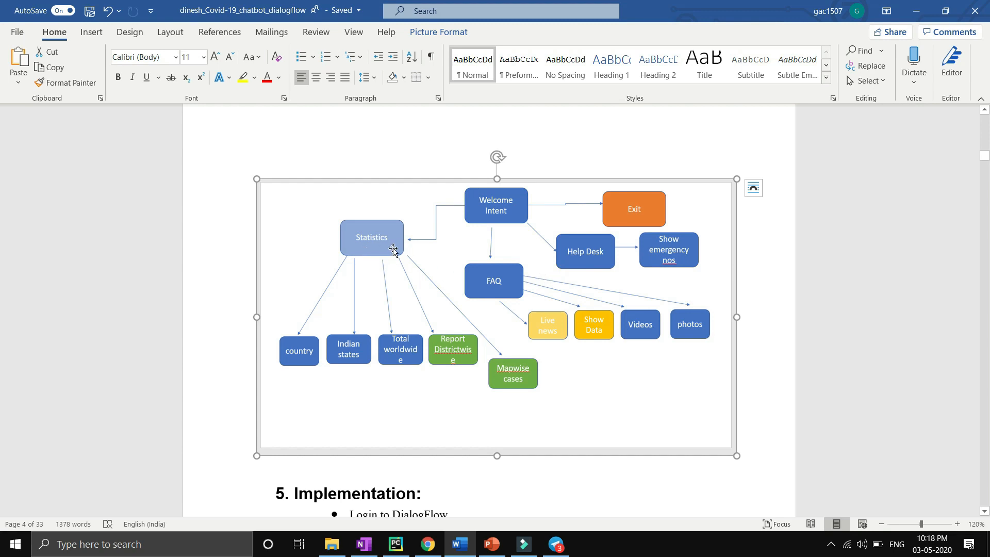
key("alt+Tab")
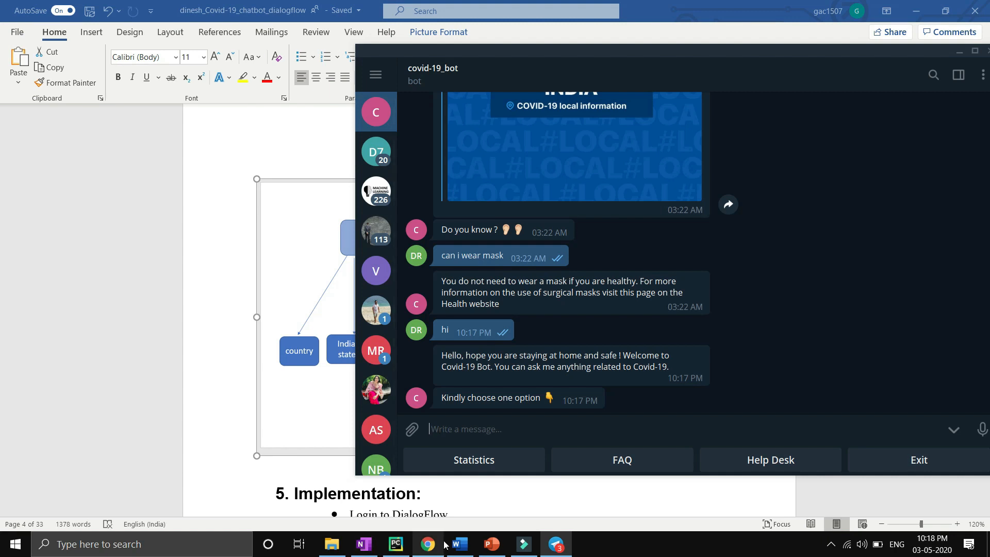
left_click(428, 544)
scroll(326, 216, "up", 4)
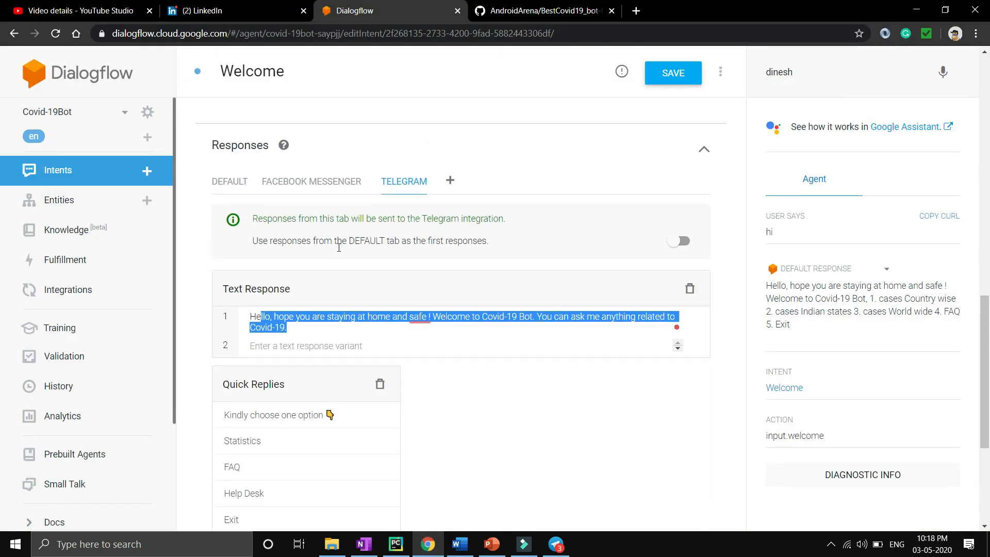
left_click(233, 222)
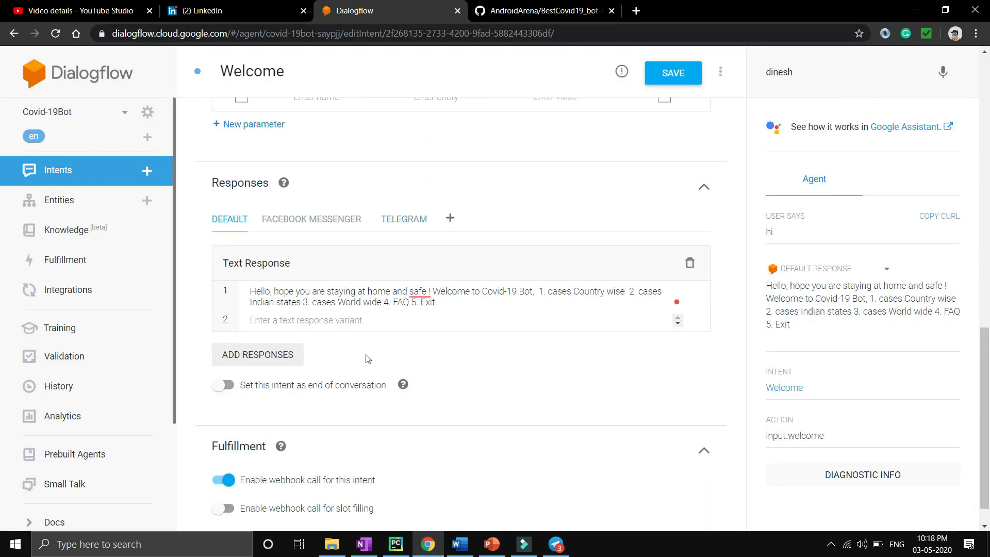
left_click_drag(257, 302, 426, 304)
Highlight the test message "hi" and the "cases Country wise" option within the test console's reply.
left_click_drag(796, 71, 747, 80)
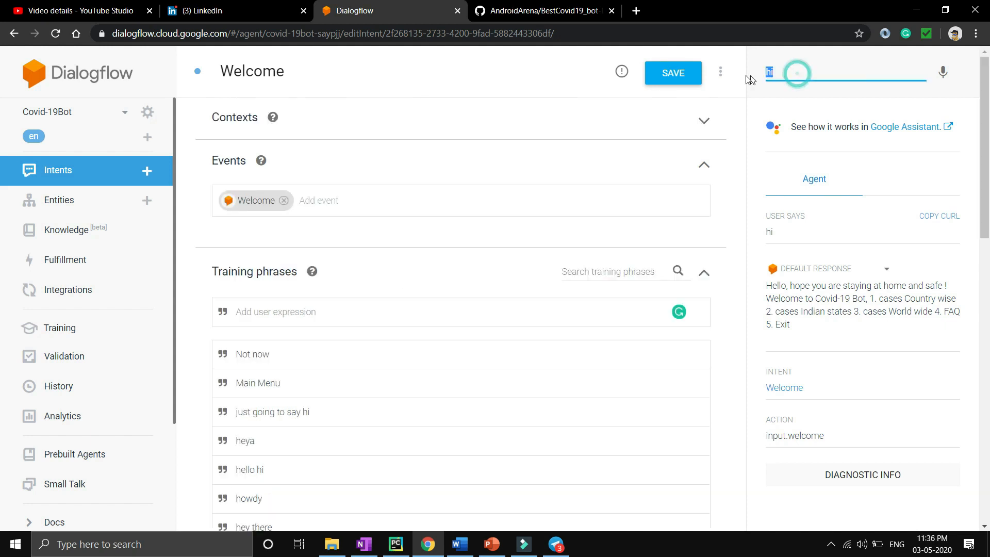
left_click_drag(773, 287, 955, 294)
left_click(889, 294)
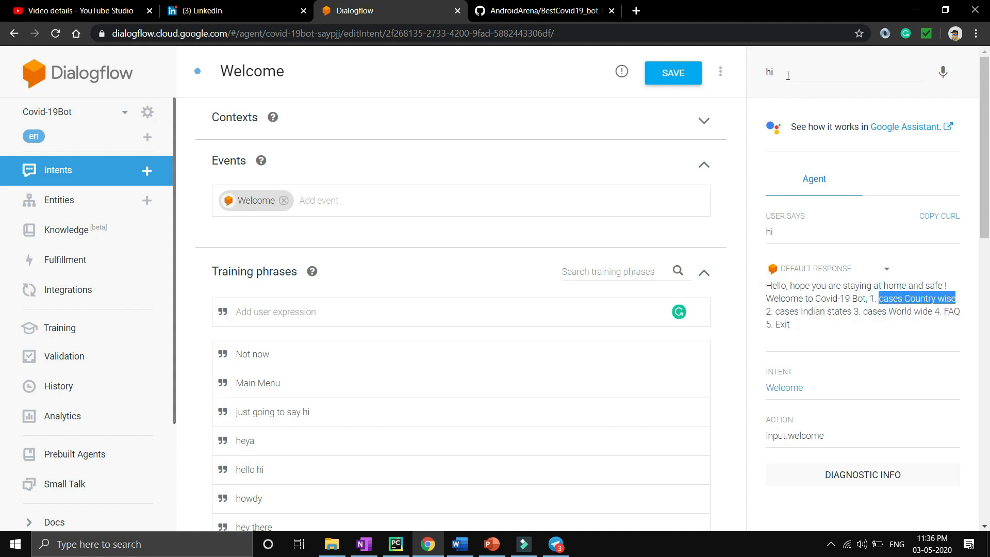
left_click(788, 76)
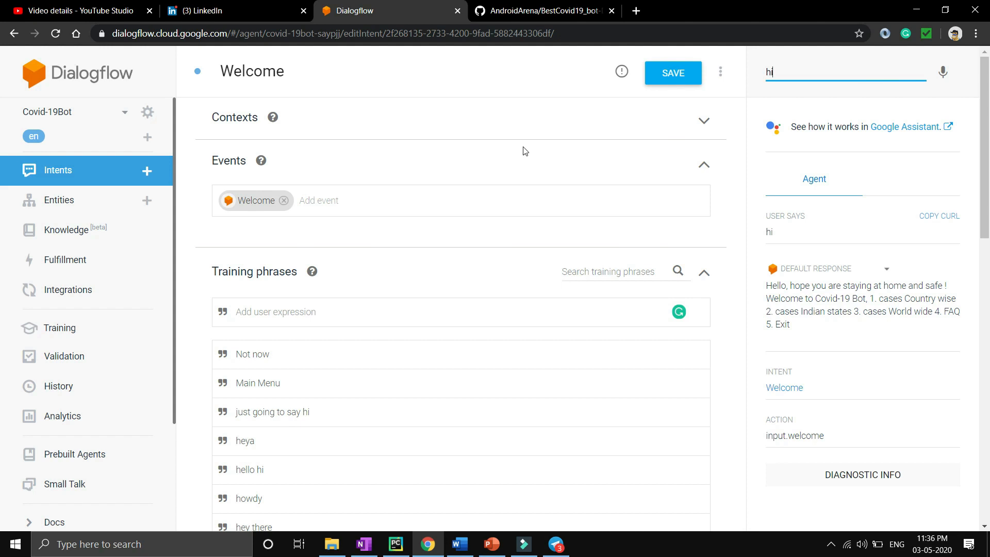
Leave the Welcome intent without saving and open the select_country_option intent.
left_click(72, 177)
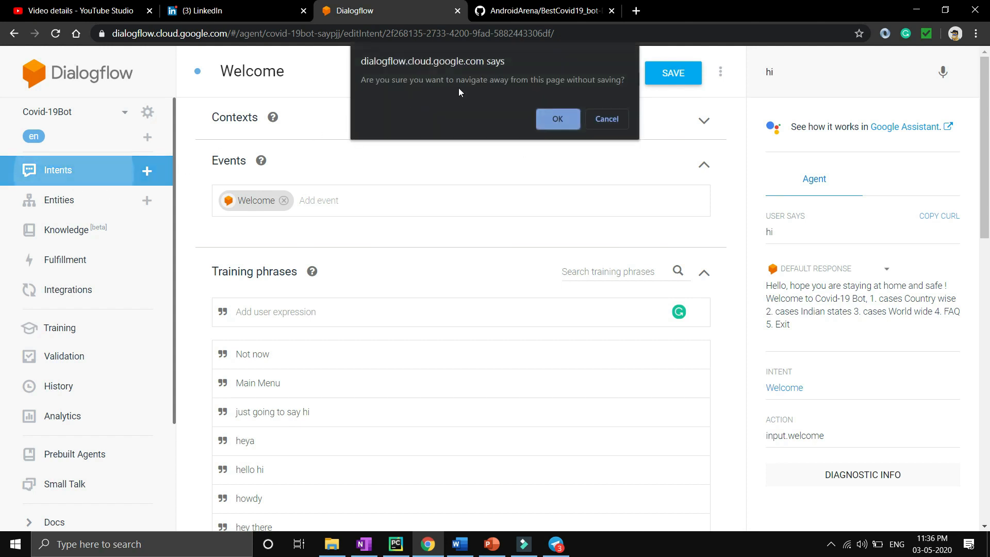
left_click(553, 120)
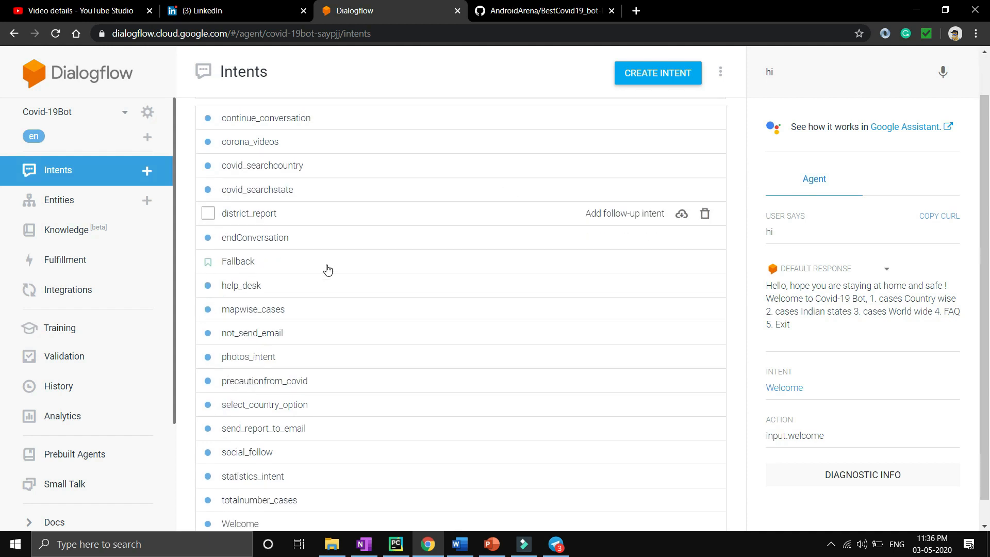
scroll(326, 270, "down", 2)
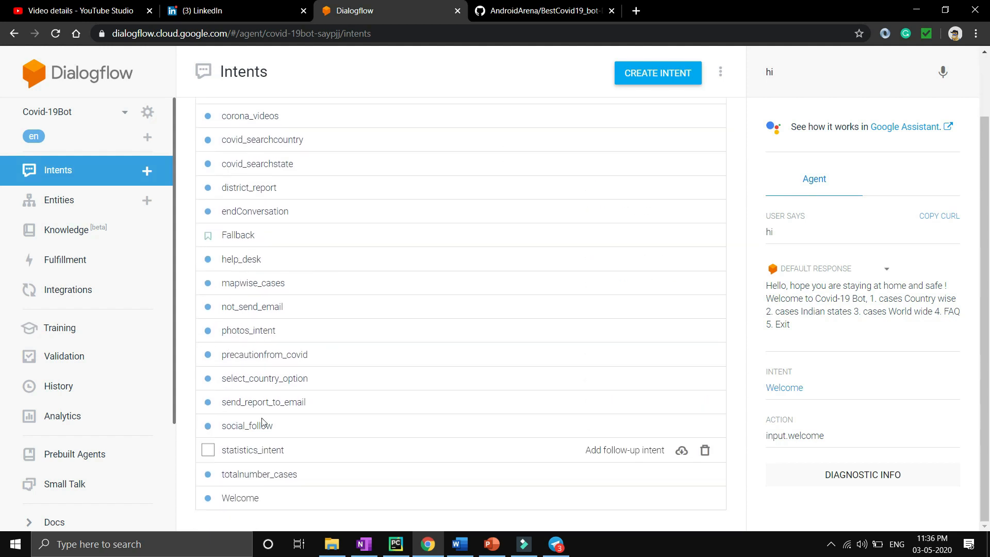
left_click(259, 379)
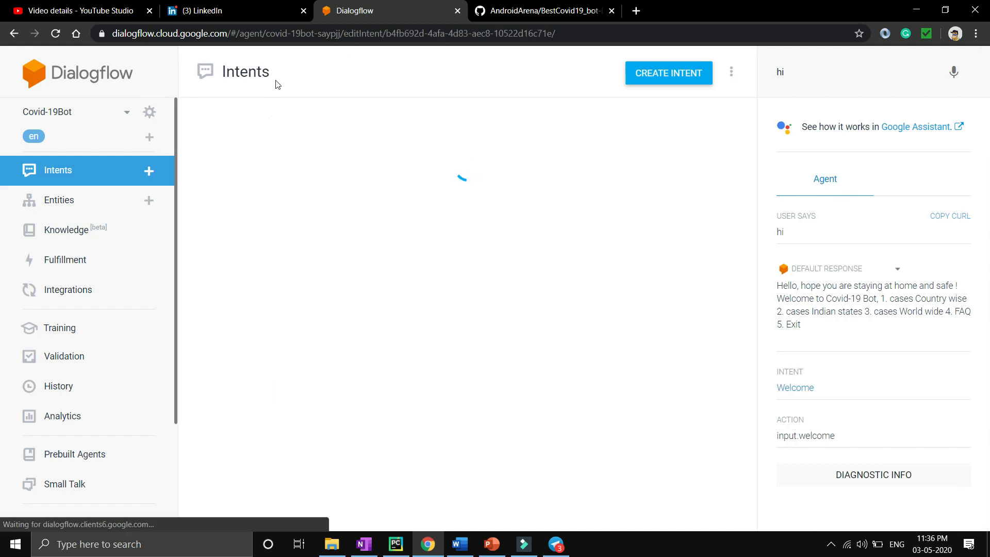
Review the select_country_option intent's name, its training phrase and its default text response.
double_click(279, 76)
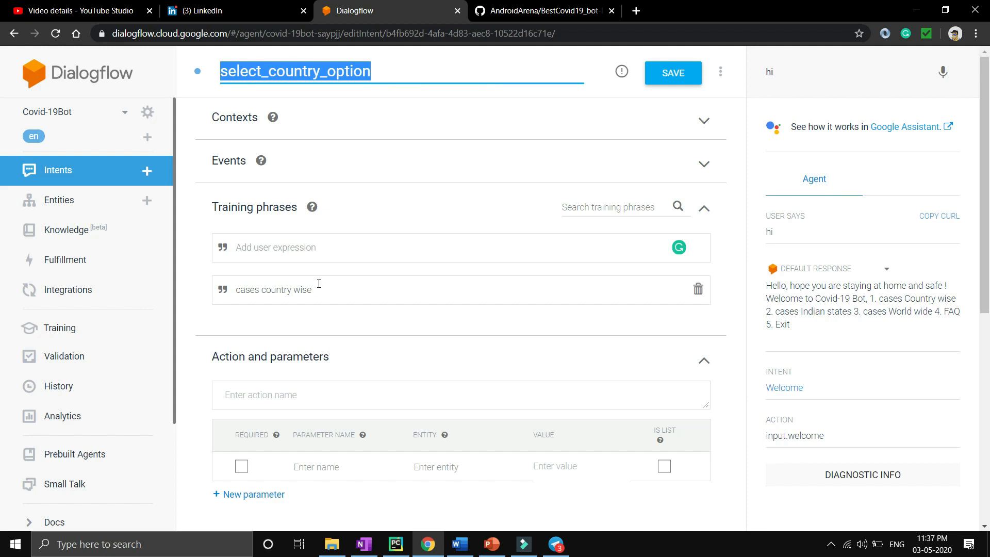
left_click_drag(318, 284, 232, 289)
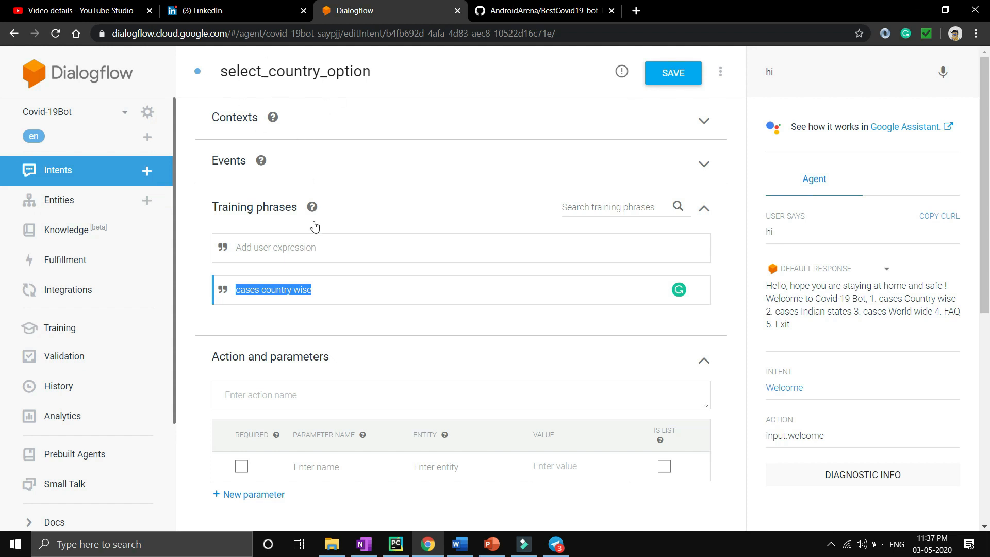
scroll(319, 313, "down", 7)
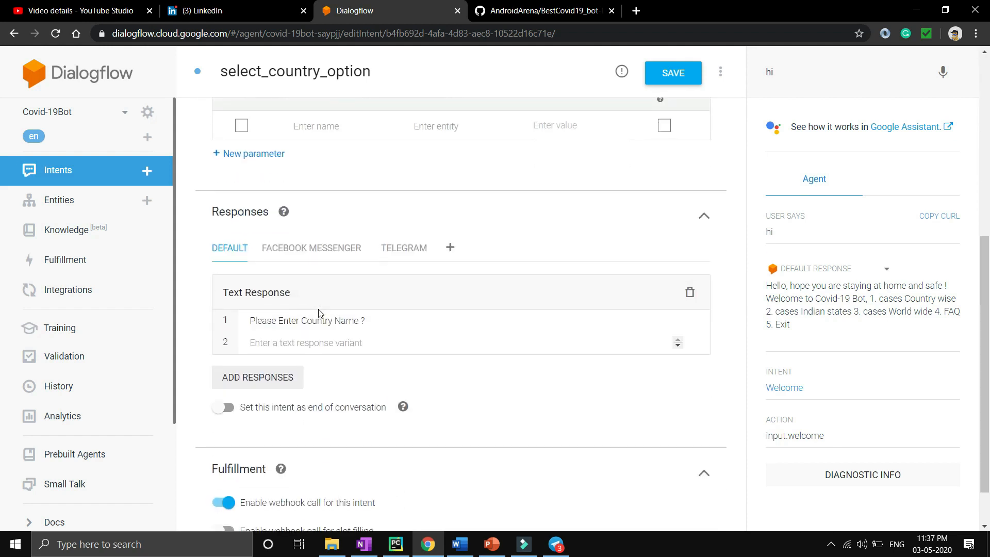
triple_click(279, 321)
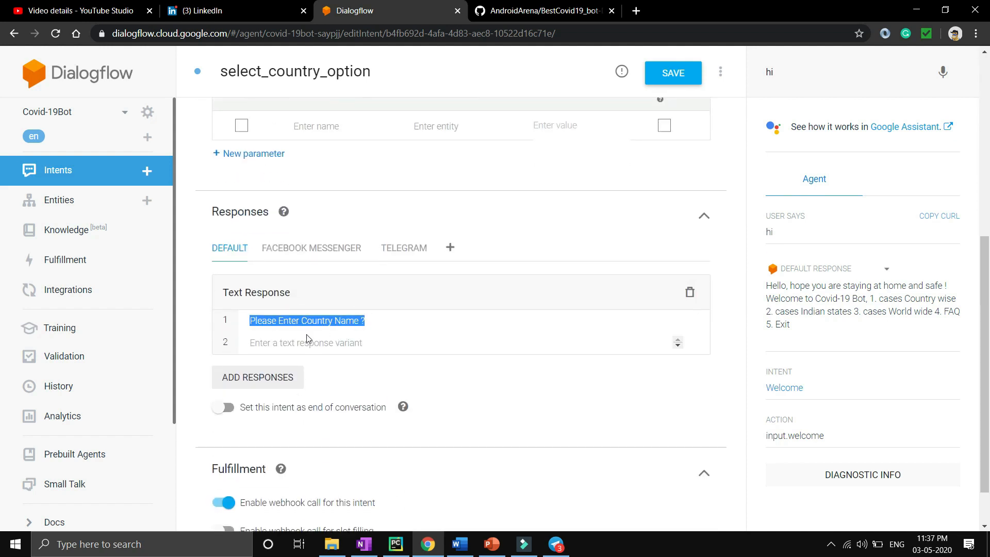
Test the agent with the message "cases Country wise" and highlight its reply in the test console.
left_click(784, 73)
type("cases Country wise")
key("Return")
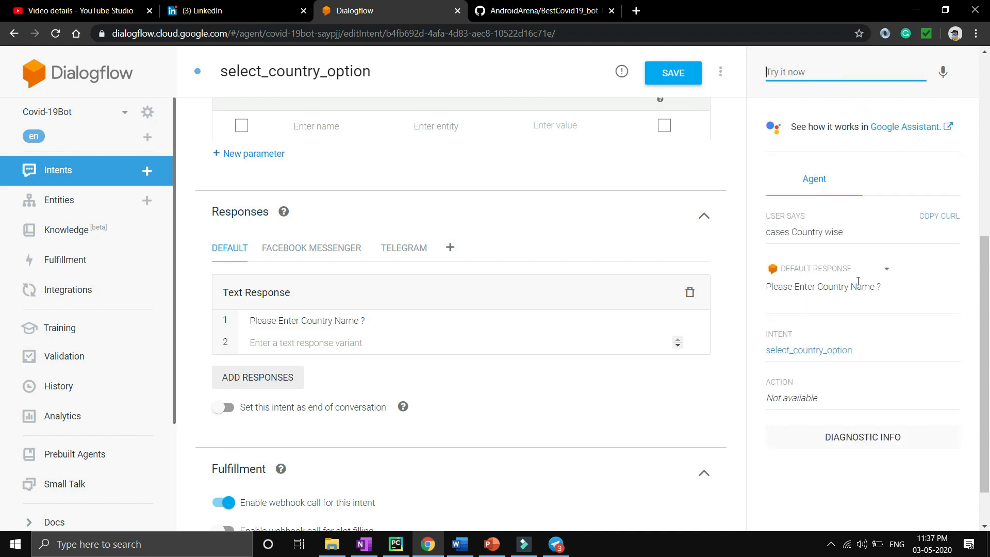
left_click_drag(881, 286, 765, 289)
Enter "india" as unsent test console text, and open the covid_searchcountry intent without saving select_country_option.
left_click(811, 71)
type("india")
left_click(87, 173)
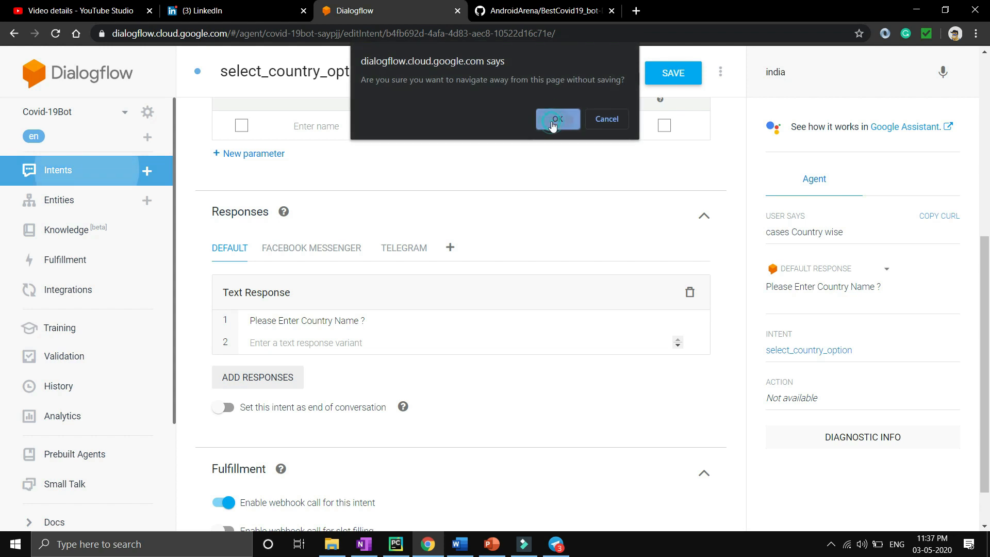
left_click(555, 119)
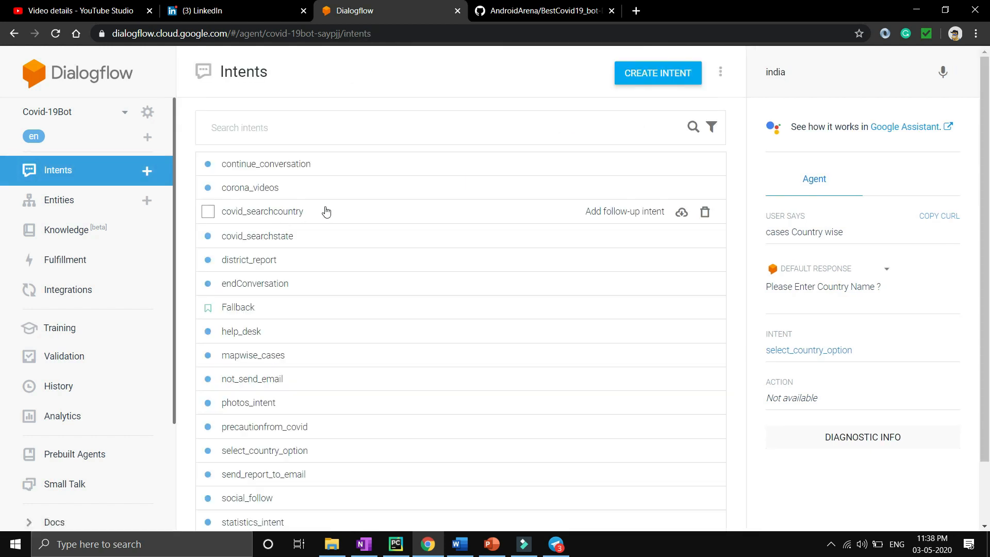
left_click(276, 211)
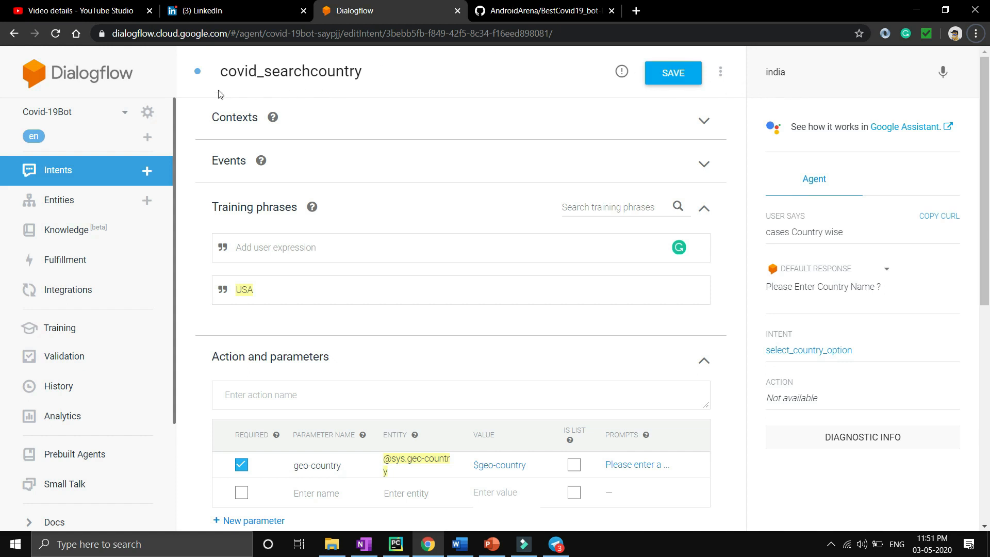
Check which system entities can be assigned to the "USA" training phrase without changing its annotation.
double_click(248, 297)
left_click(242, 295)
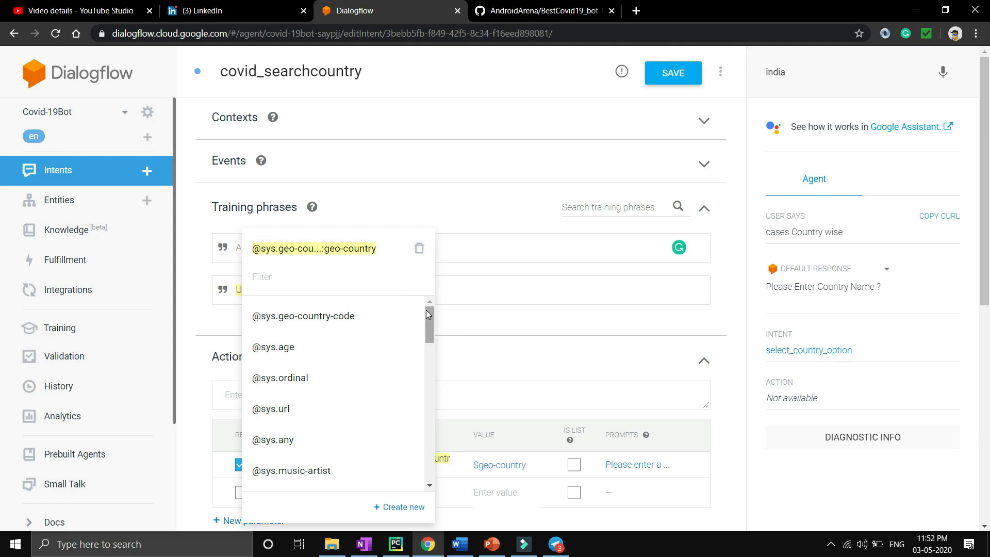
left_click_drag(426, 310, 441, 449)
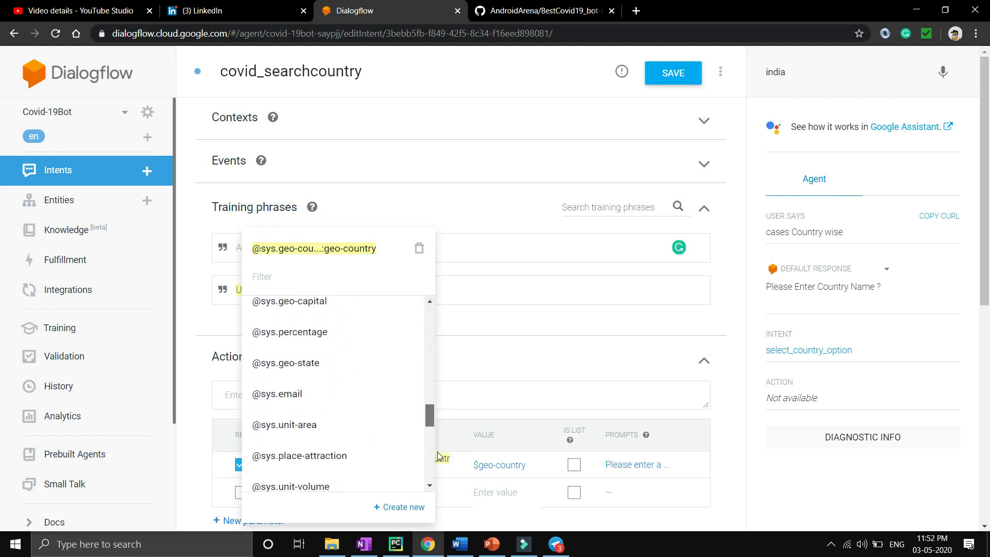
left_click(743, 387)
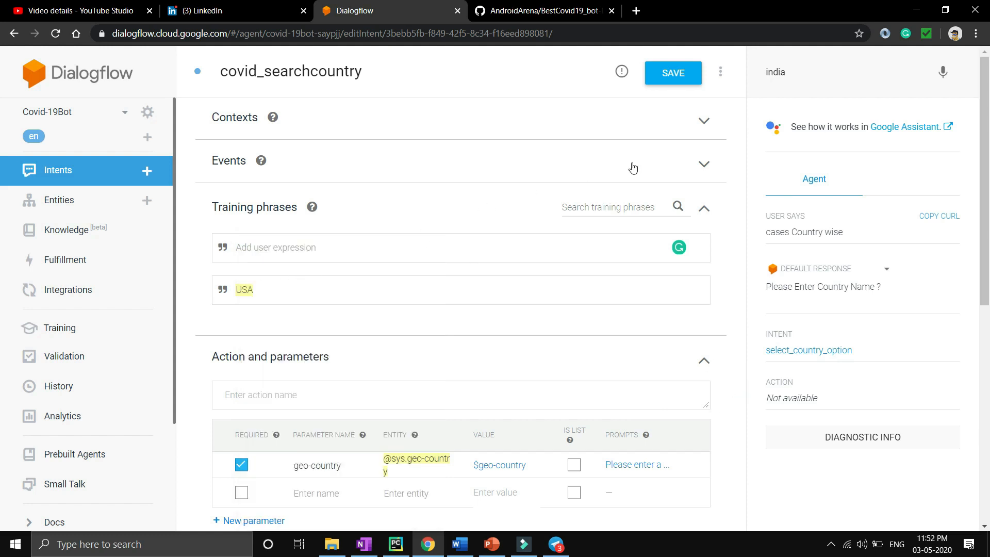
Examine the covid_searchcountry intent's "USA" training phrase and geo-country parameter alongside the unsent "india" test text.
left_click_drag(789, 72, 763, 78)
scroll(223, 230, "down", 3)
left_click_drag(218, 230, 317, 241)
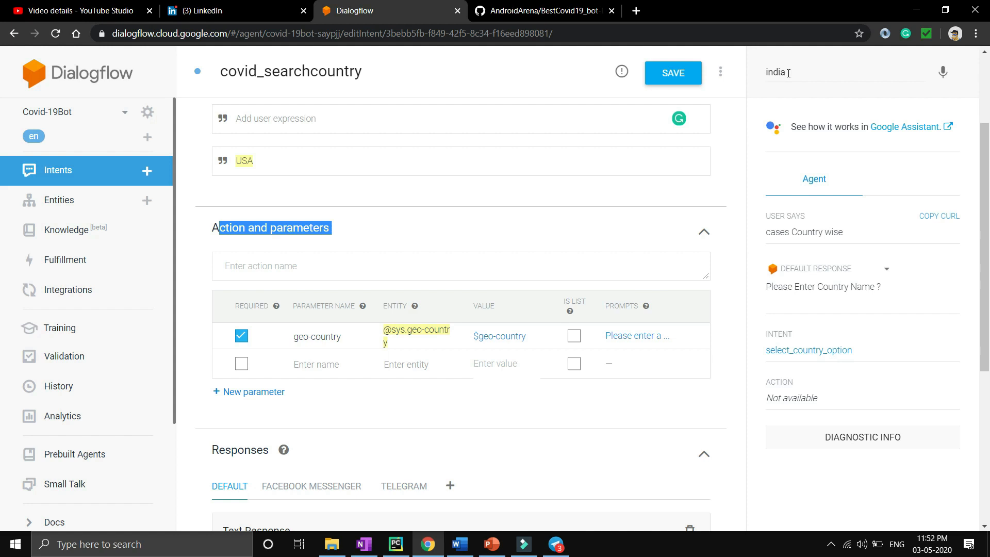
left_click_drag(785, 72, 764, 76)
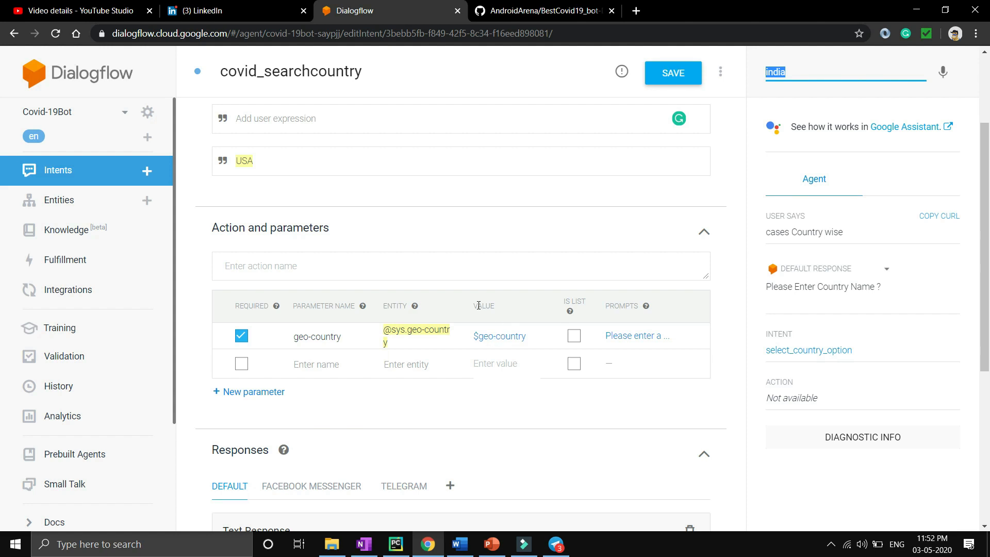
scroll(474, 372, "down", 3)
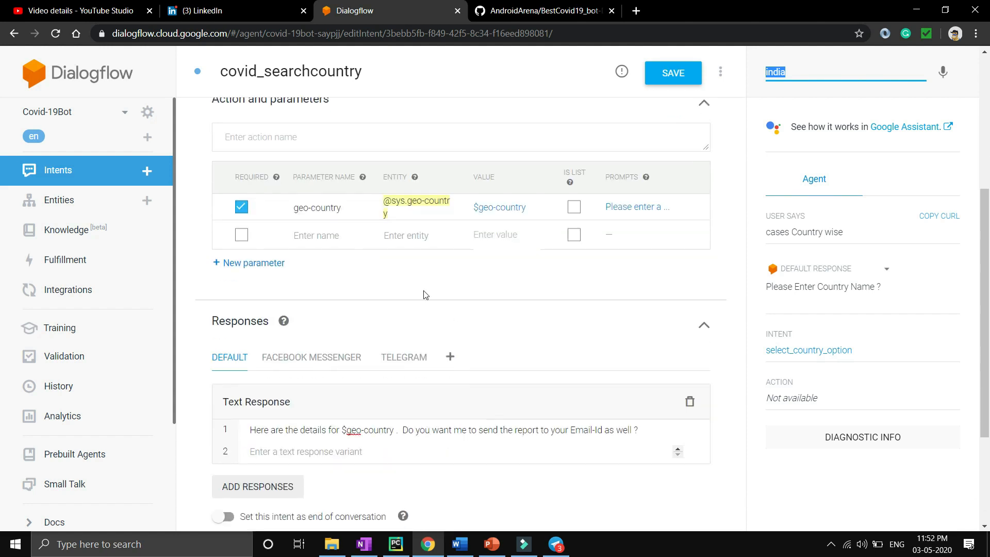
scroll(320, 253, "up", 3)
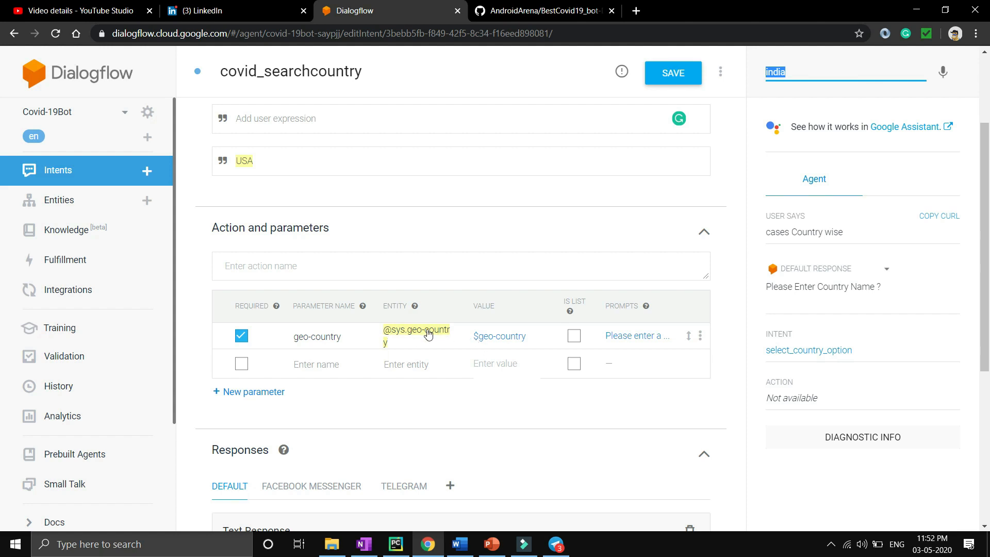
scroll(314, 212, "up", 3)
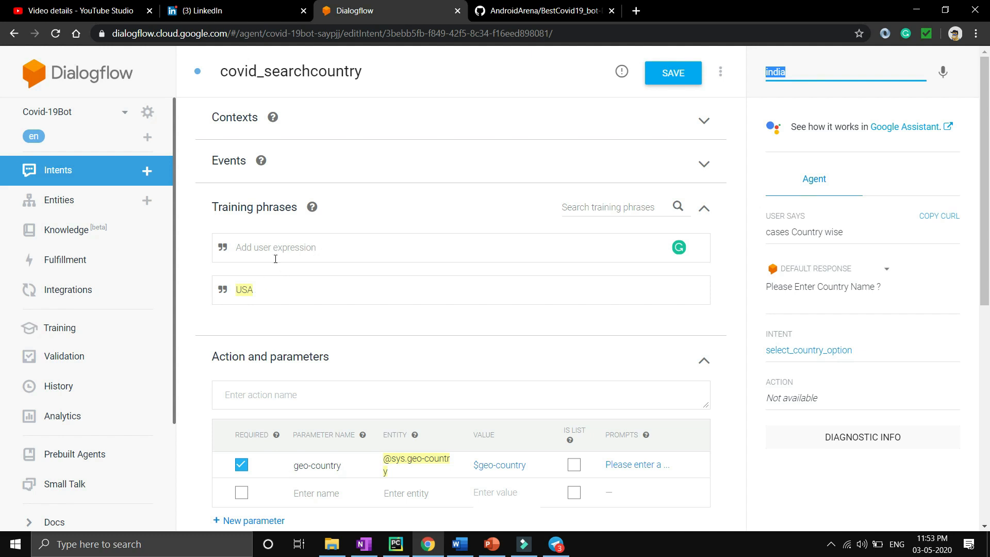
double_click(250, 297)
scroll(503, 418, "down", 2)
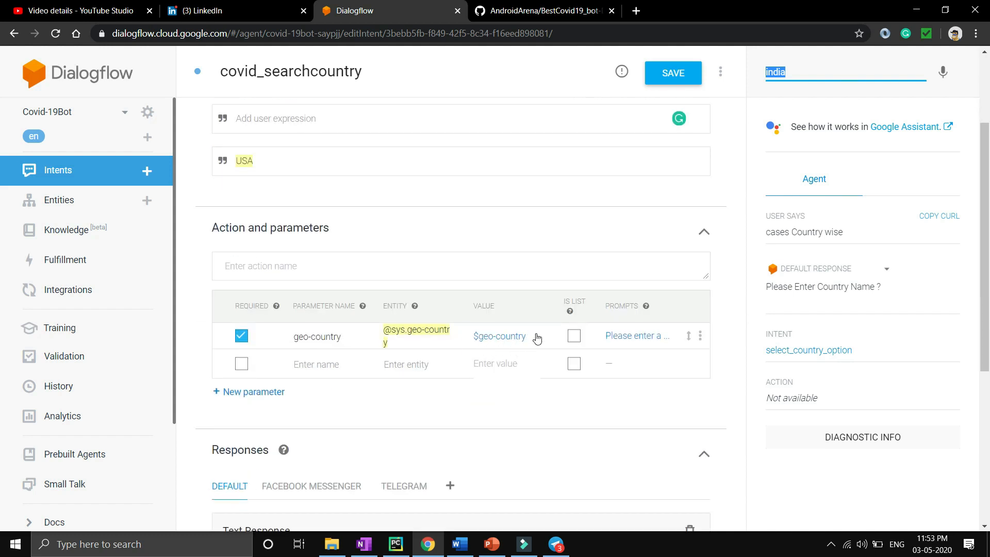
View the prompts defined for the required geo-country parameter, and highlight the intent's default text response.
left_click(634, 336)
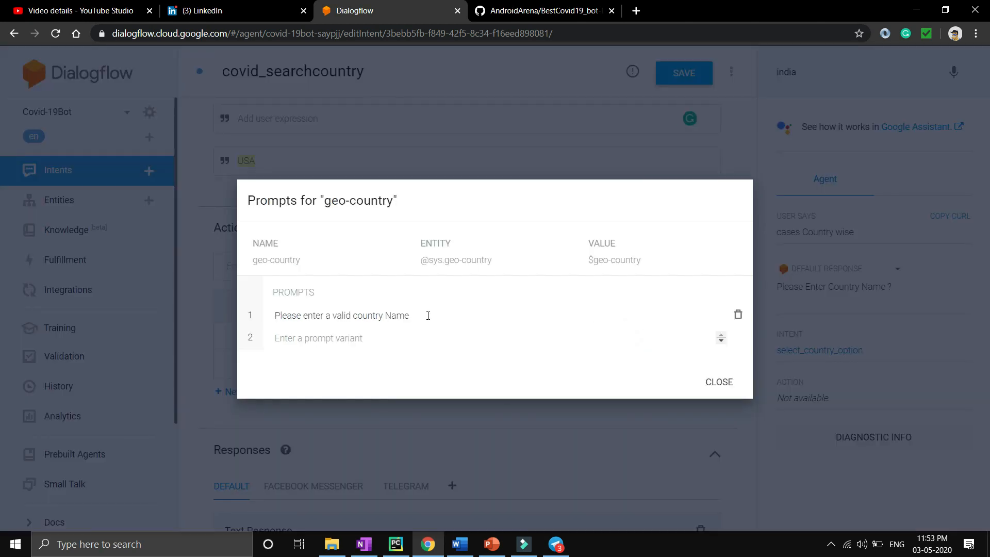
left_click(718, 382)
scroll(211, 197, "down", 5)
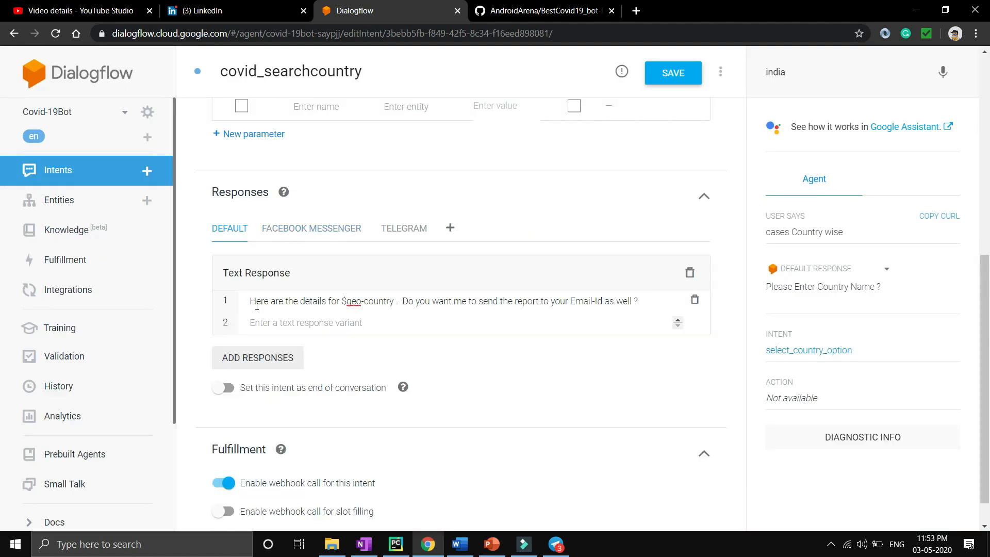
left_click_drag(249, 303, 643, 306)
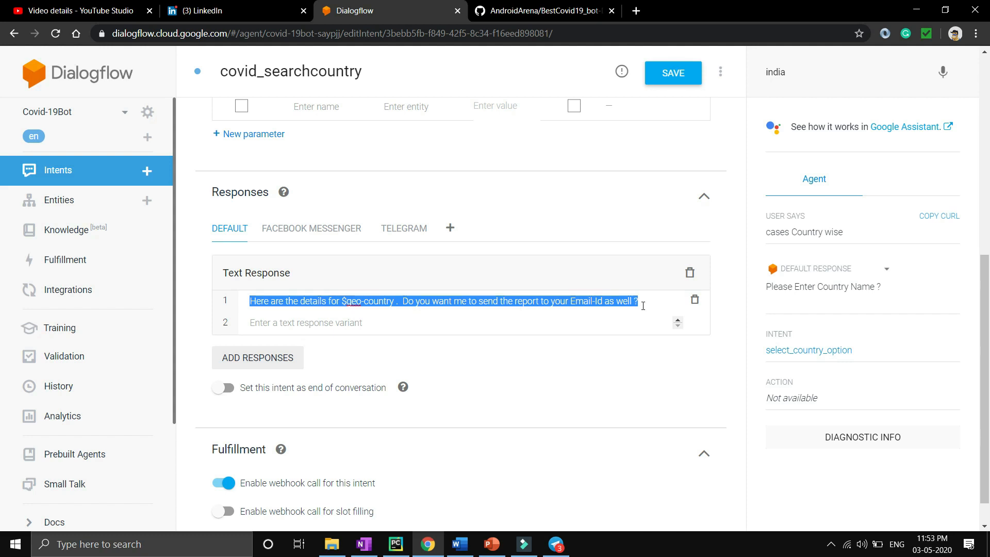
left_click(642, 304)
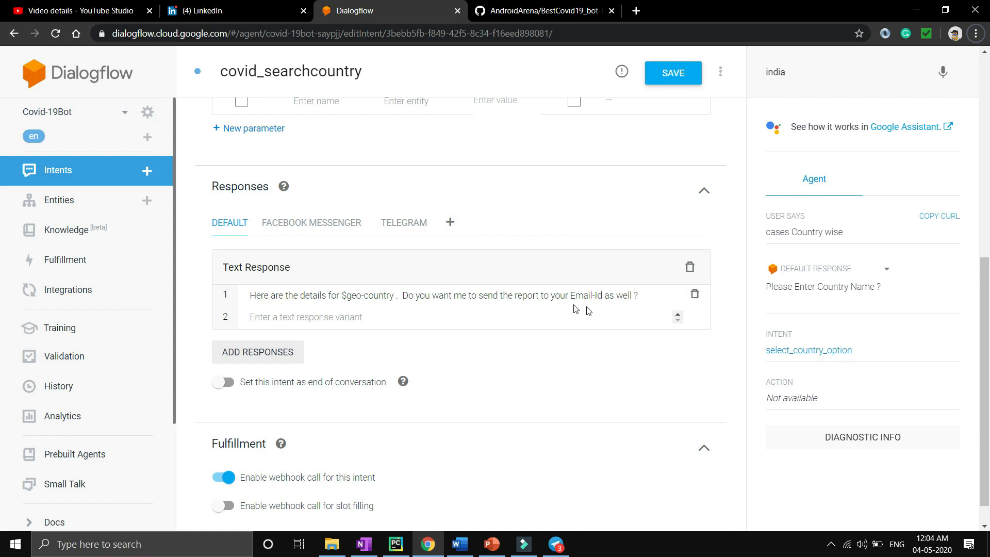
left_click_drag(644, 297, 224, 318)
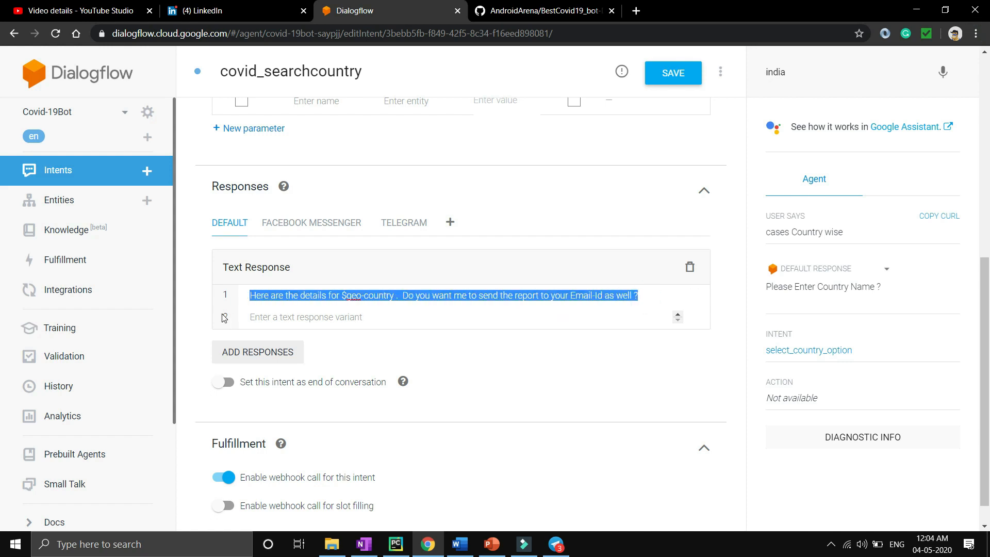
Test the agent with the message "india" and compare its reply with the intent's default text response.
left_click(809, 70)
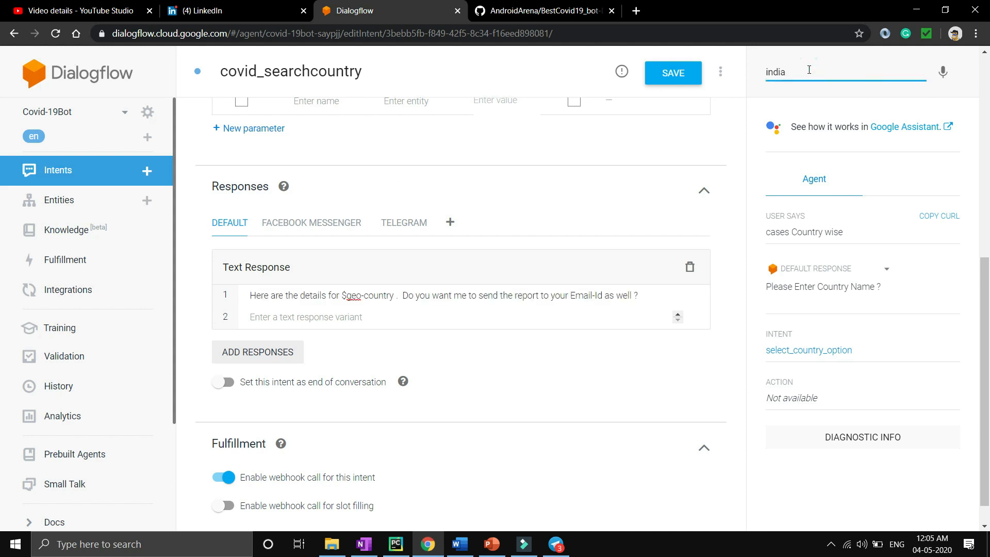
key("Return")
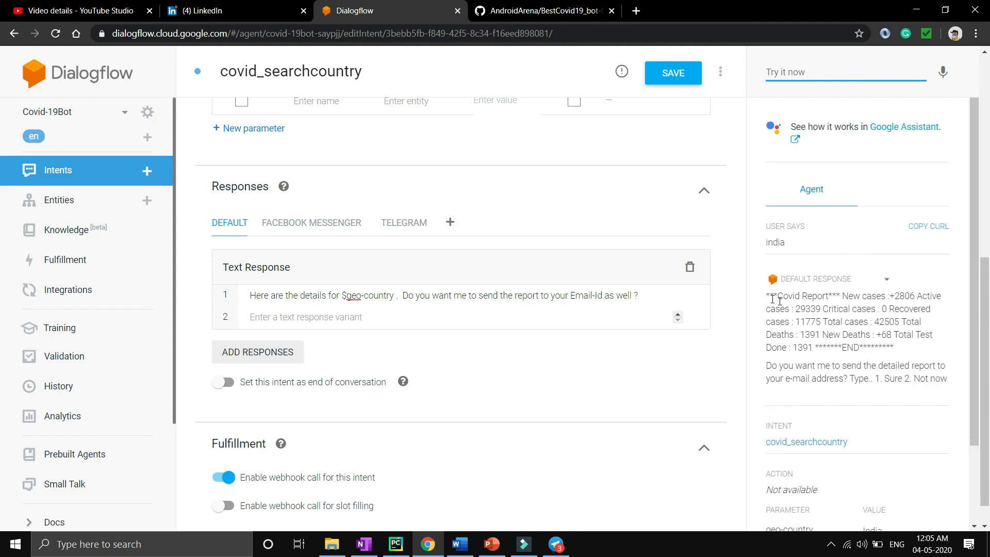
left_click_drag(765, 296, 944, 379)
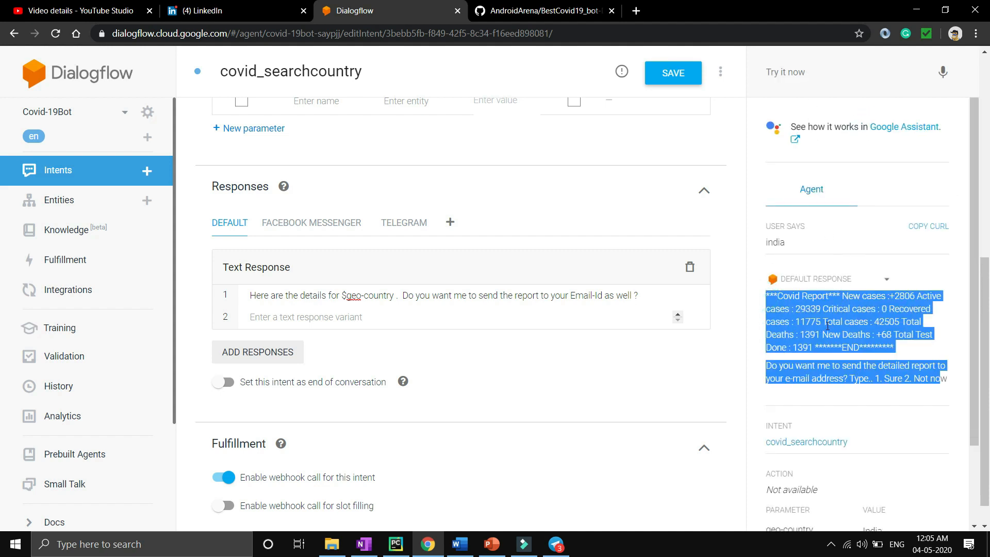
left_click(410, 300)
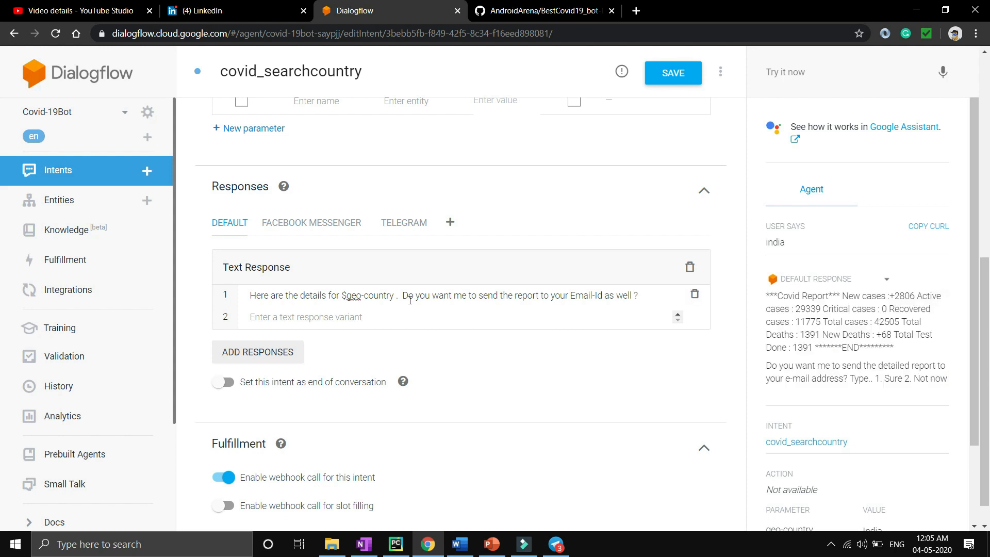
triple_click(464, 295)
left_click(823, 308)
left_click_drag(799, 295, 940, 379)
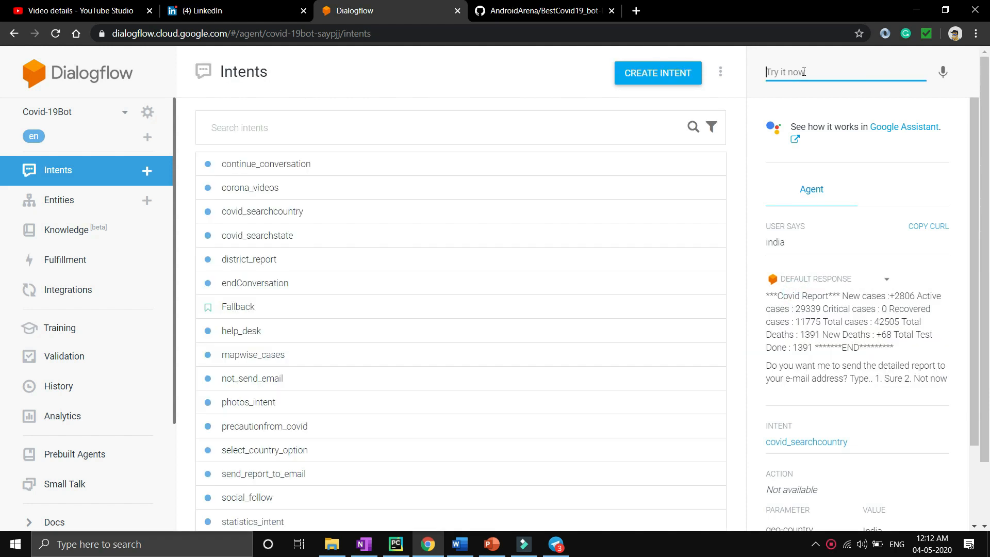
type("Faq")
key("BackSpace")
key("BackSpace")
key("BackSpace")
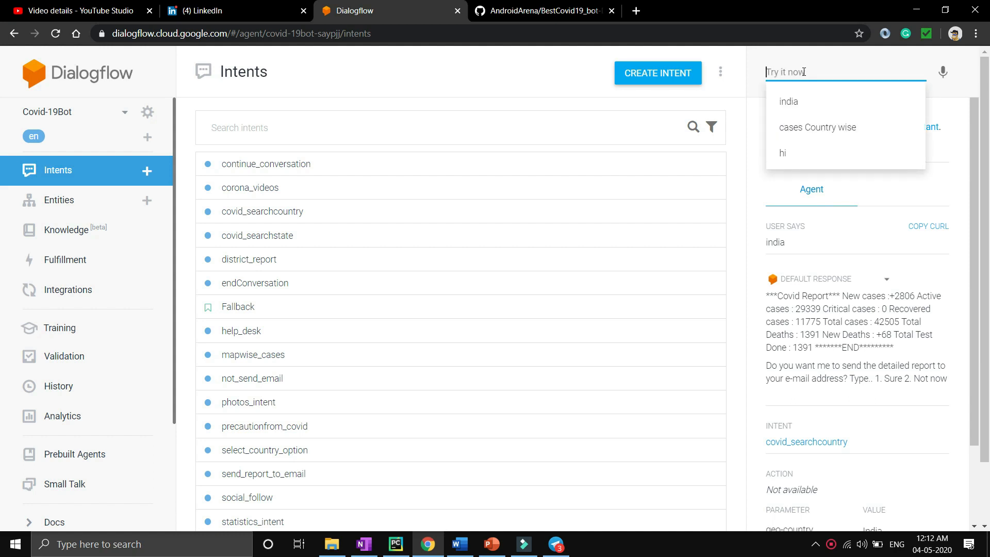
type("can i")
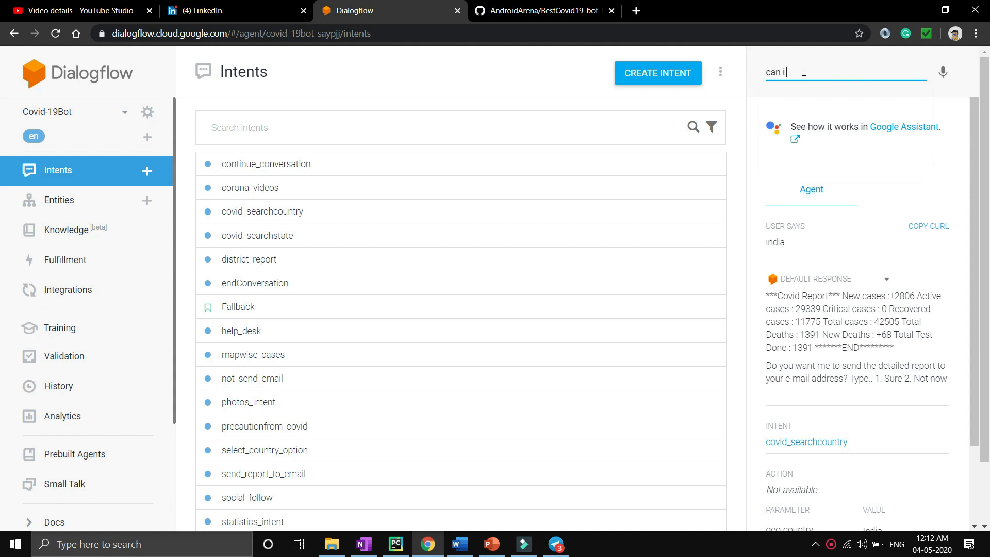
type(" wear")
left_click_drag(843, 72, 761, 80)
Open the continue_conversation intent and review its training phrases, parameters and default text responses.
left_click(283, 173)
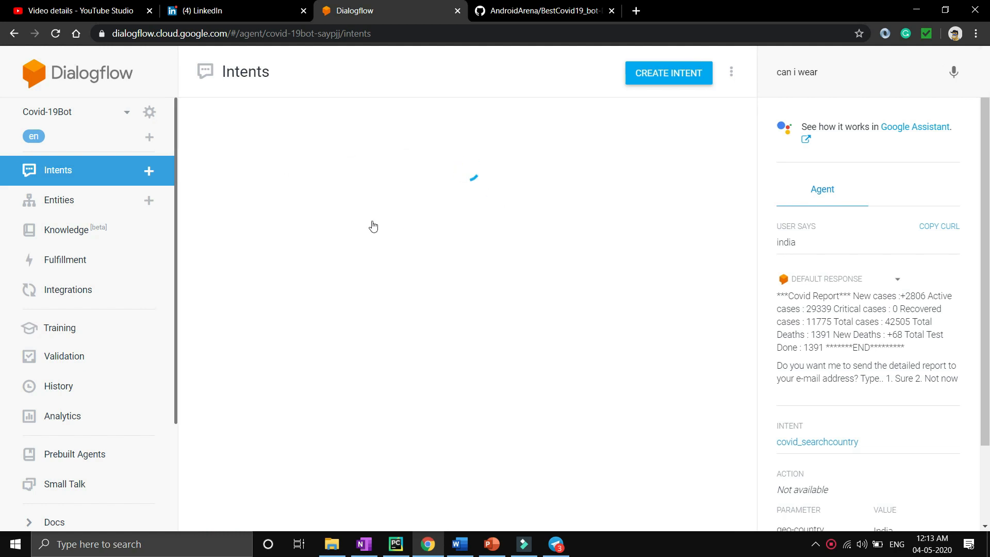
scroll(259, 308, "down", 1)
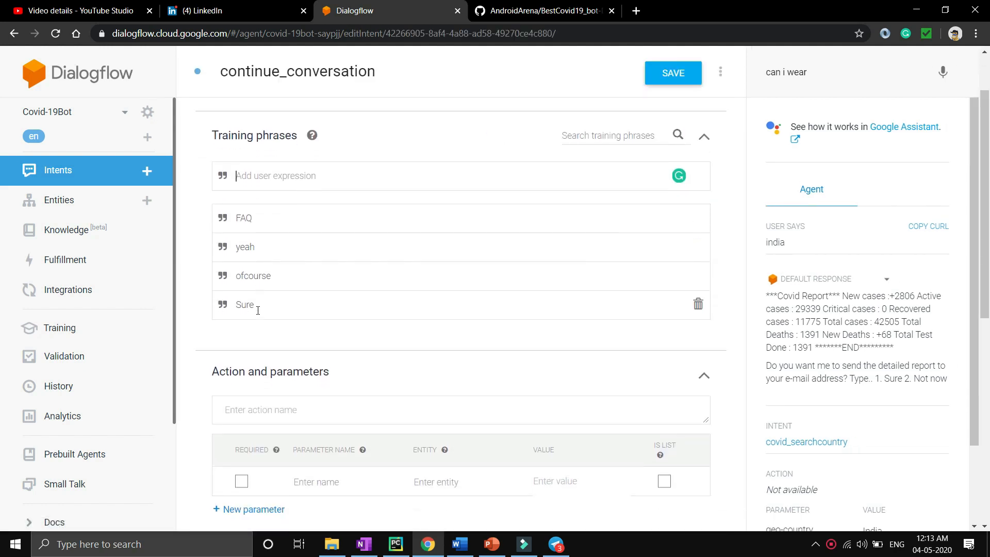
scroll(249, 180, "up", 1)
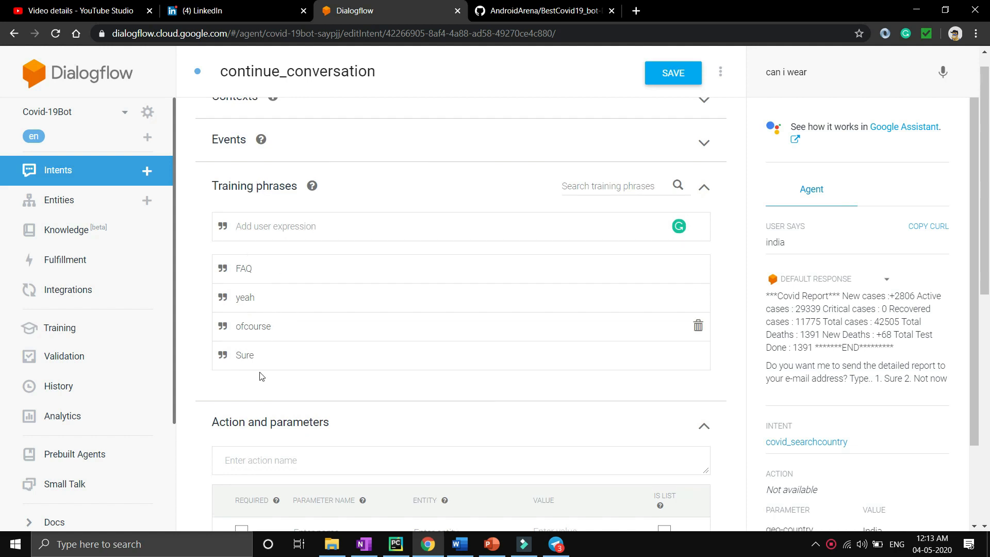
scroll(258, 375, "down", 1)
scroll(257, 375, "down", 4)
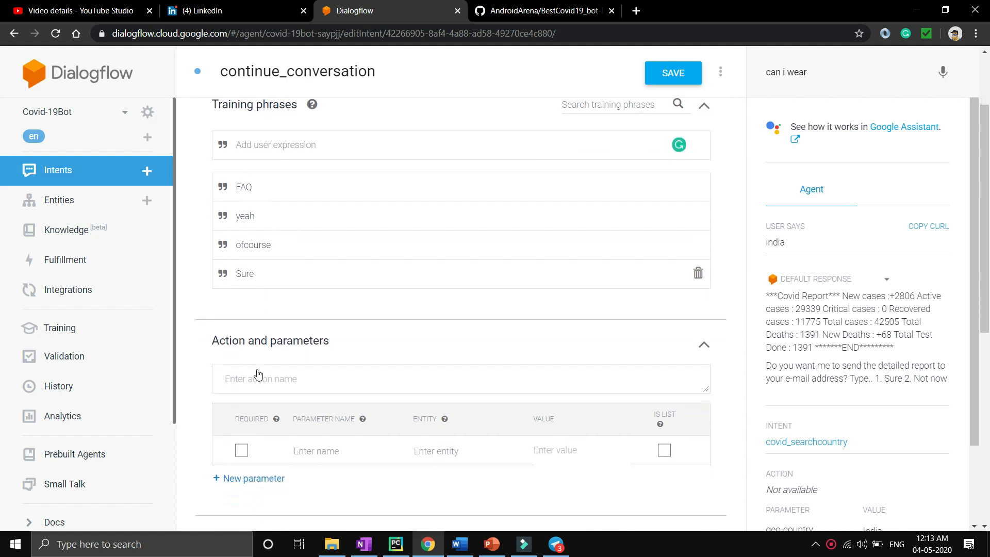
scroll(258, 370, "down", 1)
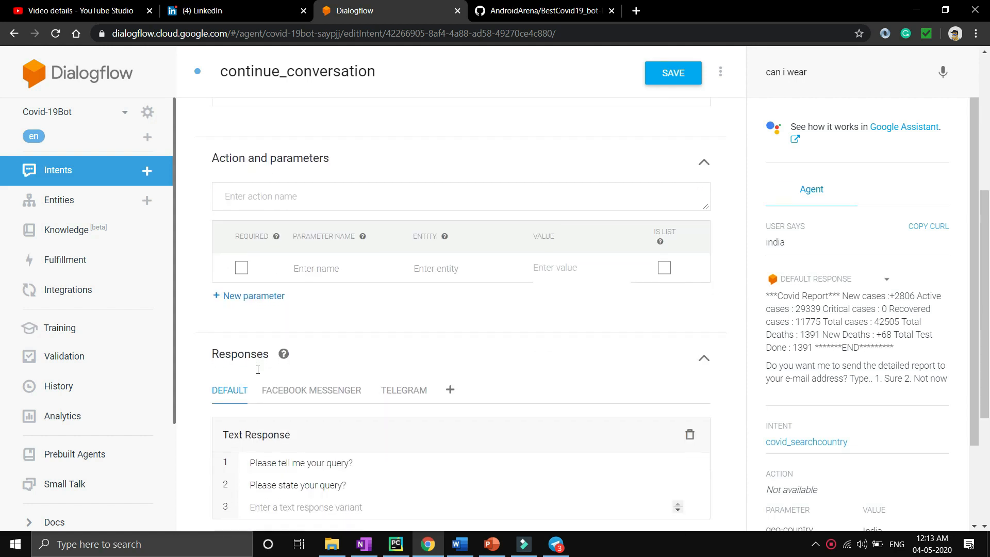
scroll(258, 369, "up", 2)
scroll(257, 370, "down", 3)
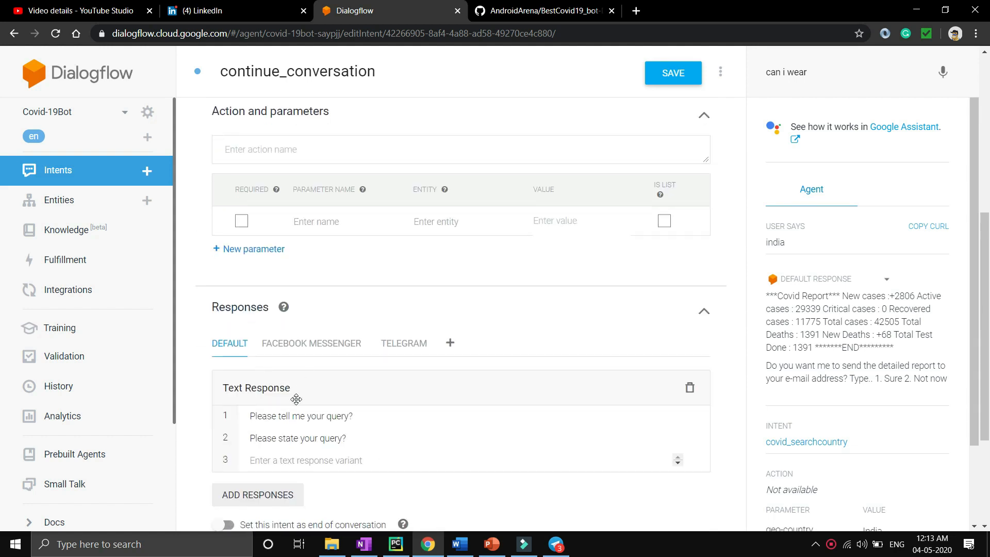
scroll(258, 370, "down", 2)
left_click_drag(279, 335, 345, 336)
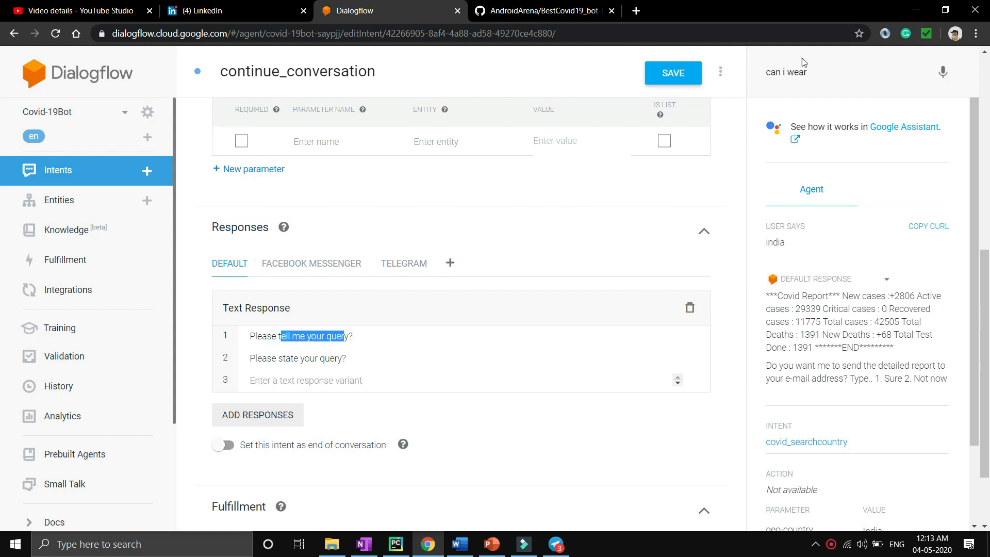
Test the agent with the message "FAQ" and highlight its reply in the test console.
left_click_drag(808, 73, 753, 80)
type("FAQ")
key("Return")
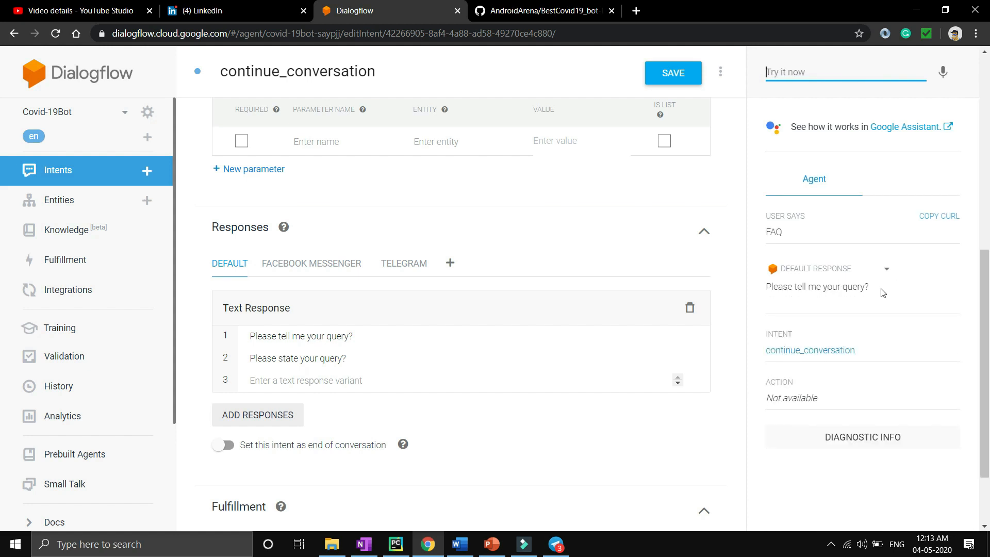
left_click_drag(885, 293, 767, 288)
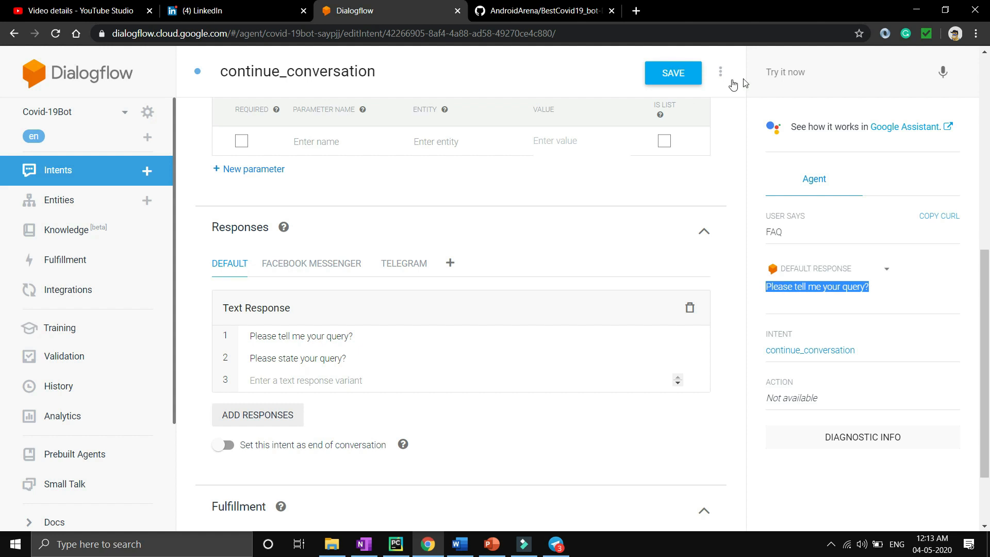
Enter "can i wear mask" as unsent test console text and look back at the continue_conversation training phrases.
left_click(800, 72)
type("car i wear mask")
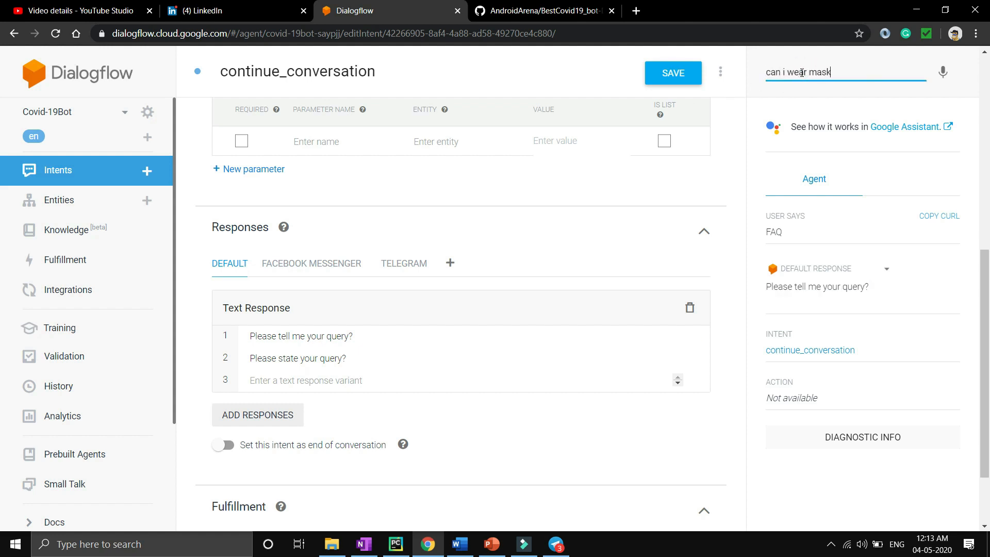
left_click_drag(835, 75, 767, 76)
scroll(436, 283, "up", 6)
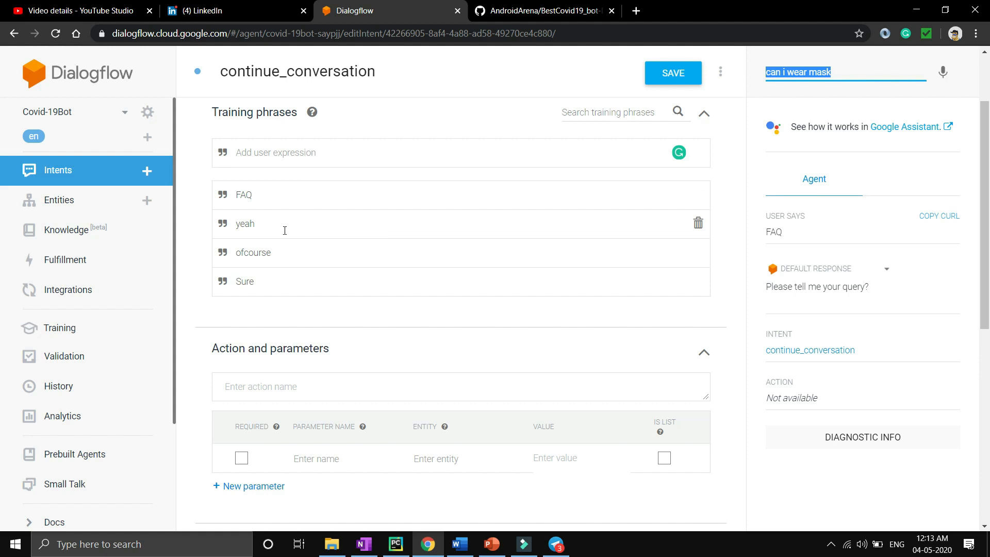
Go to the agent's knowledge bases and open the covid_faq knowledge base.
left_click(75, 233)
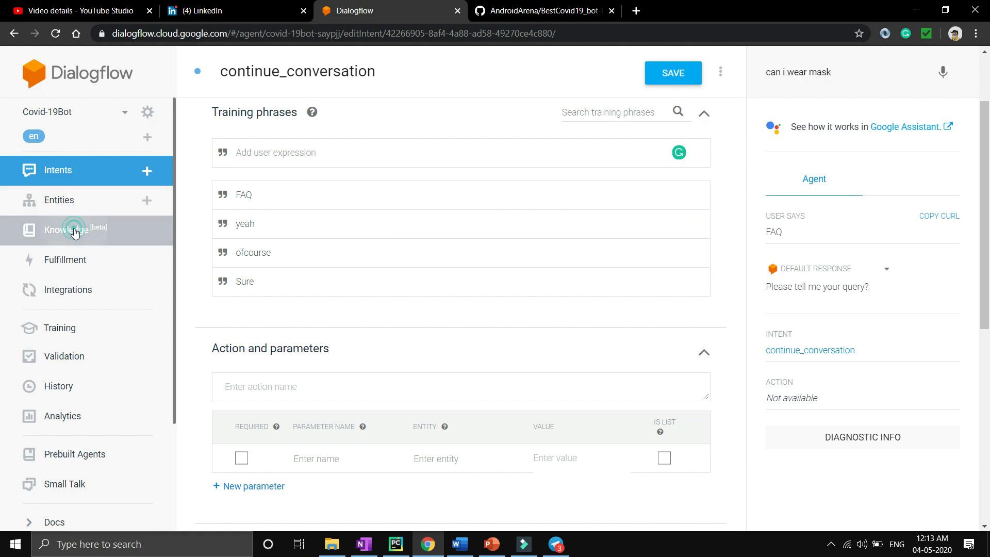
left_click(548, 121)
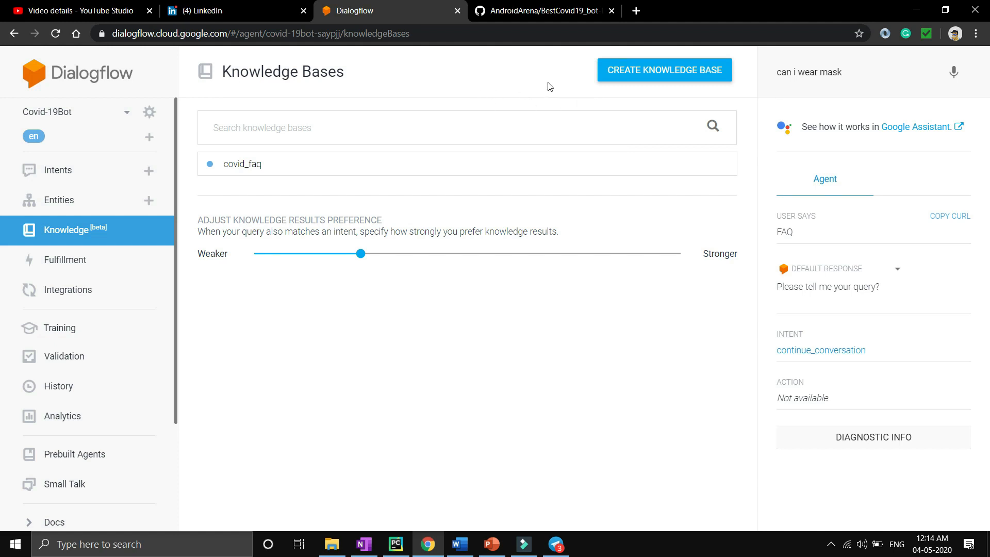
mouse_move(243, 166)
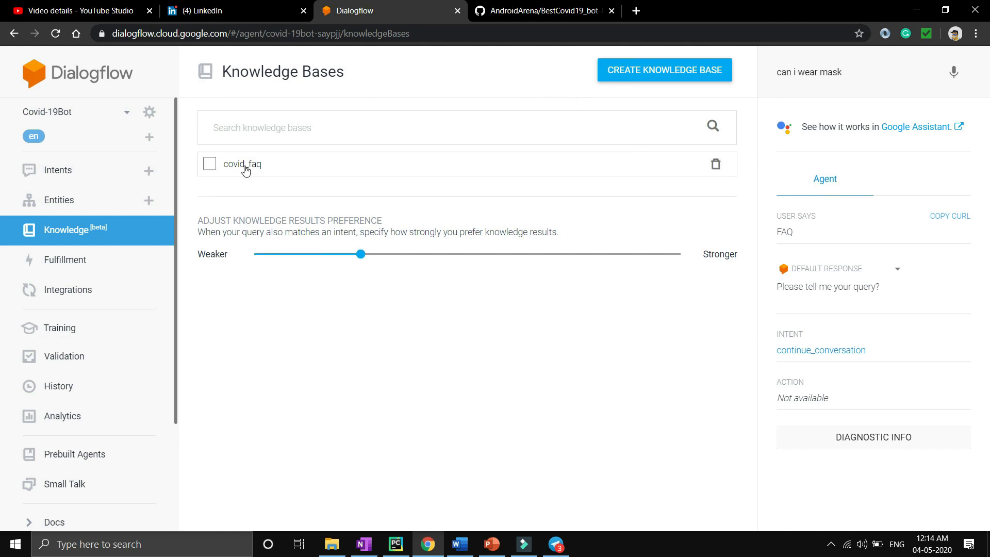
left_click(243, 164)
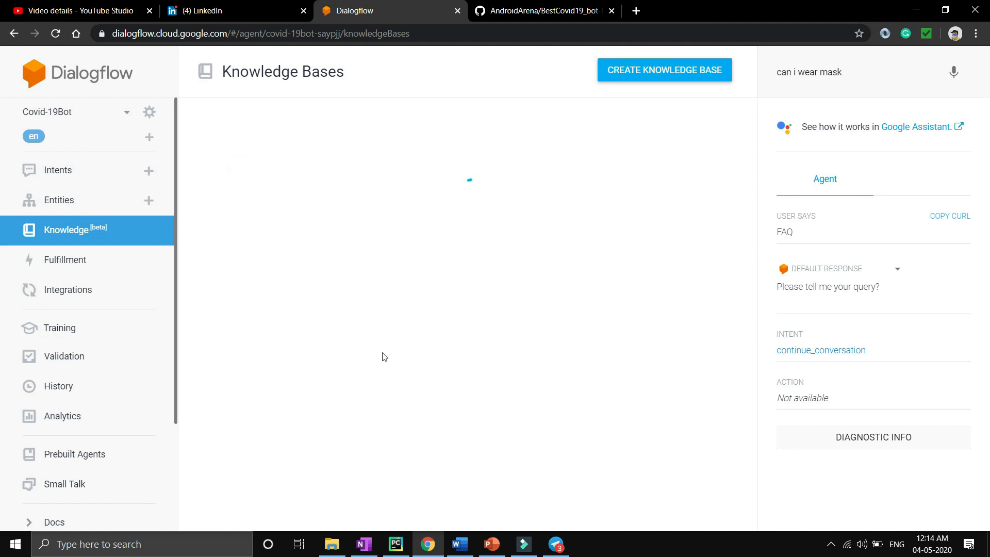
Switch to File Explorer and open the covid_FAQ file inside the project's covid_Faq folder.
left_click(332, 542)
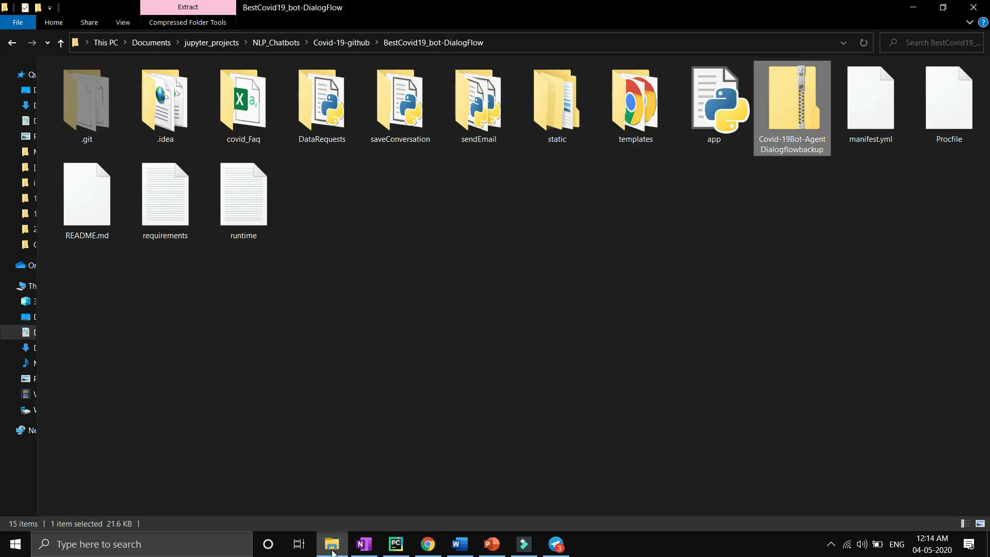
double_click(254, 138)
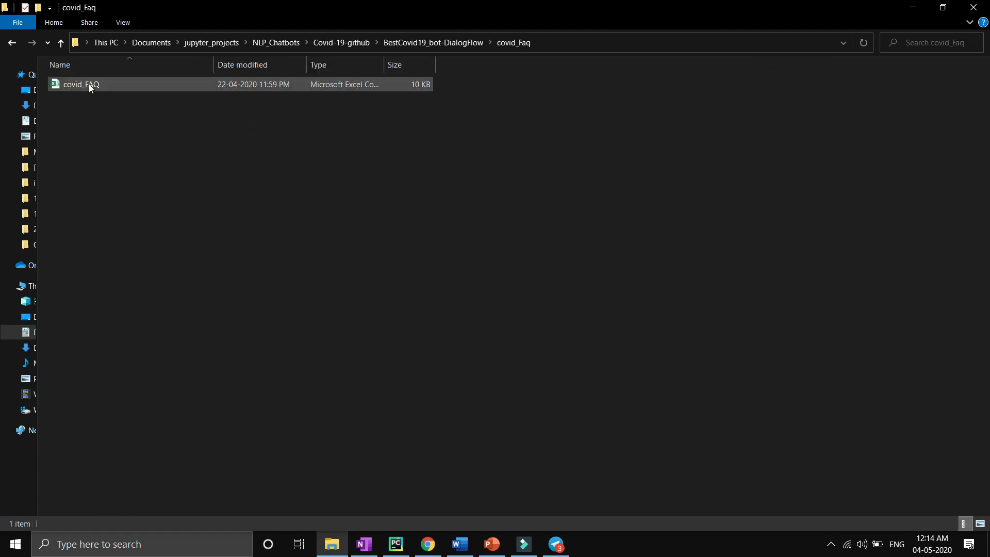
left_click(89, 85)
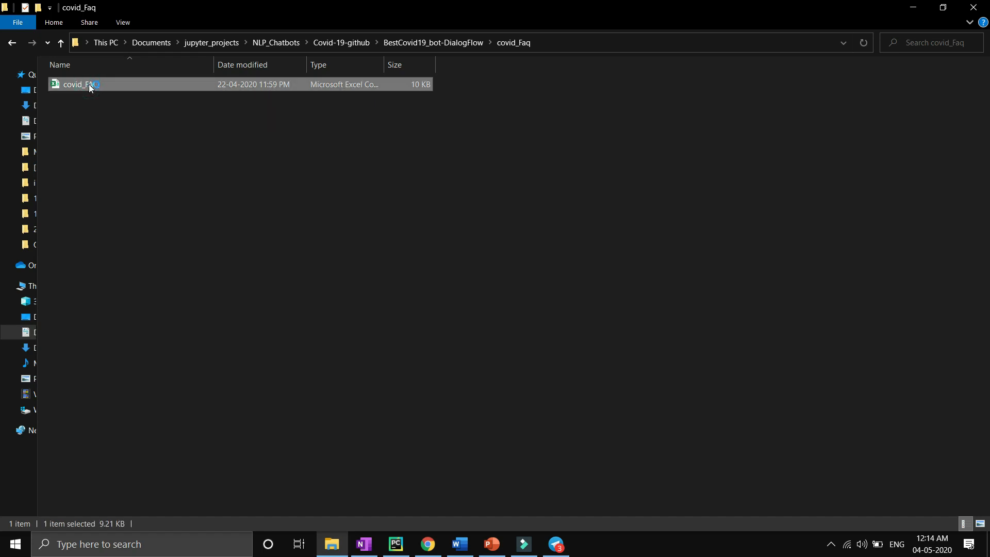
double_click(89, 85)
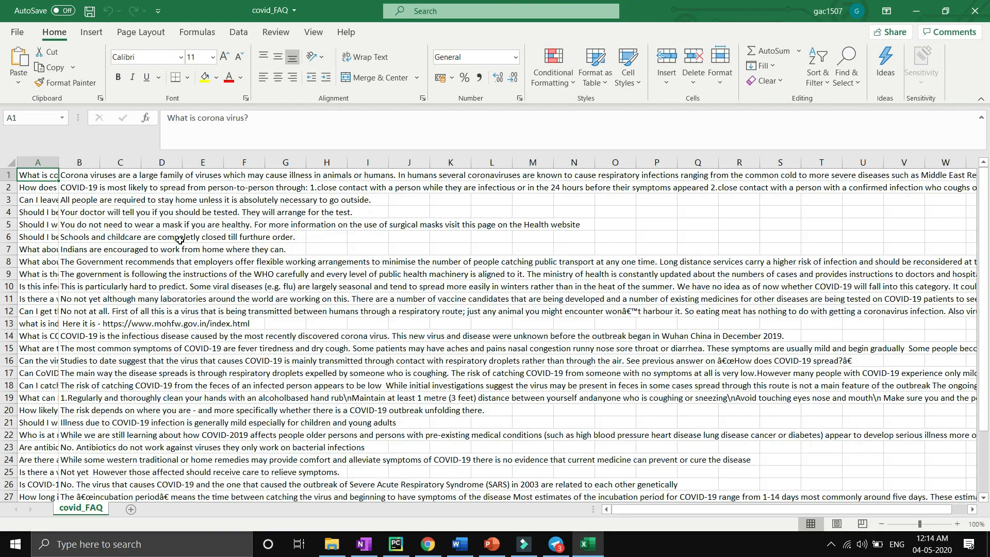
Widen column A of covid_FAQ, examine the questions and their answers in column B, and minimize the workbook.
left_click_drag(59, 164, 208, 165)
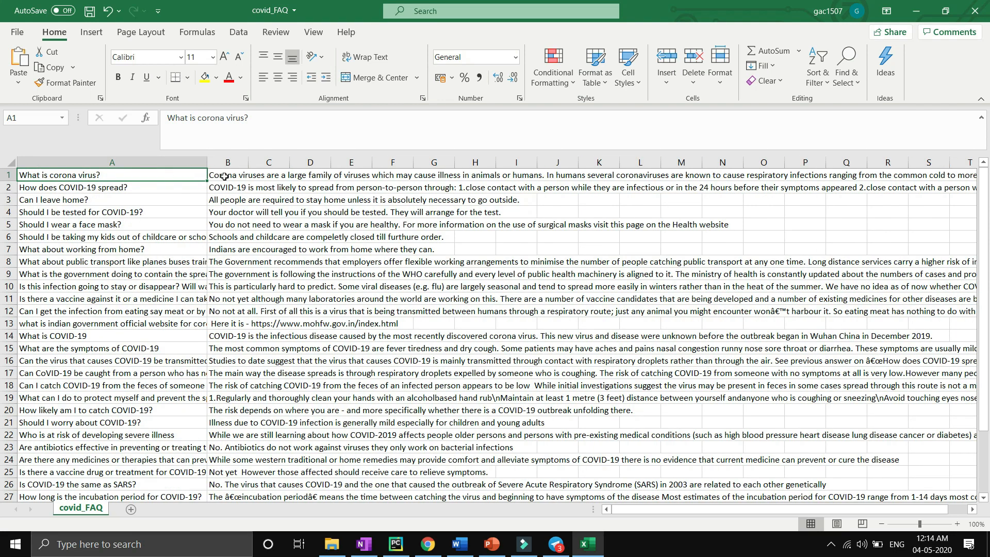
left_click(272, 177)
left_click(110, 177)
left_click(249, 171)
scroll(125, 285, "down", 2)
scroll(98, 291, "up", 2)
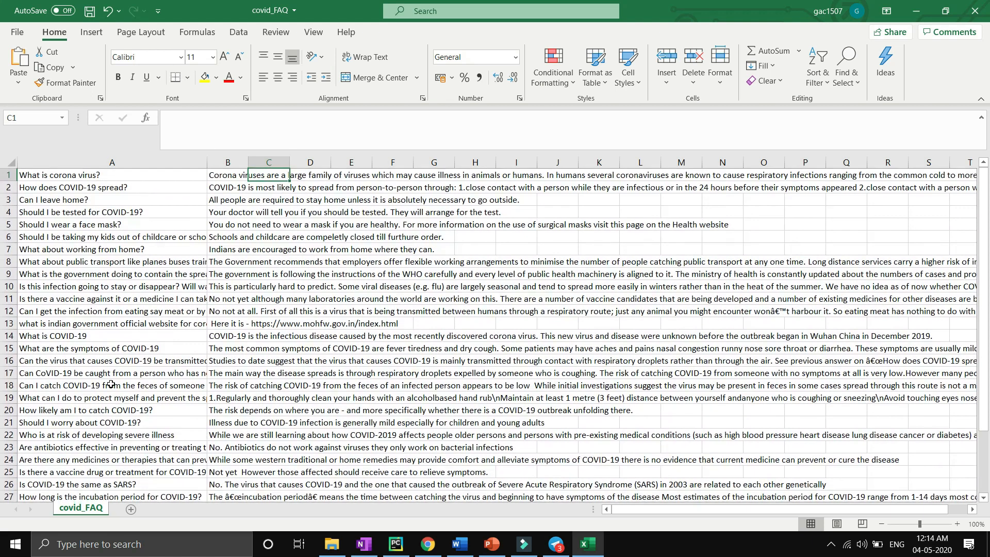
scroll(114, 435, "down", 2)
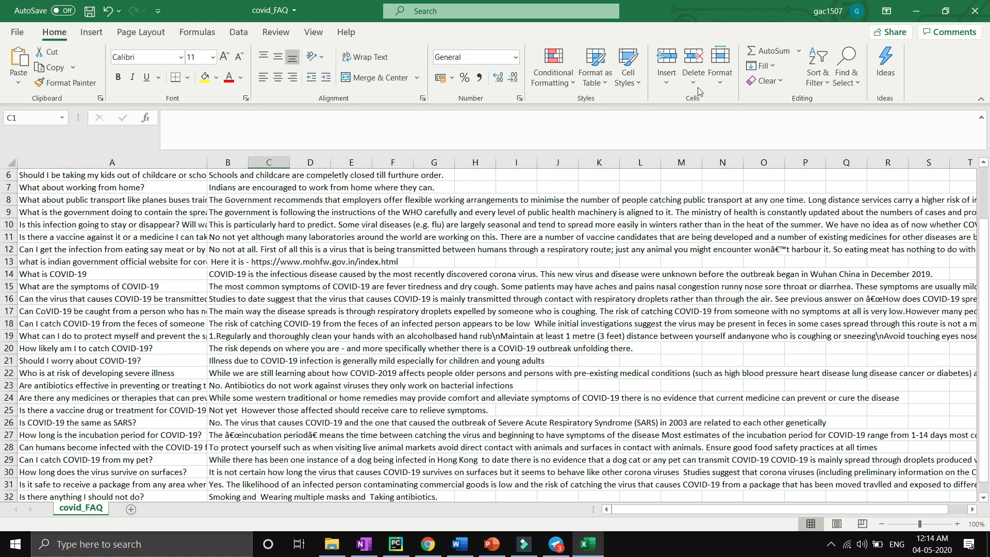
left_click(924, 16)
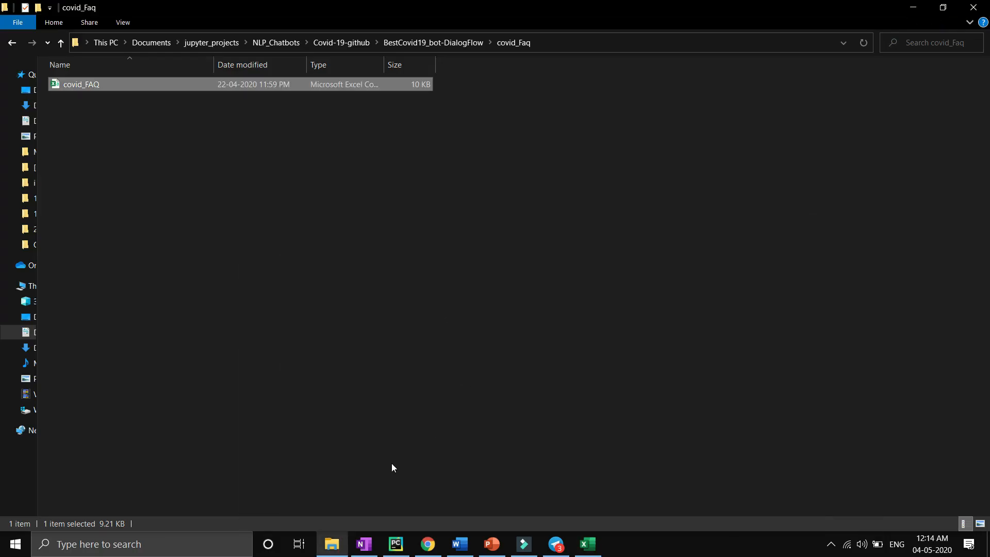
Switch back to Dialogflow and look at the covid_19FAQ document entry in the covid_faq knowledge base.
key("alt+Tab")
key("alt+Tab")
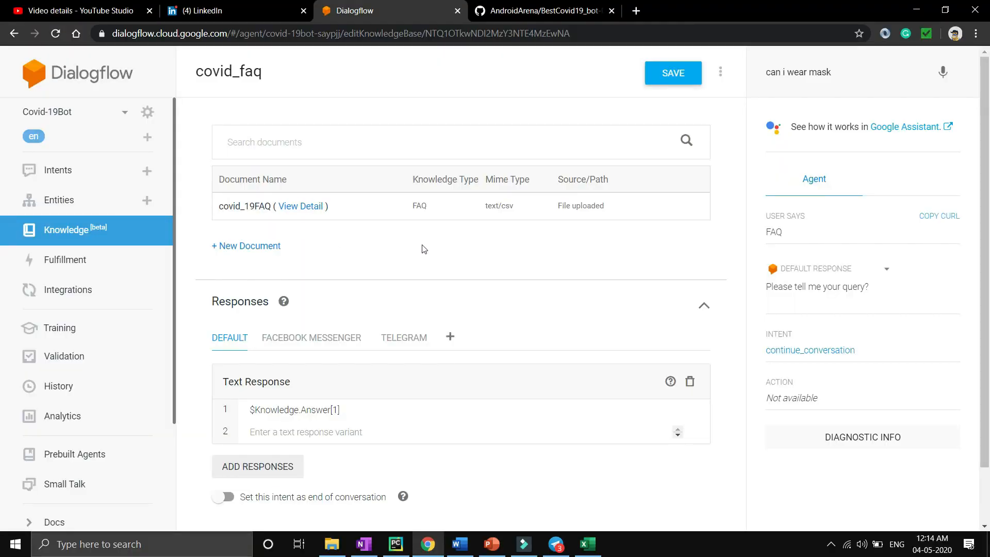
mouse_move(265, 209)
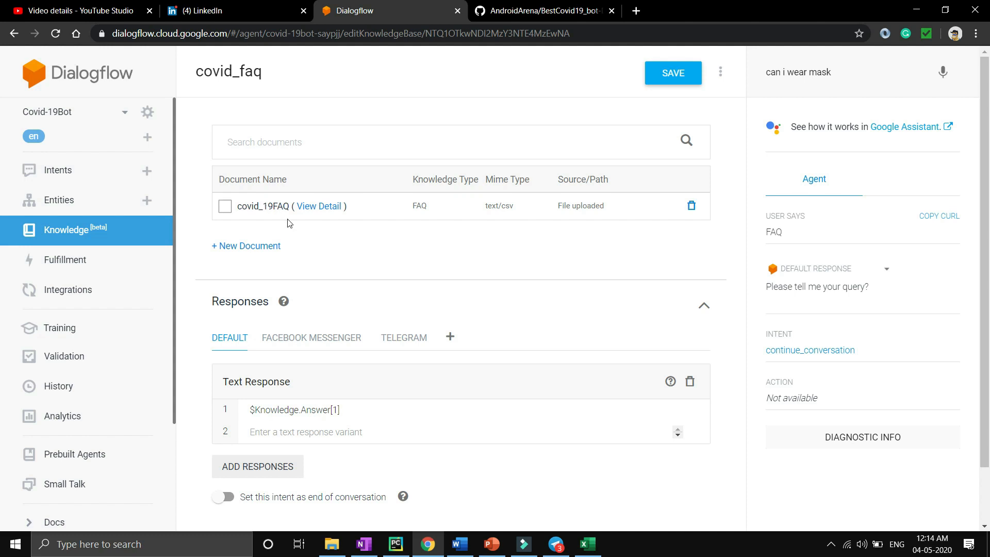
mouse_move(294, 214)
scroll(464, 180, "down", 1)
scroll(361, 206, "up", 1)
Fill in a new document named test with knowledge type FAQ, mime type text/csv and computer upload as source, but close it without creating it.
left_click(252, 237)
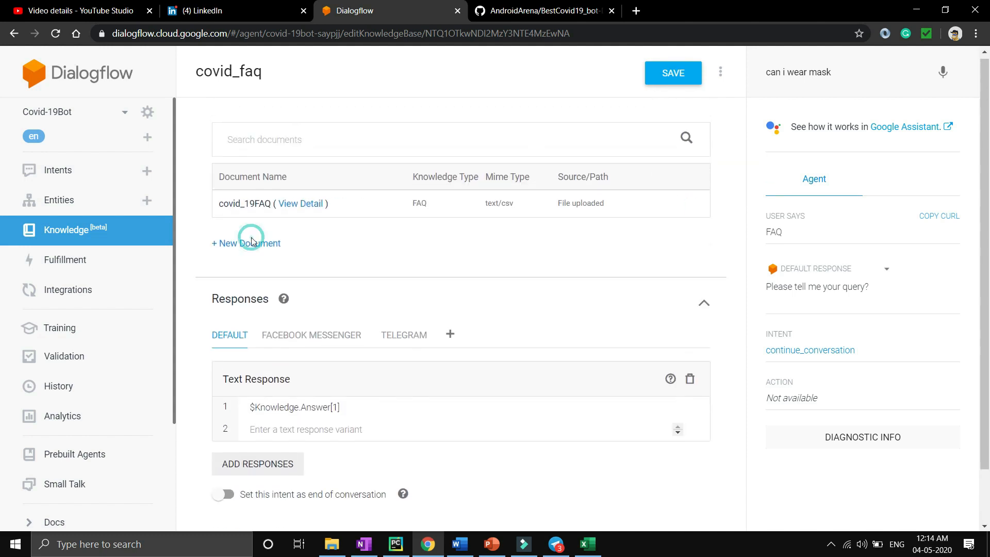
left_click(298, 158)
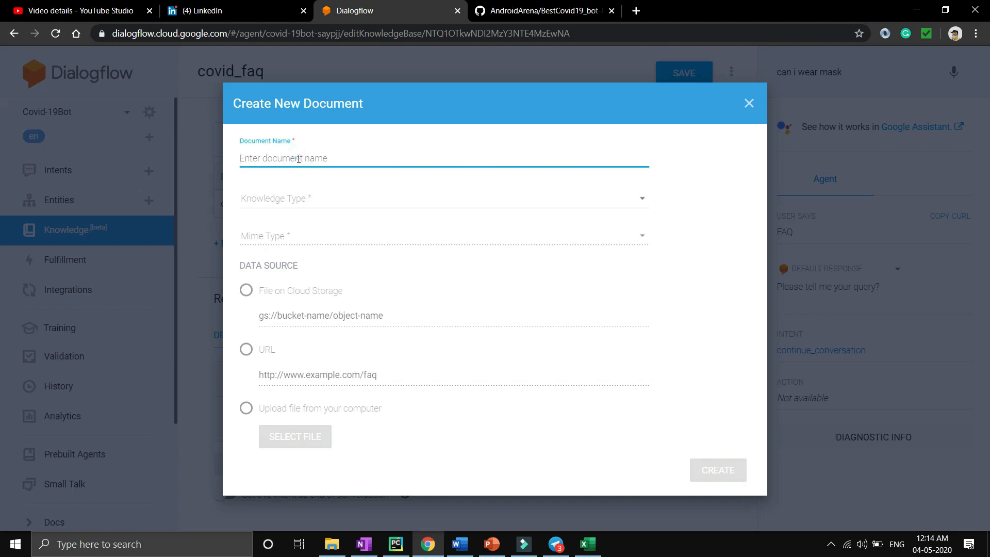
type("test")
left_click(284, 198)
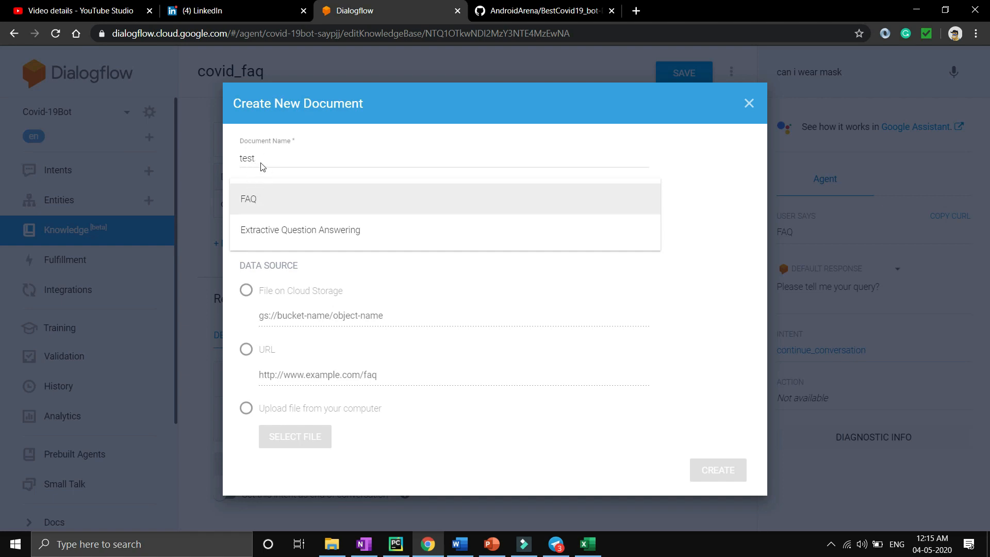
left_click(259, 209)
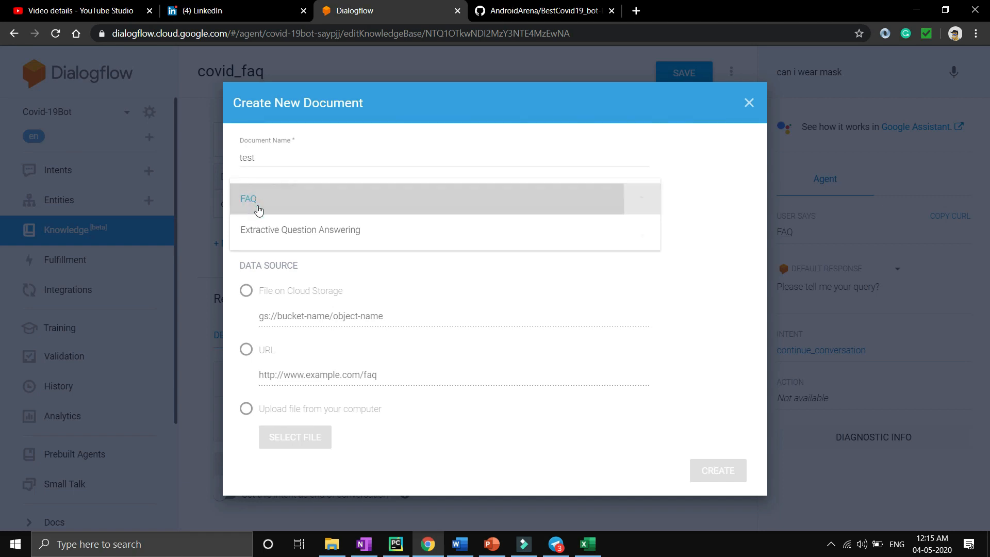
left_click(272, 235)
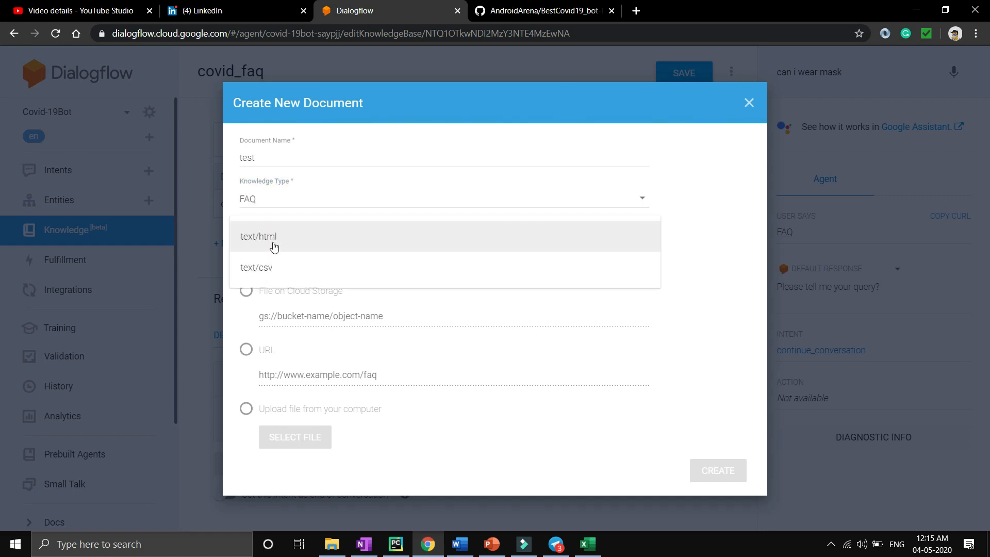
left_click(280, 277)
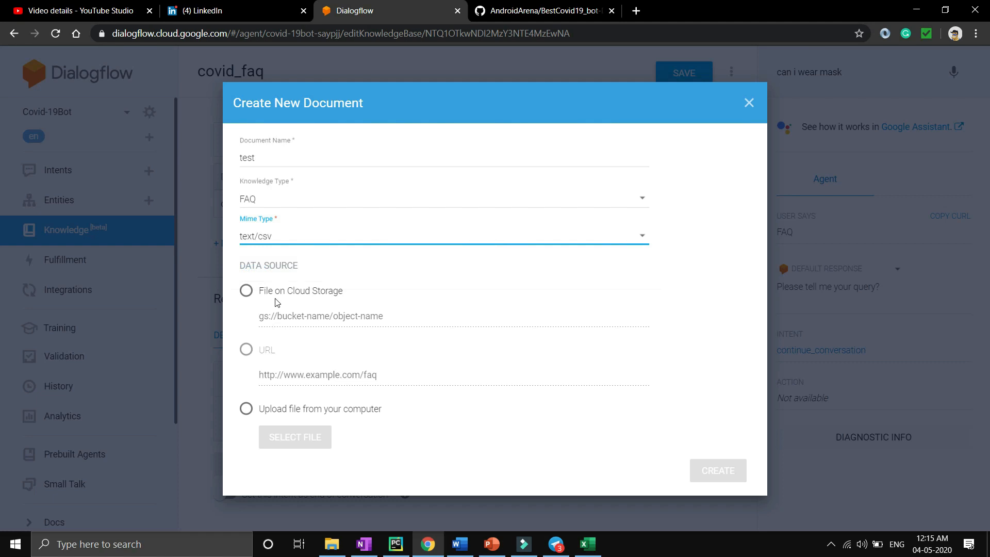
left_click(246, 409)
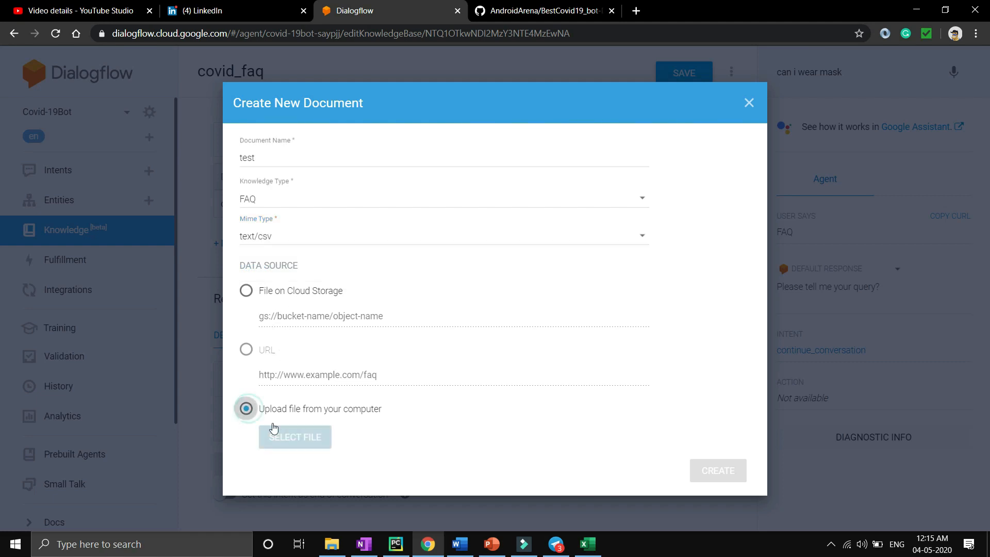
left_click(294, 439)
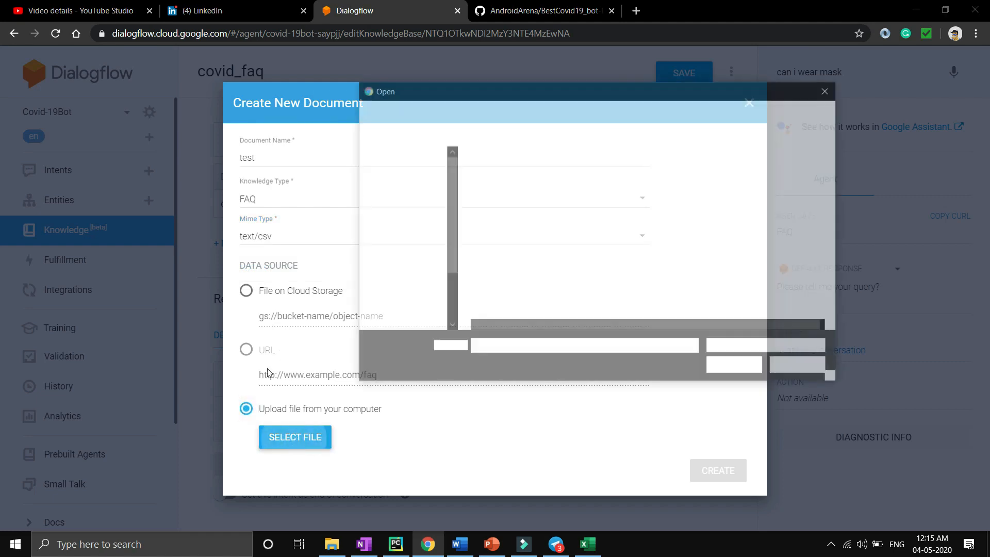
key("Escape")
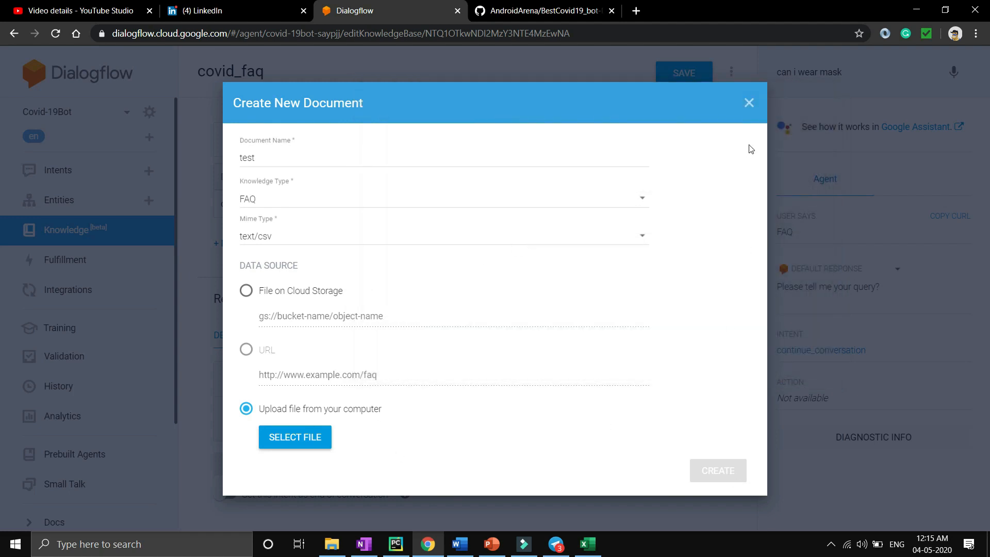
left_click(749, 105)
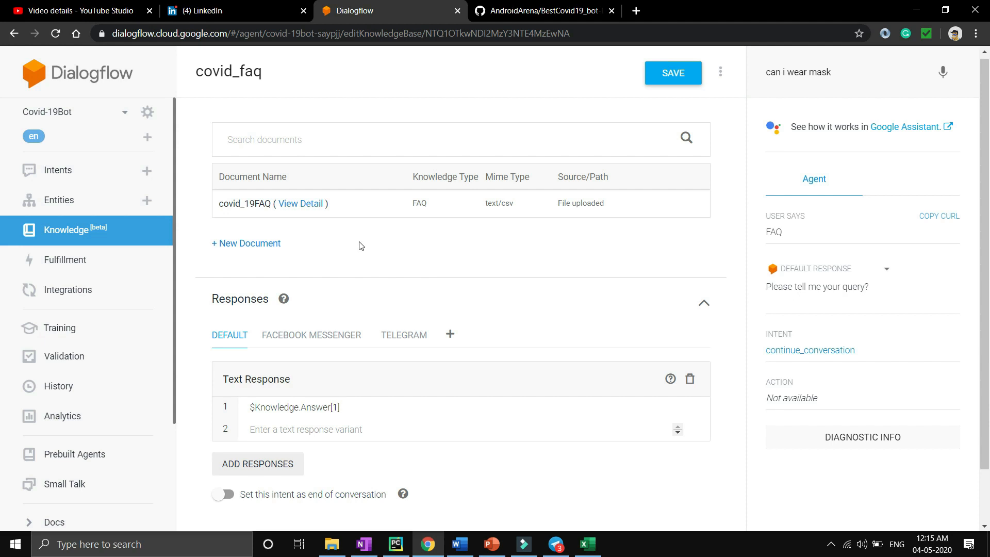
Examine the covid_faq knowledge base's response types, highlight the $Knowledge.Answer[1] text response, and save the knowledge base.
mouse_move(232, 205)
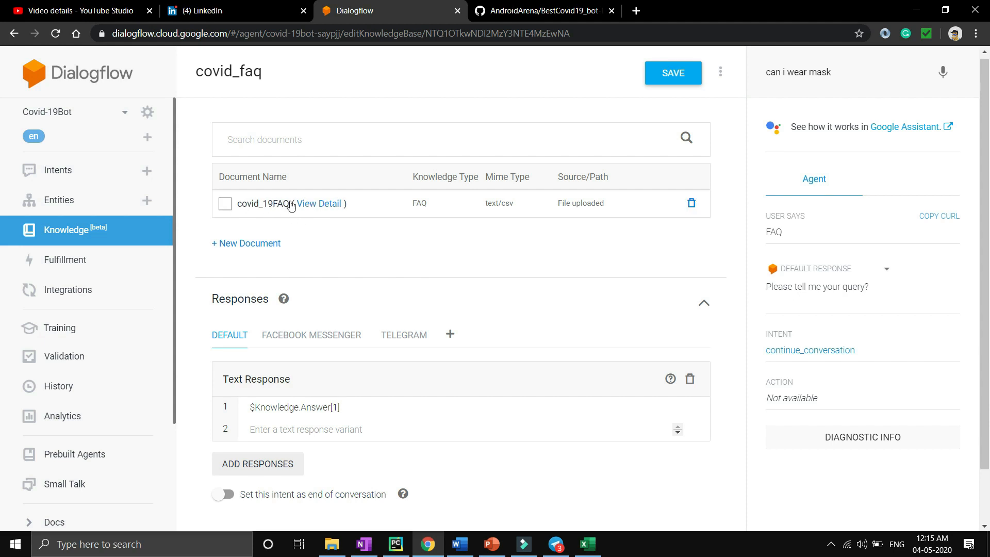
scroll(352, 355, "down", 2)
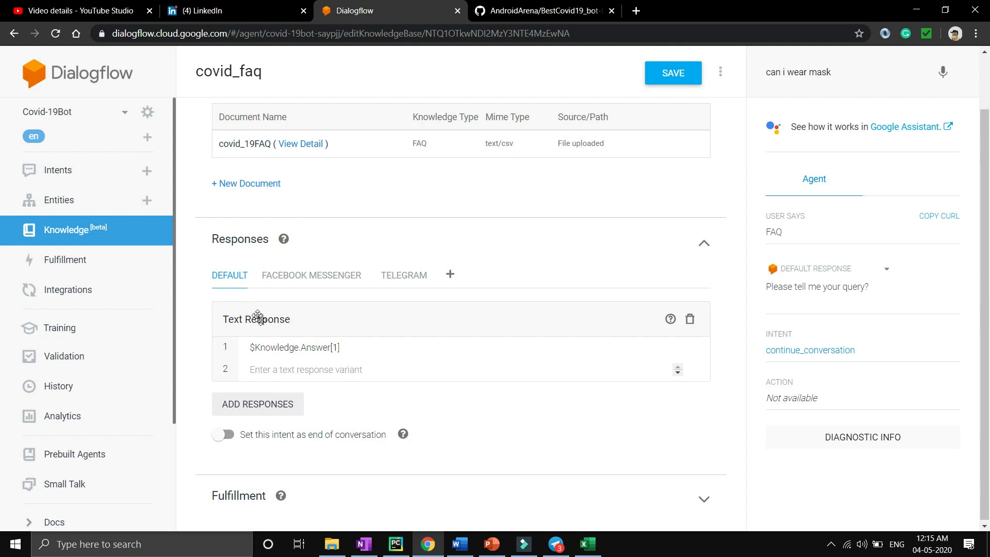
left_click(270, 410)
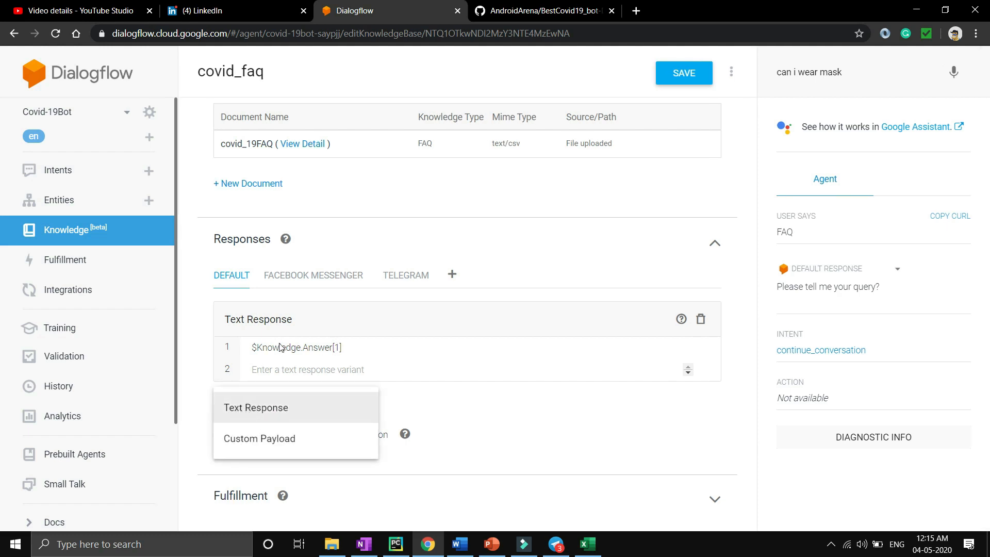
left_click(319, 317)
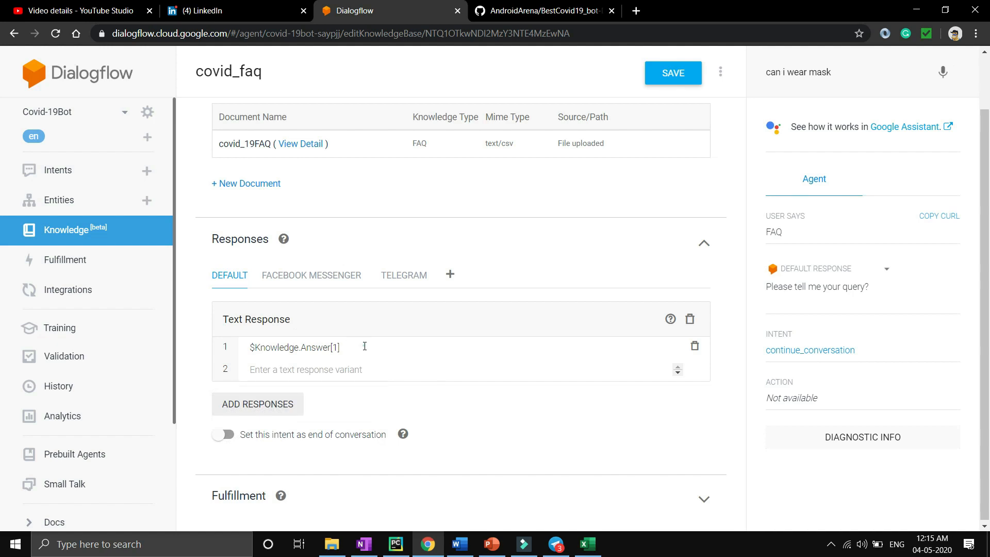
left_click_drag(364, 346, 252, 347)
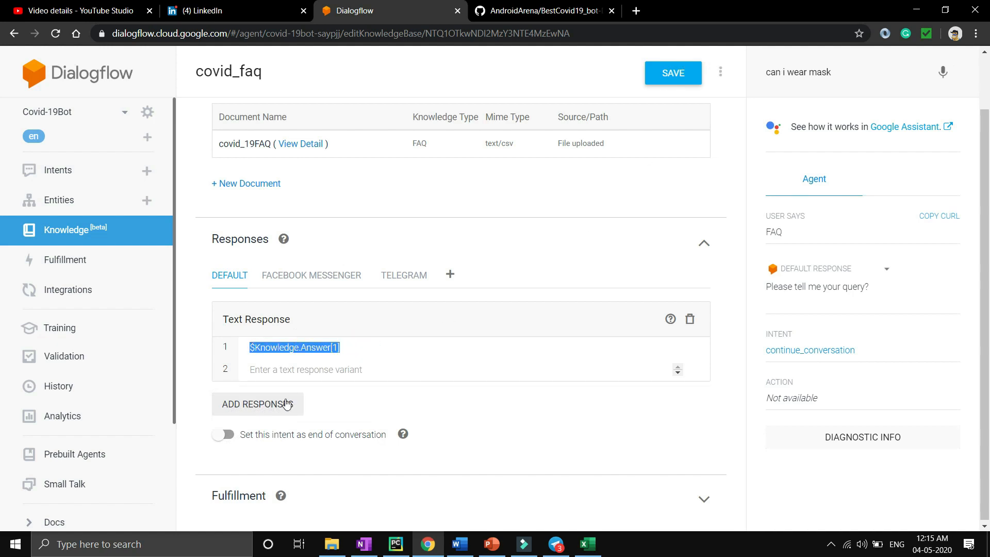
left_click(663, 69)
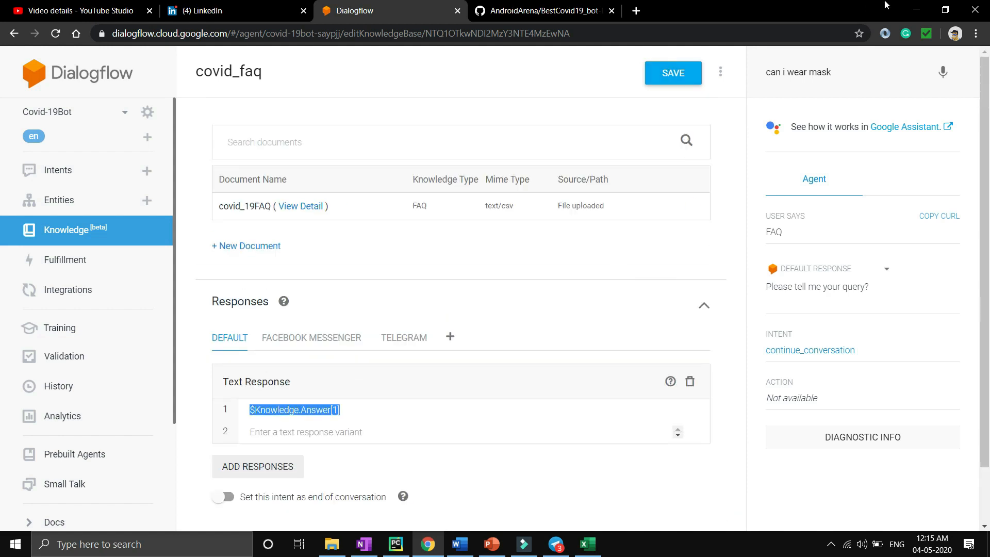
Test the agent with the message "can i wear mask" and highlight its answer in the test console.
left_click(856, 79)
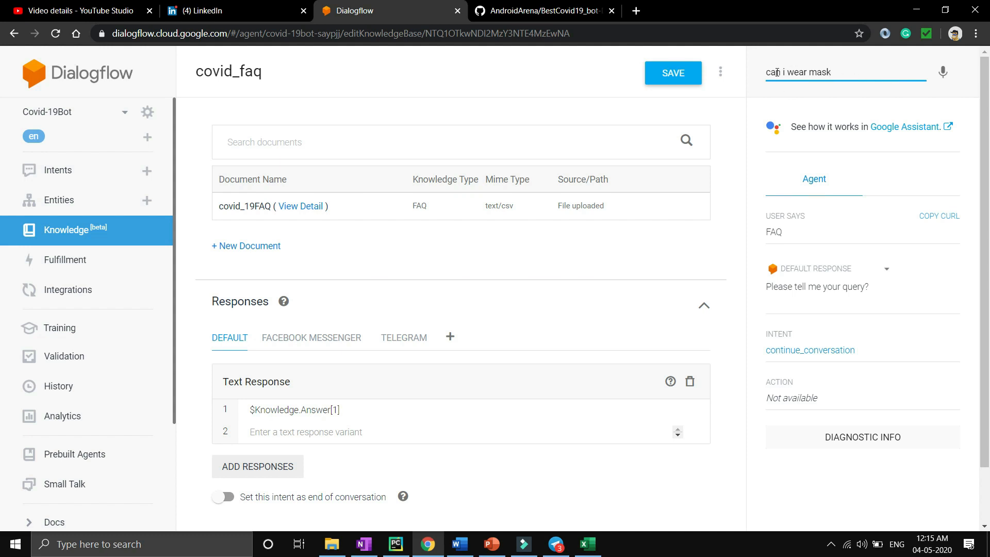
key("Return")
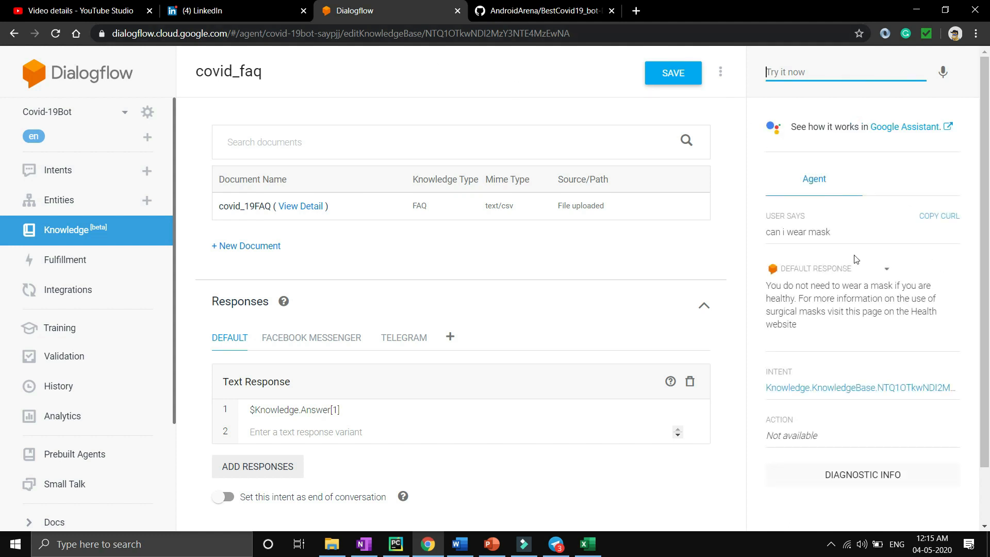
left_click_drag(770, 289, 824, 331)
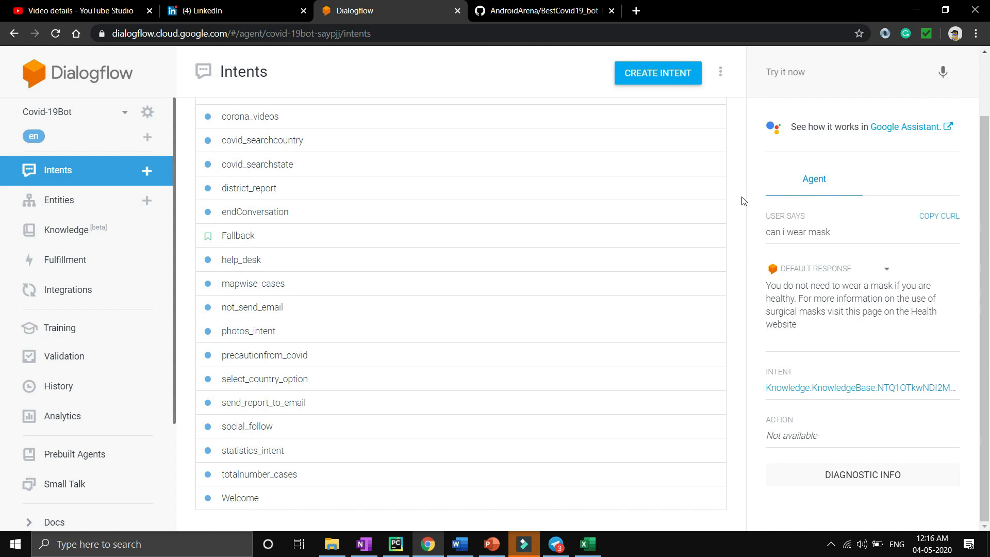
Test the agent with the message "india" and highlight its question about e-mailing the detailed report.
left_click(814, 80)
type("india")
key("Return")
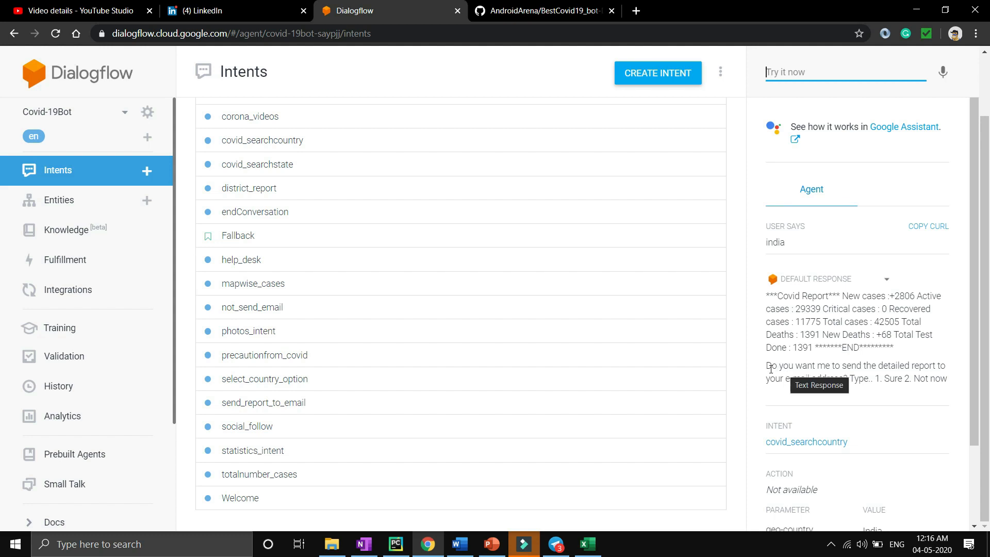
left_click_drag(768, 368, 932, 377)
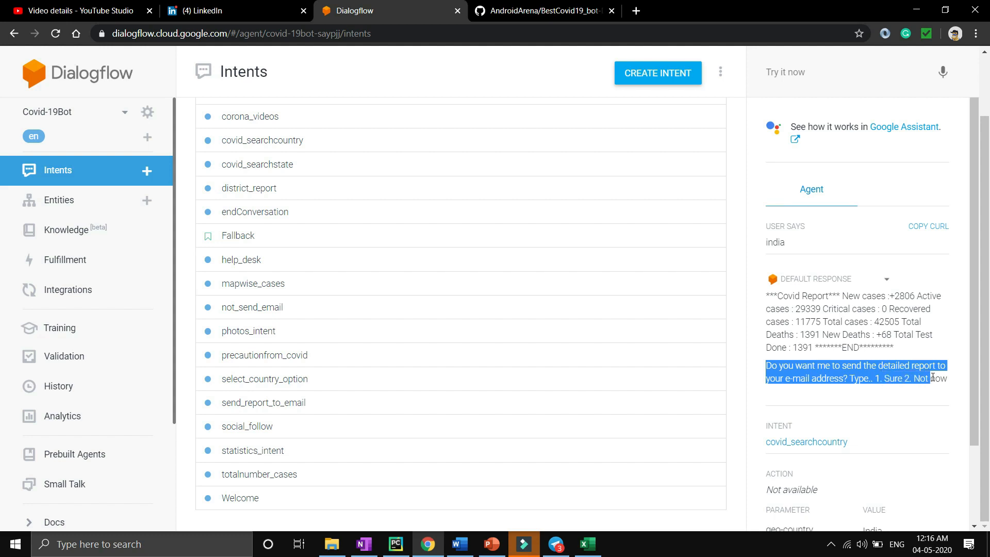
Reply "sure" in the test console, highlight the agent's prompt for a name, and open the send_report_to_email intent.
left_click(787, 77)
type("sure")
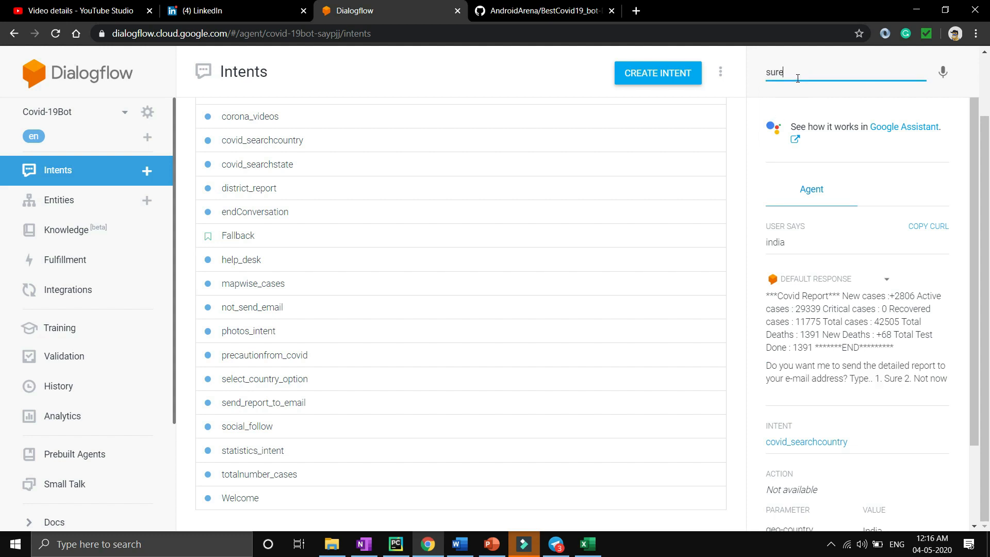
key("Return")
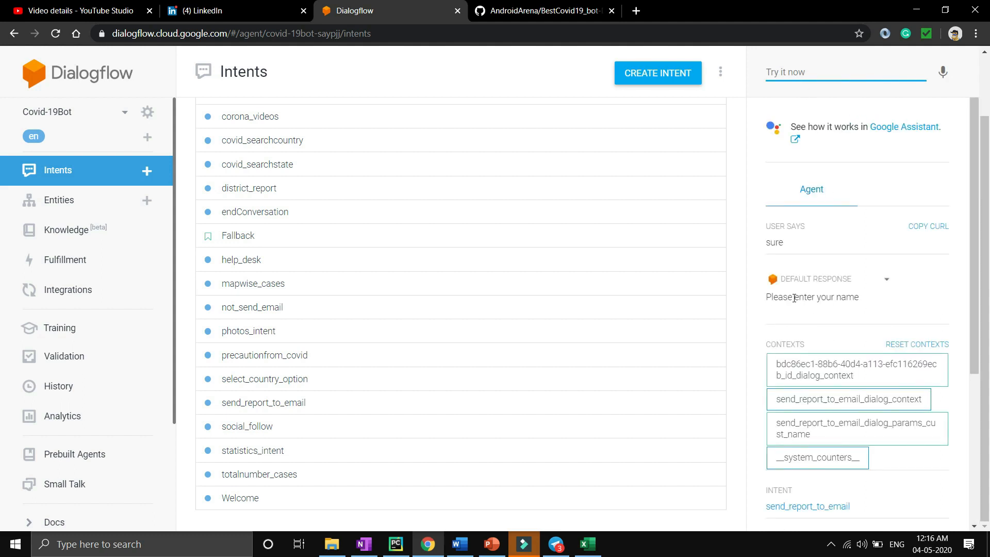
left_click_drag(767, 297, 858, 300)
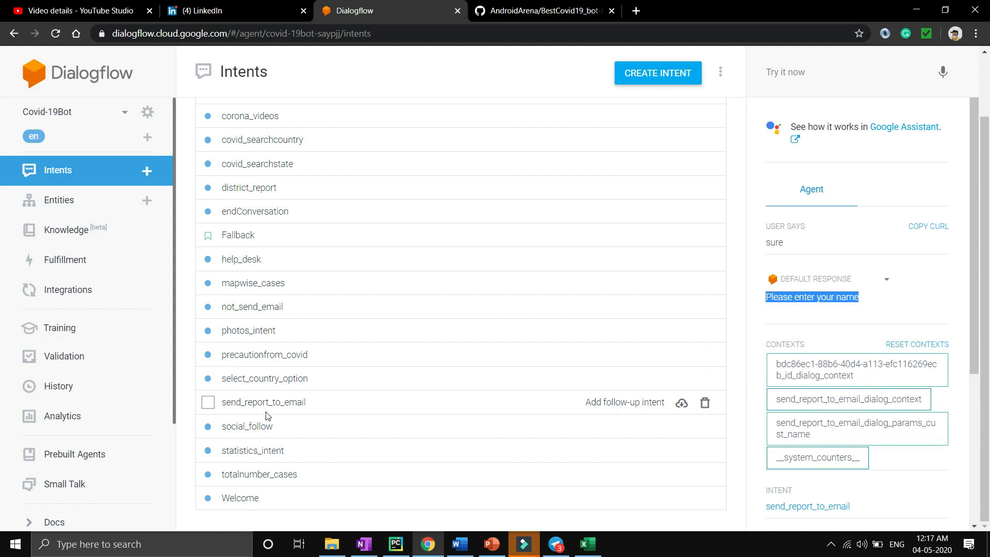
left_click(285, 404)
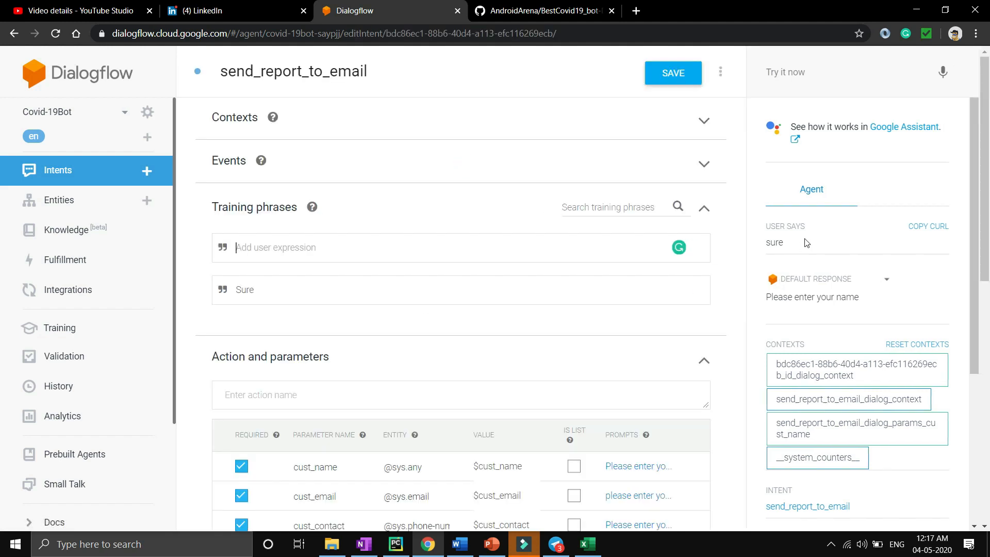
Highlight the "Sure" training phrase and the Action and parameters heading of the send_report_to_email intent.
double_click(272, 287)
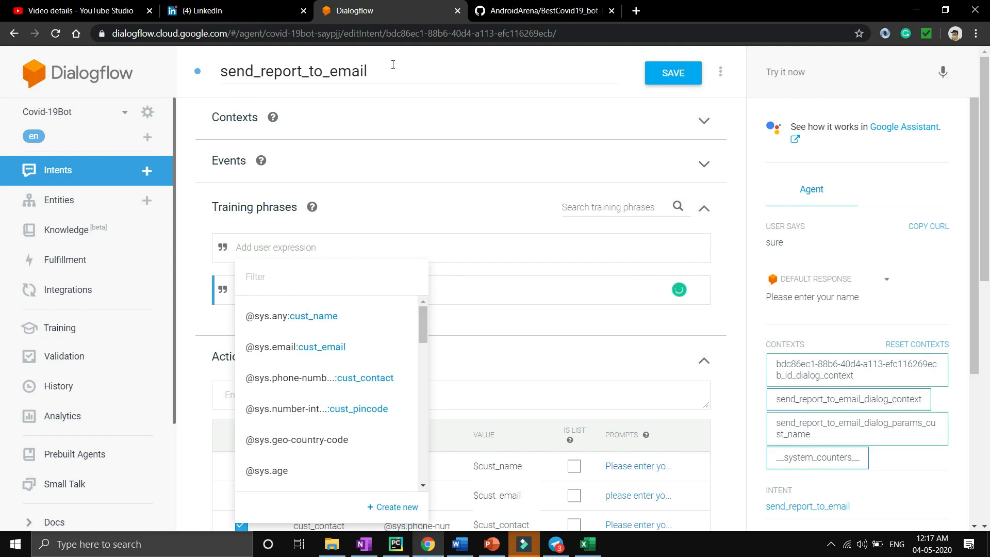
left_click(384, 89)
scroll(358, 336, "down", 3)
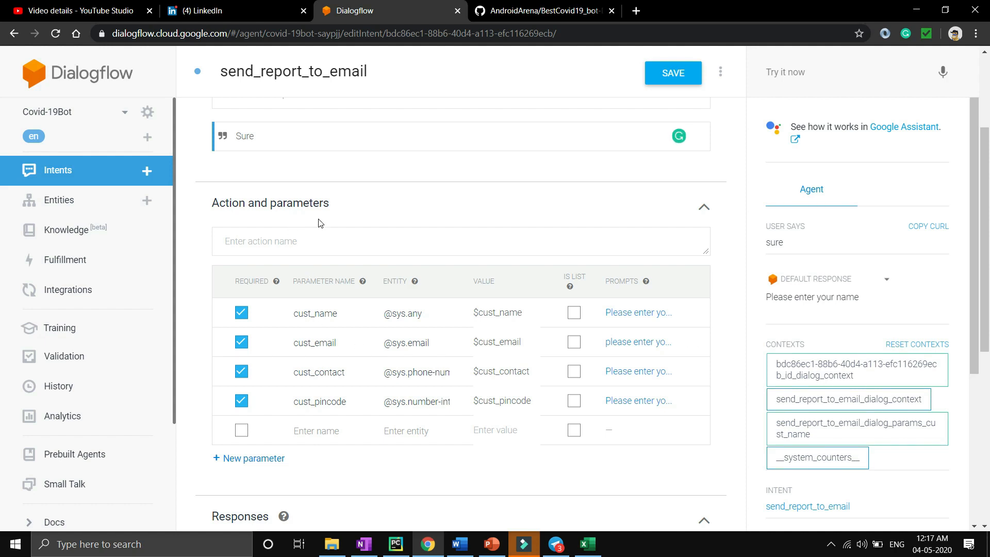
left_click_drag(333, 203, 219, 204)
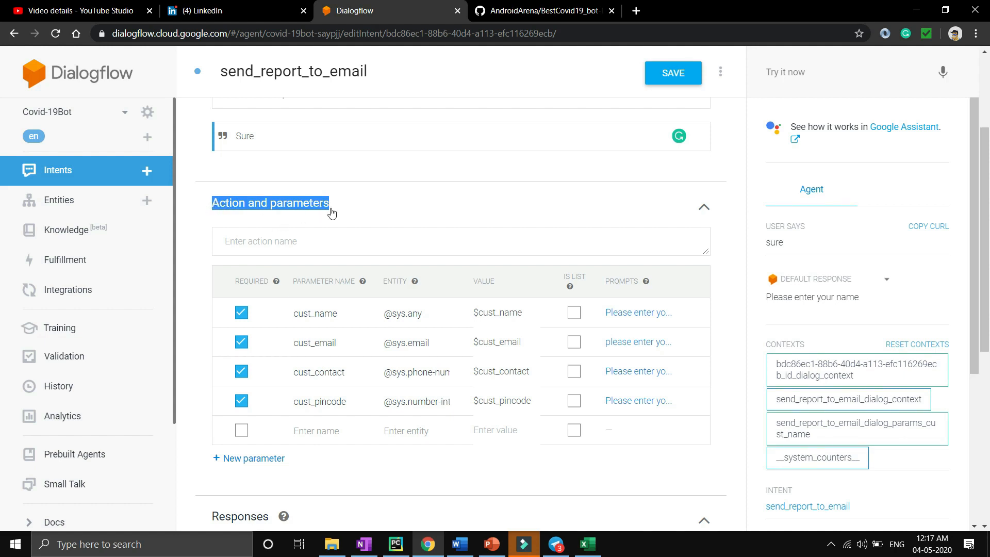
left_click(312, 215)
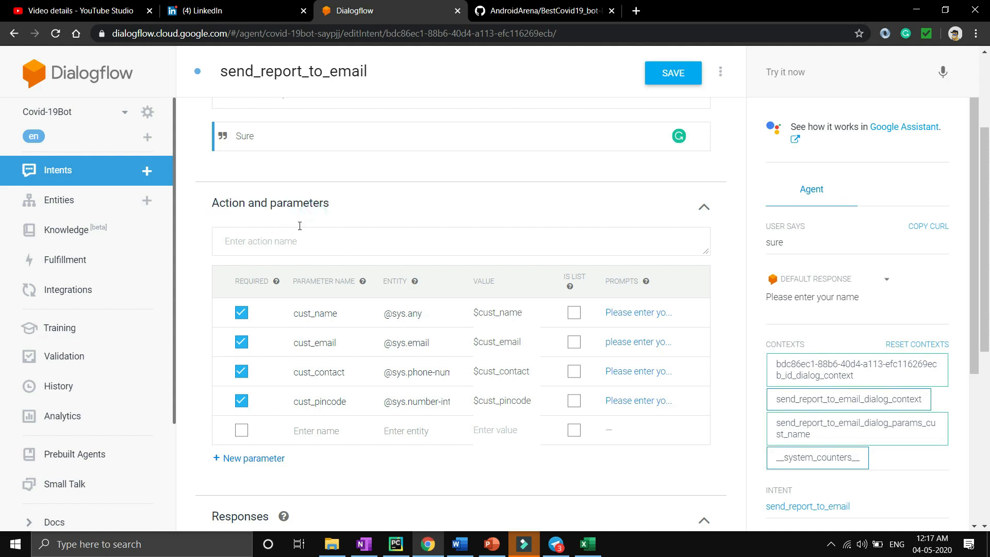
Highlight the cust_name parameter, open its prompts, highlight the "Please enter your name" prompt, and close the prompts.
left_click_drag(338, 316, 293, 316)
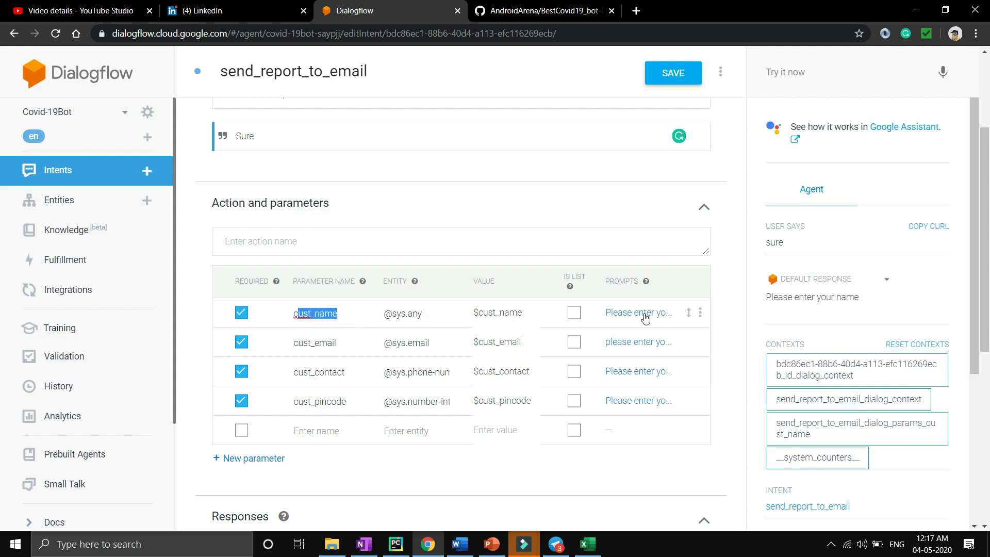
left_click(645, 316)
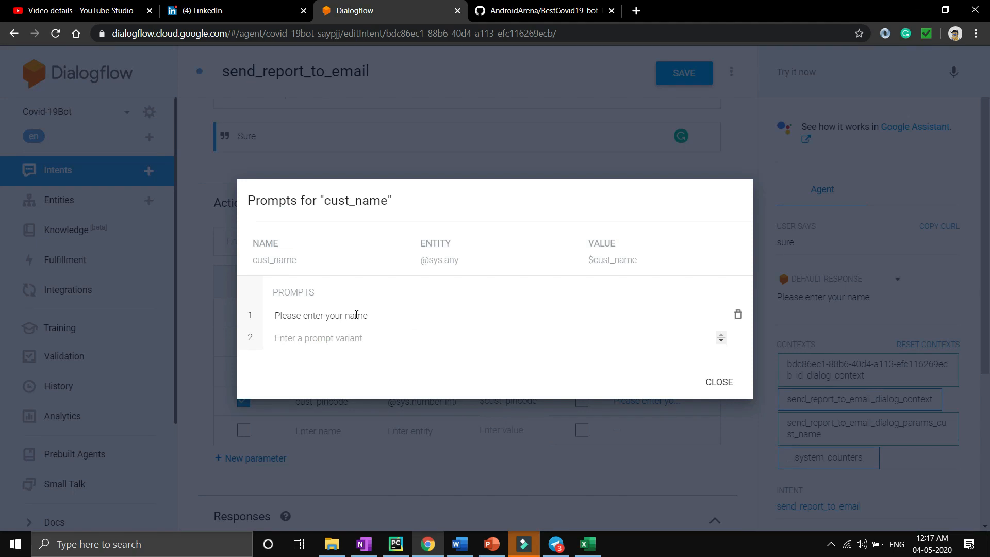
left_click_drag(369, 314, 275, 318)
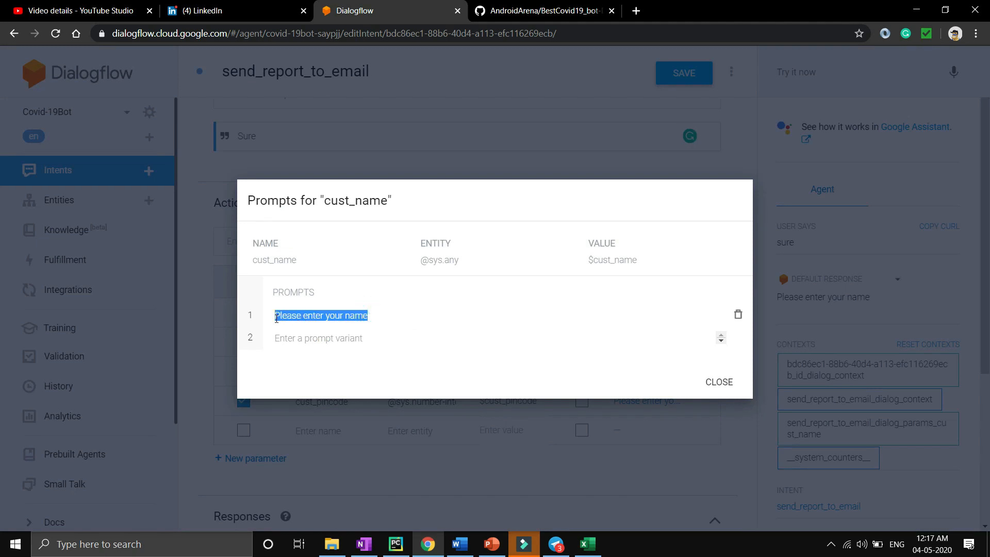
type("`")
key("Escape")
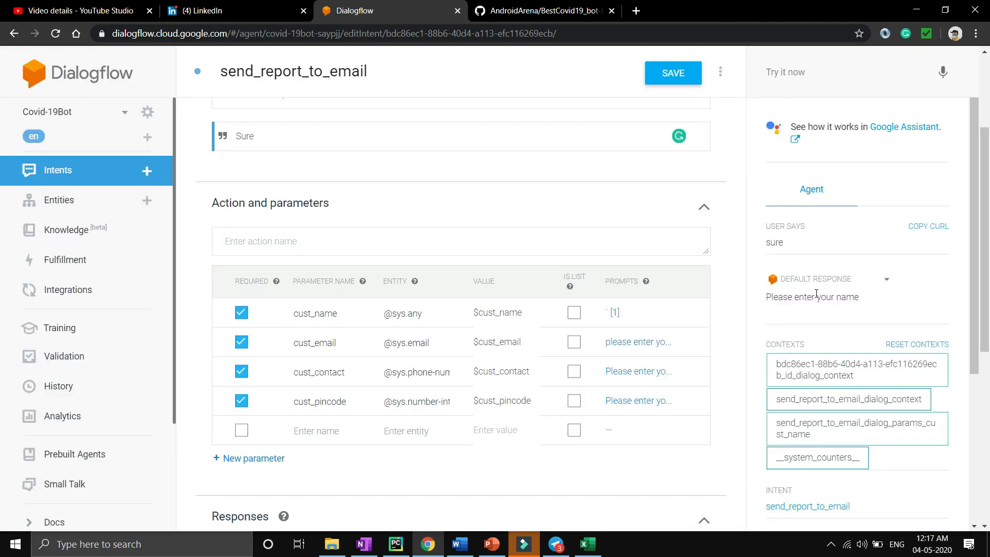
Reply to the agent with the customer's name in the test console and highlight its request for an email address.
left_click(817, 77)
type("Dinesh")
key("Return")
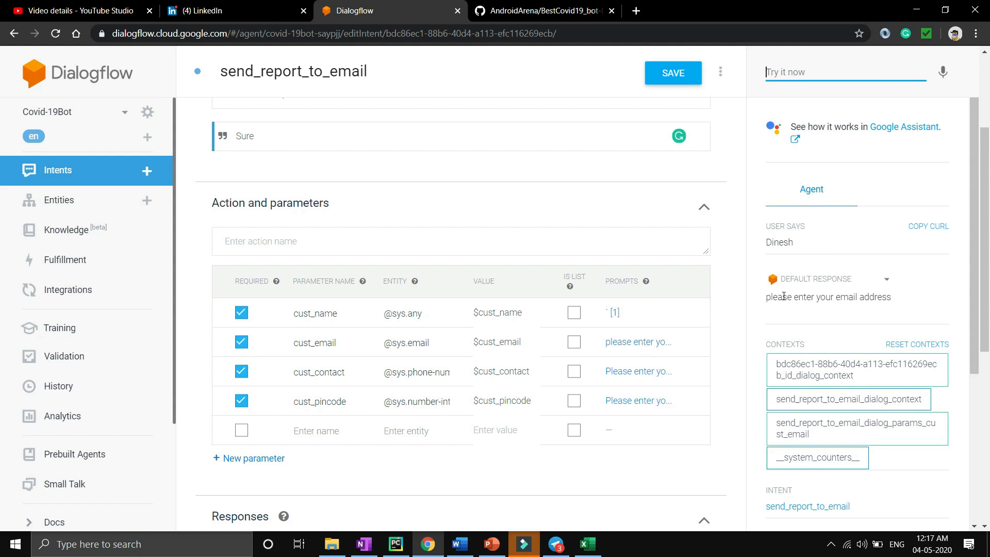
left_click_drag(783, 297, 869, 298)
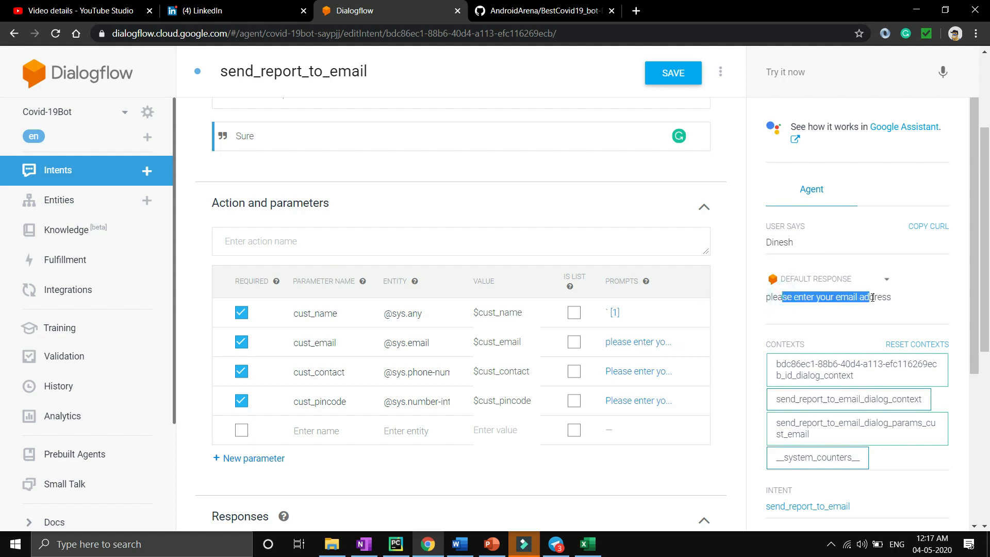
View the prompts of the cust_email parameter and highlight the intent's default text response.
left_click(652, 350)
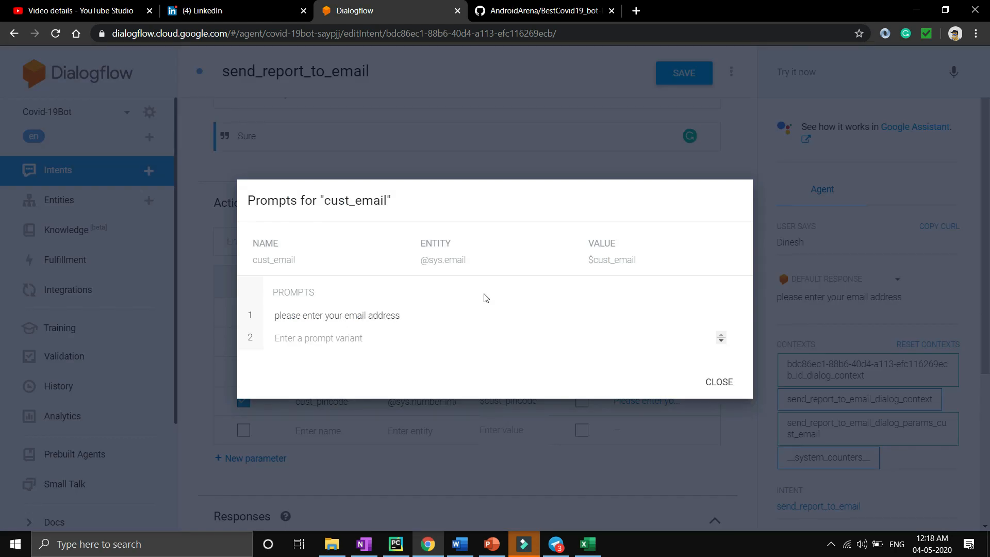
left_click(714, 381)
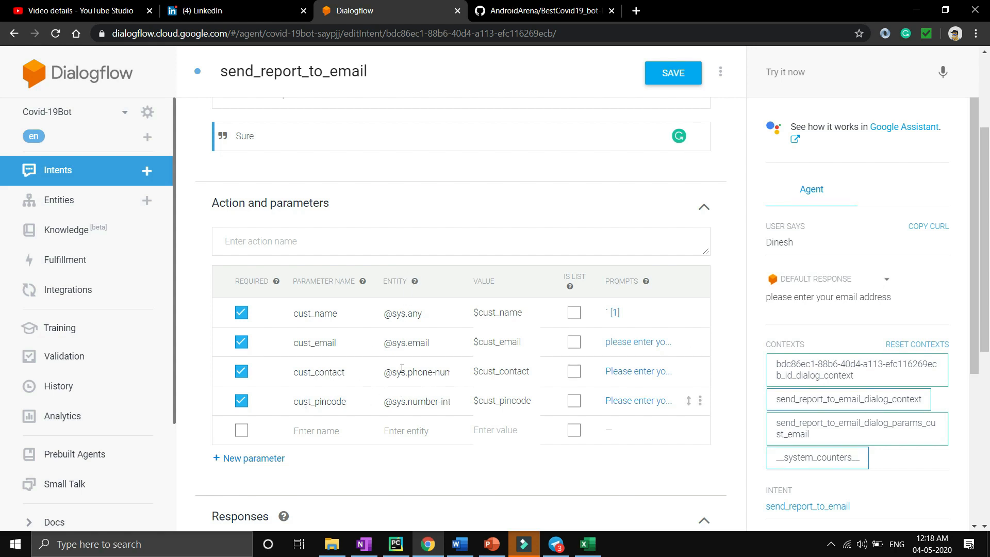
scroll(409, 449, "down", 3)
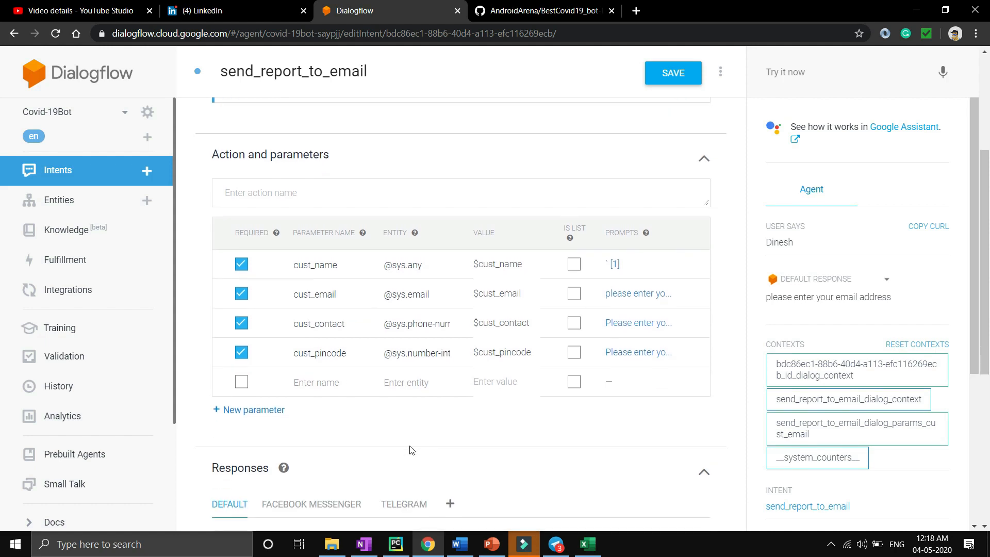
scroll(410, 450, "down", 1)
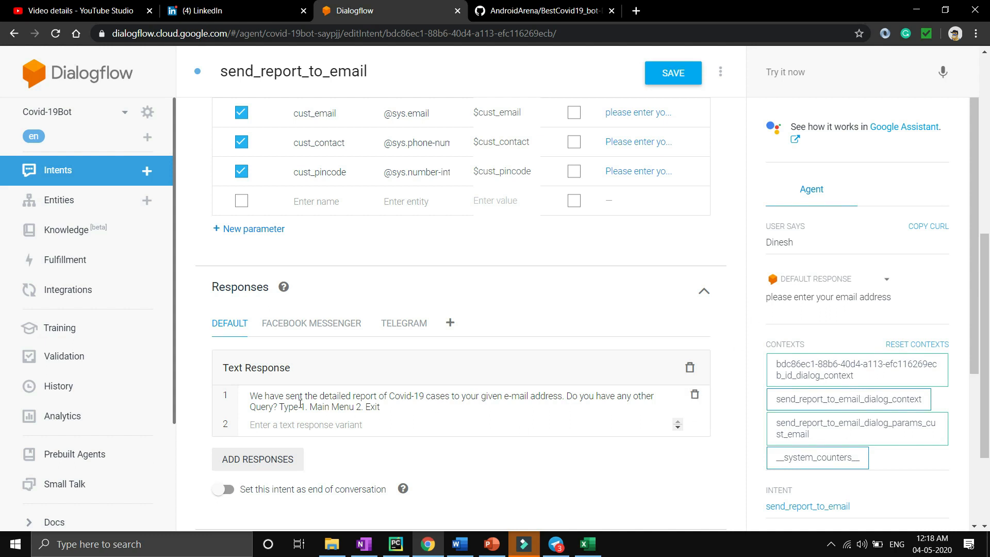
left_click_drag(394, 407, 223, 402)
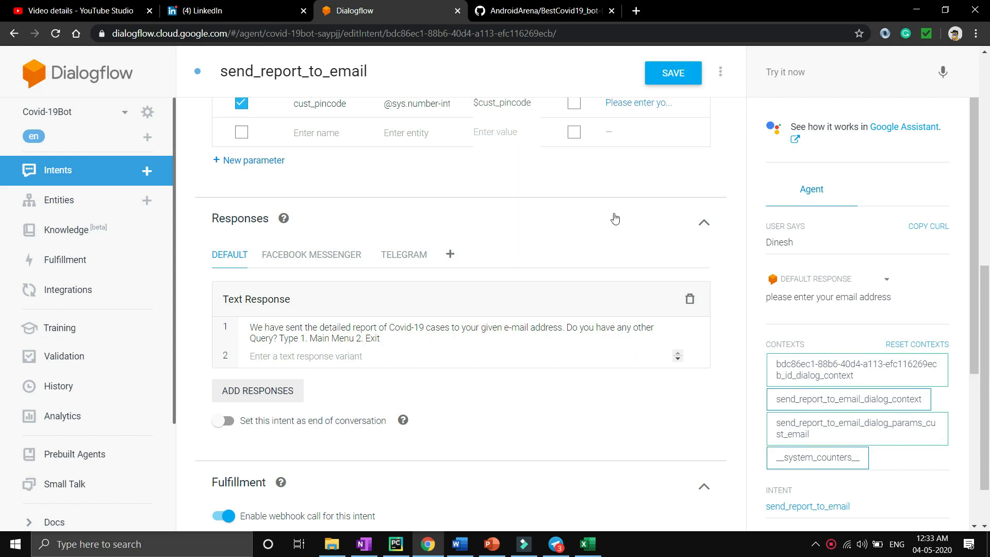
Review the intent's parameters again and highlight its text response, including the Main Menu and Exit options.
scroll(613, 215, "up", 3)
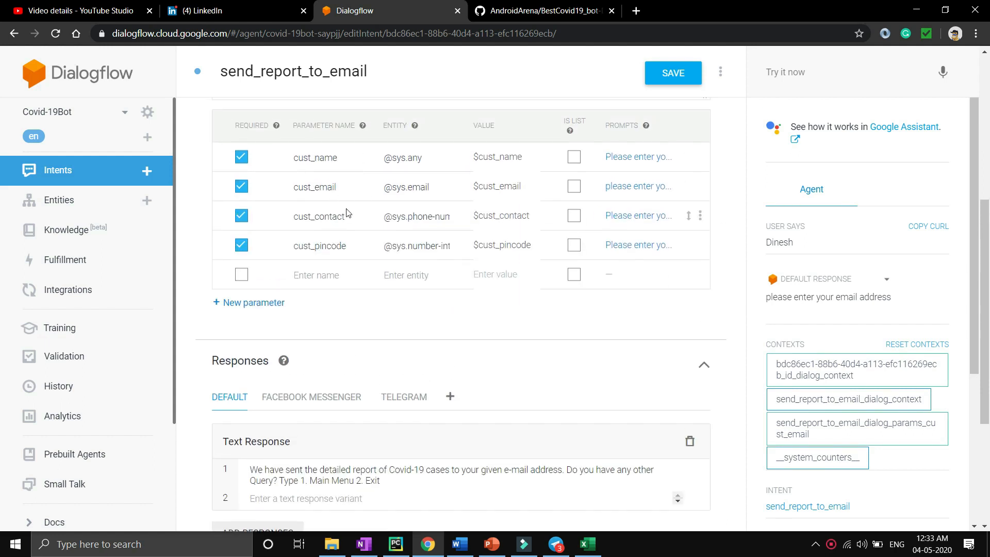
scroll(388, 352, "down", 2)
scroll(388, 353, "down", 1)
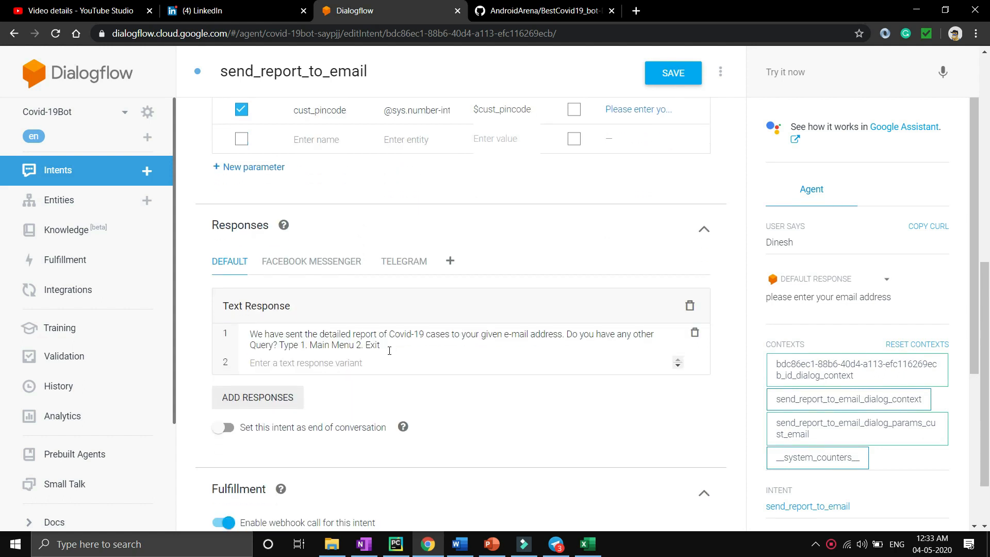
left_click_drag(384, 348, 250, 331)
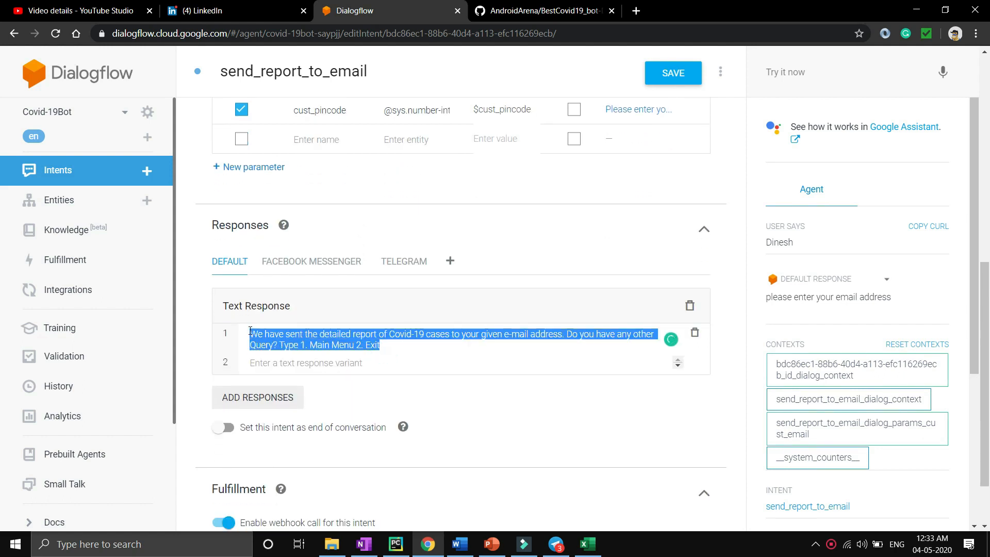
left_click(272, 340)
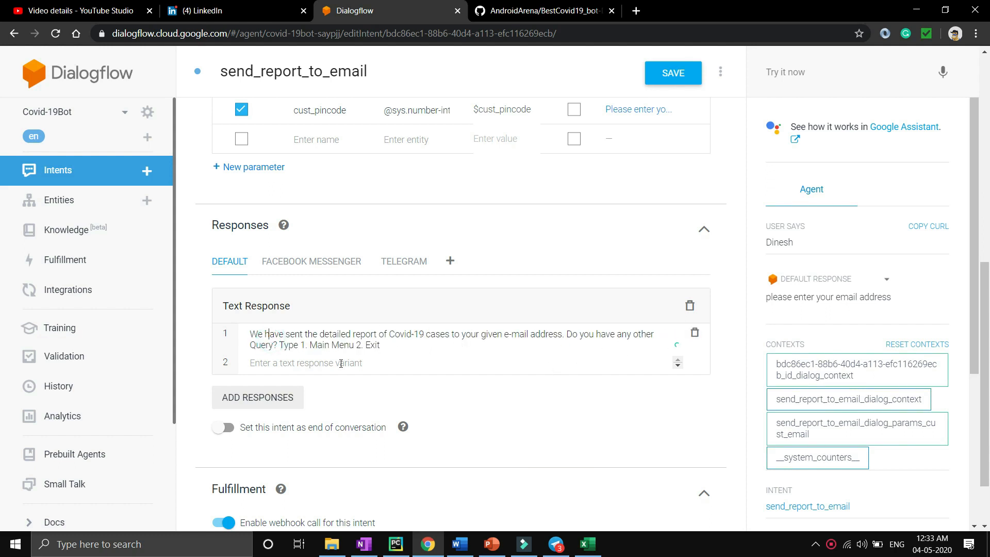
left_click_drag(308, 345, 378, 344)
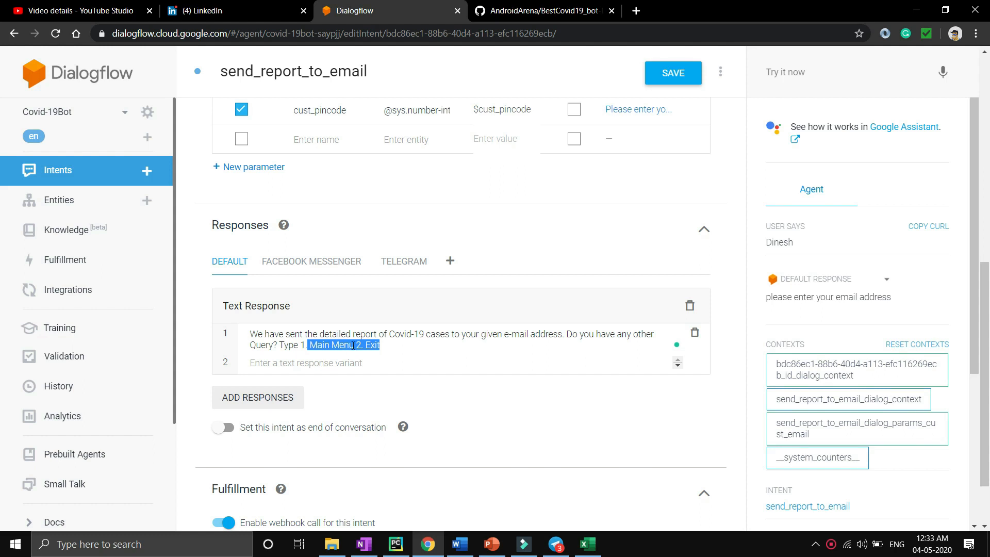
Enter "main Menu" in the test console, open the Welcome intent, and highlight its "Main Menu" training phrase.
left_click(784, 71)
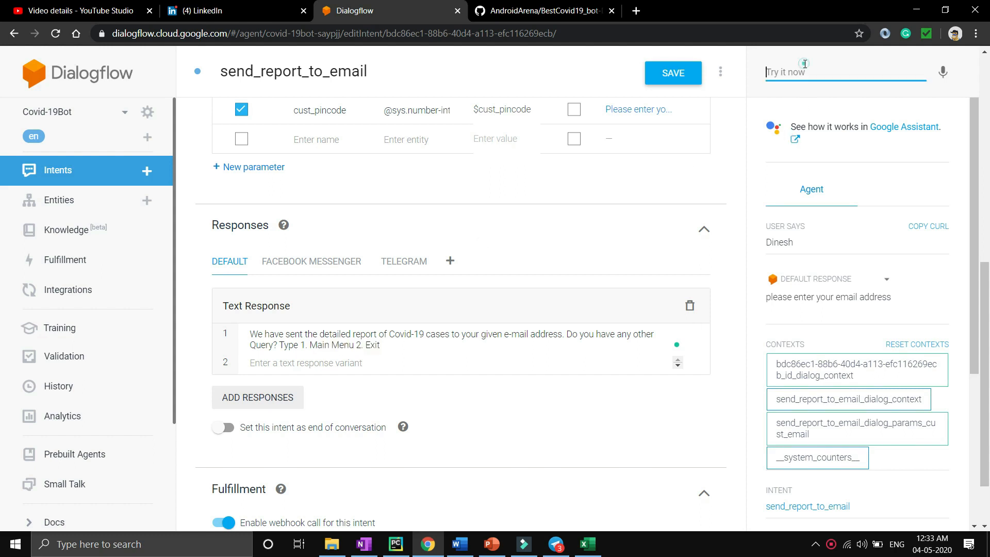
type("main")
left_click(76, 175)
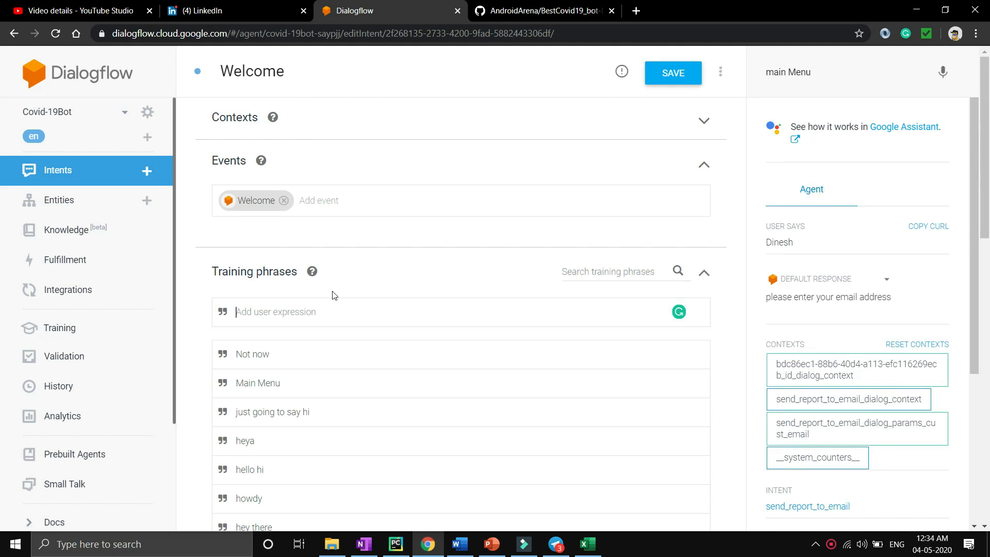
scroll(333, 294, "down", 3)
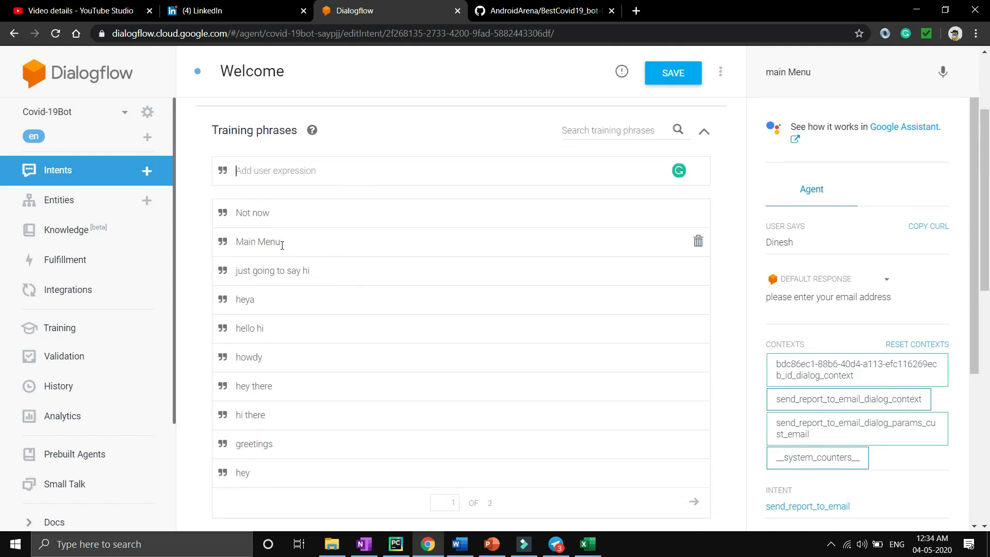
left_click_drag(282, 245, 236, 243)
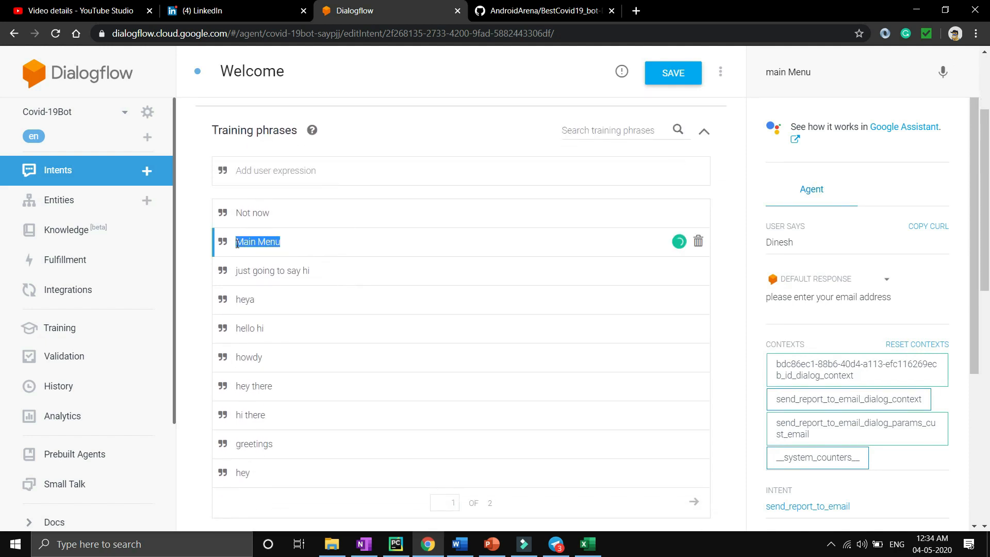
left_click(334, 193)
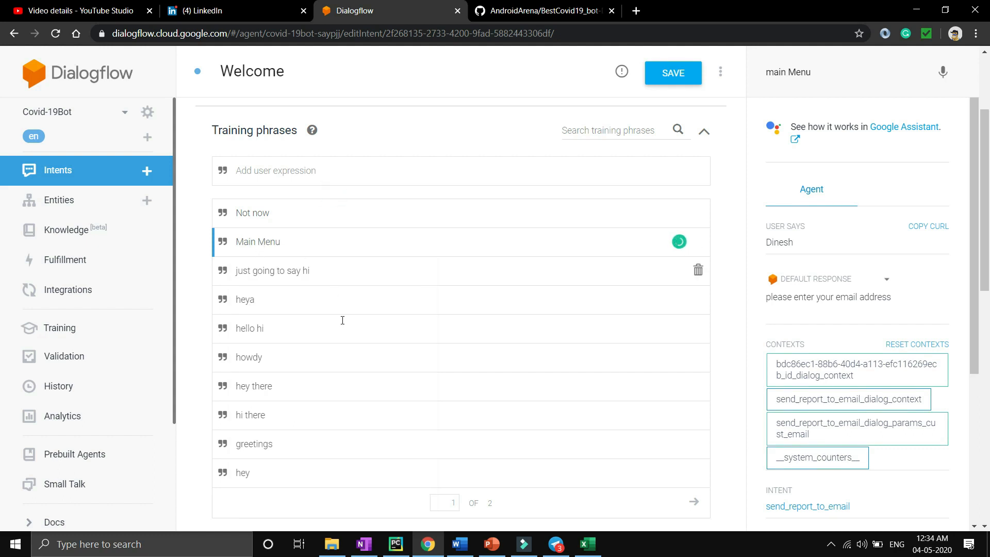
Review the Welcome intent's training phrases and highlight its default text response listing the menu options.
scroll(327, 293, "down", 3)
scroll(327, 294, "up", 1)
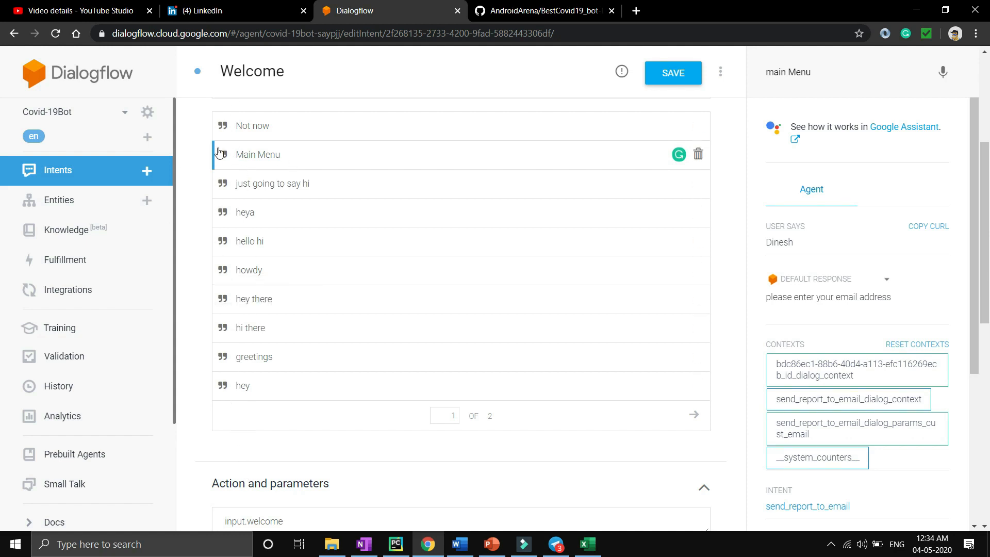
scroll(293, 347, "down", 5)
scroll(295, 346, "down", 4)
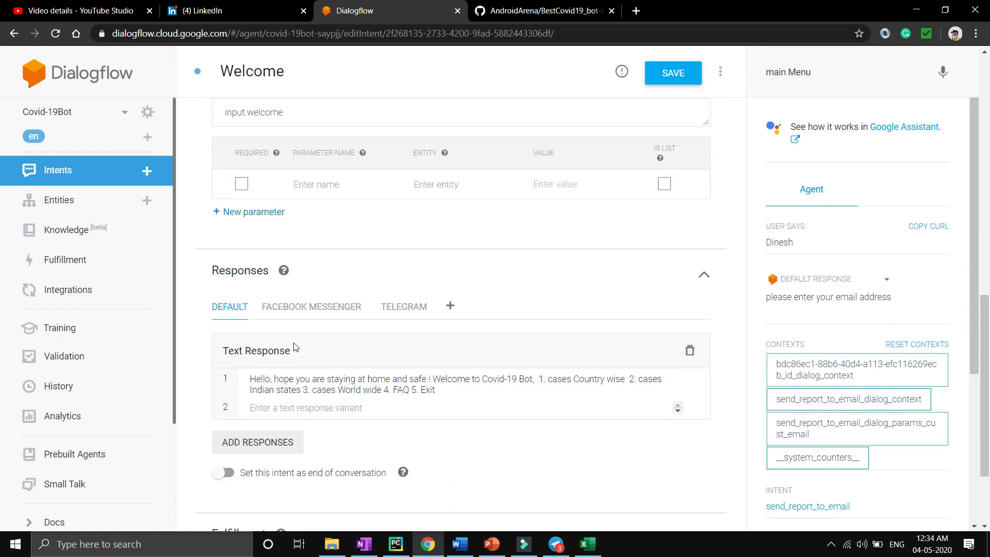
left_click_drag(252, 366, 447, 382)
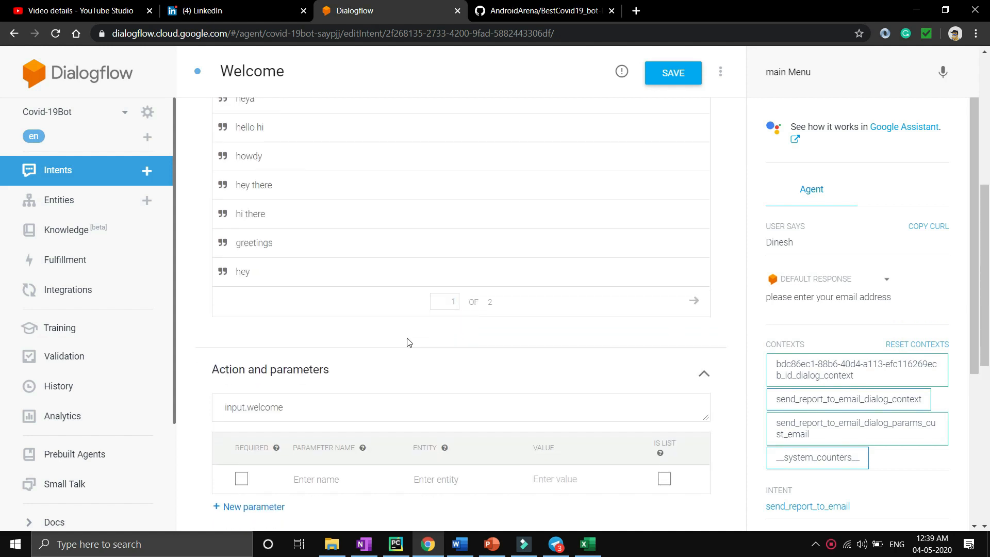
Leave the Welcome intent without saving and return to the list of intents.
scroll(379, 342, "down", 1)
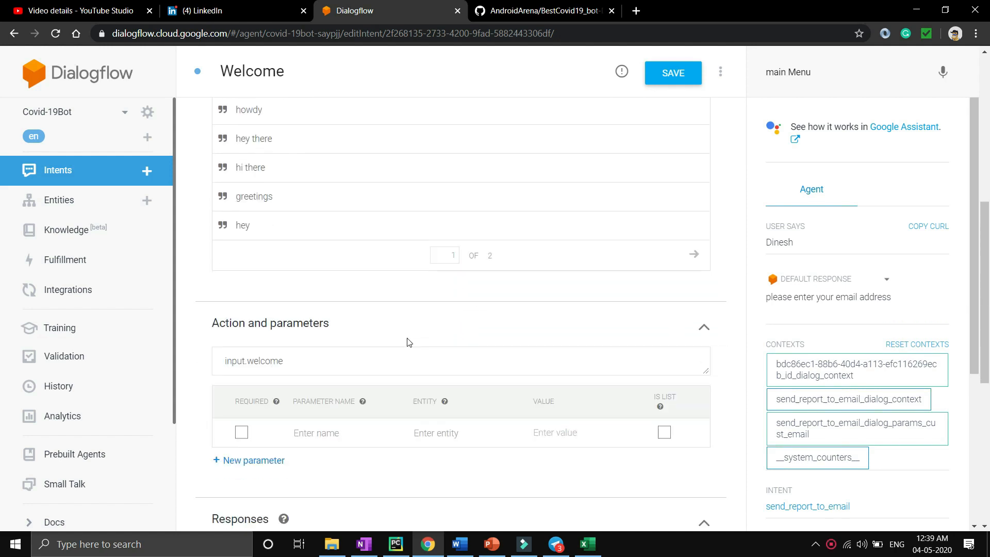
scroll(380, 343, "up", 1)
left_click(71, 166)
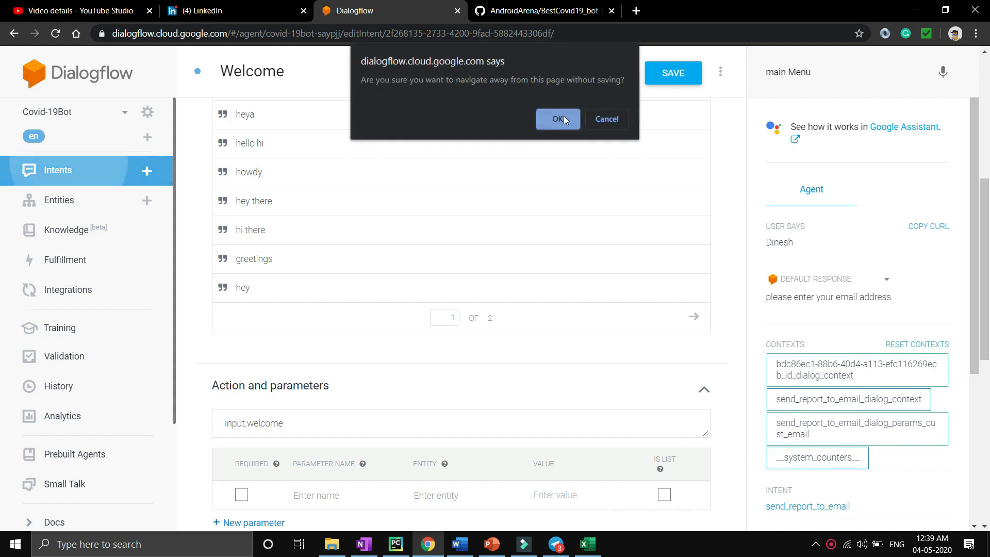
left_click(557, 119)
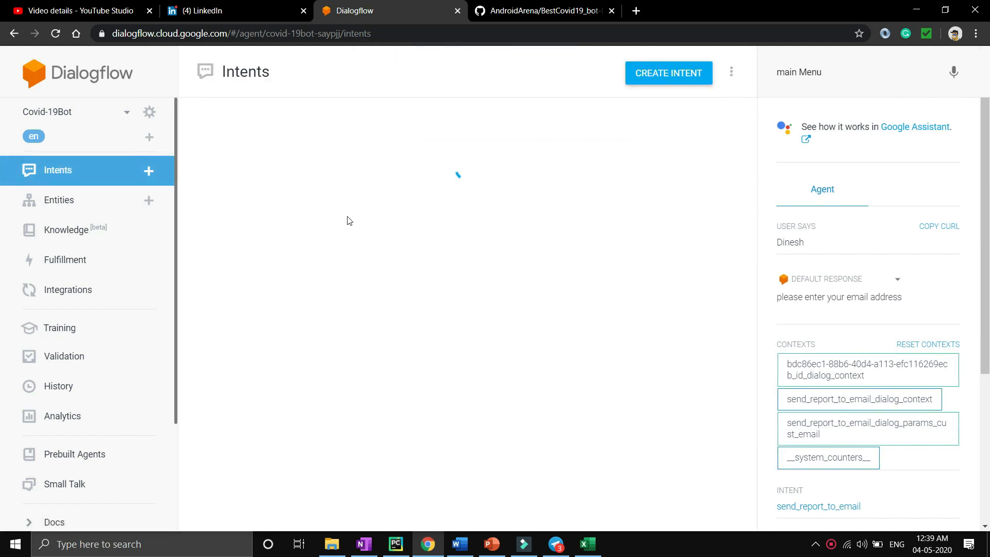
Look over the list of intents and switch to the Word document with the chatbot's flow diagram.
scroll(360, 383, "down", 1)
scroll(361, 384, "up", 1)
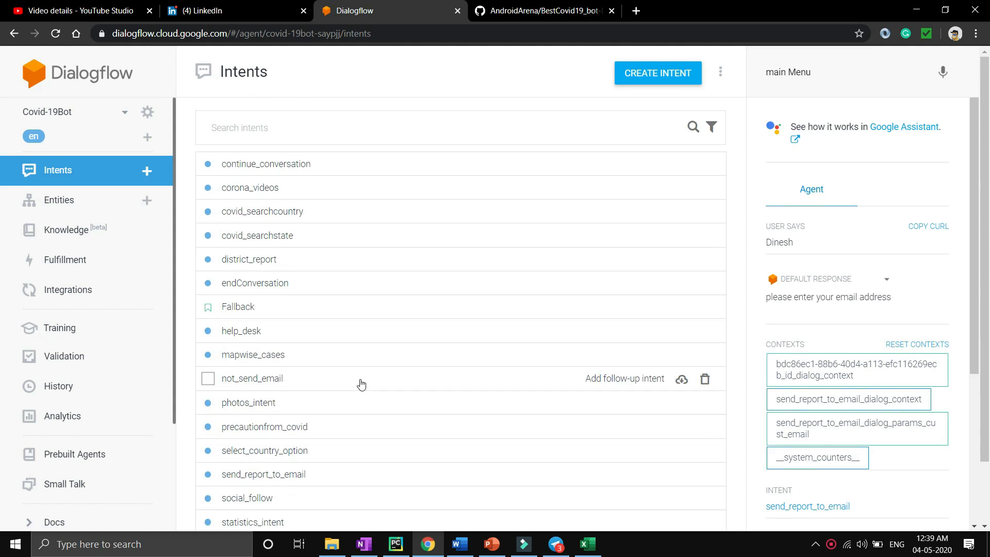
scroll(294, 336, "down", 1)
scroll(294, 338, "up", 1)
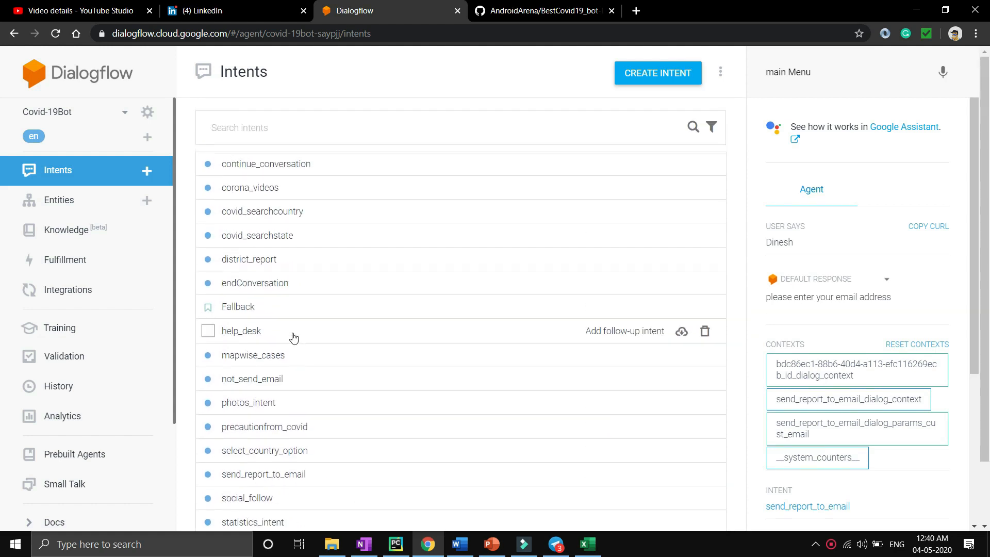
scroll(293, 336, "down", 1)
scroll(292, 335, "up", 1)
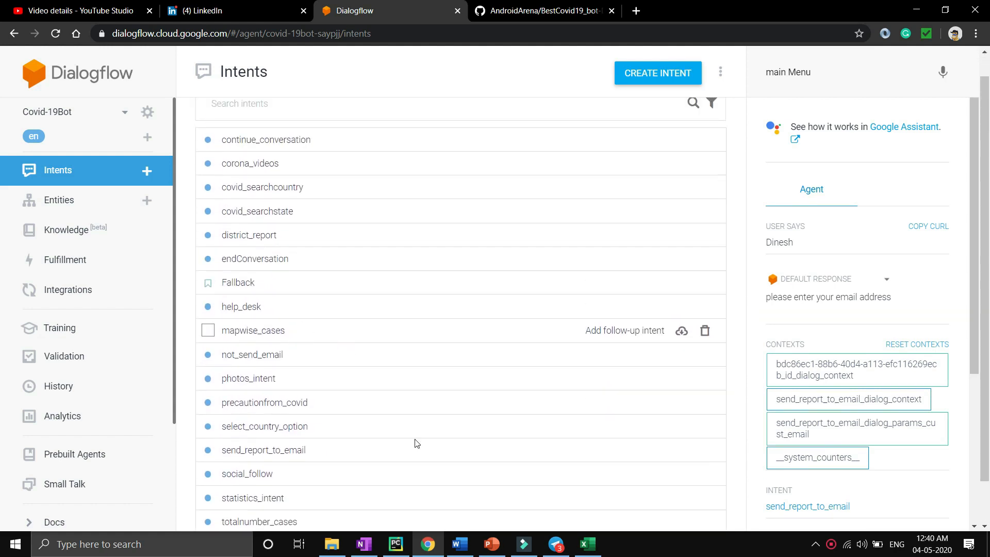
left_click(460, 544)
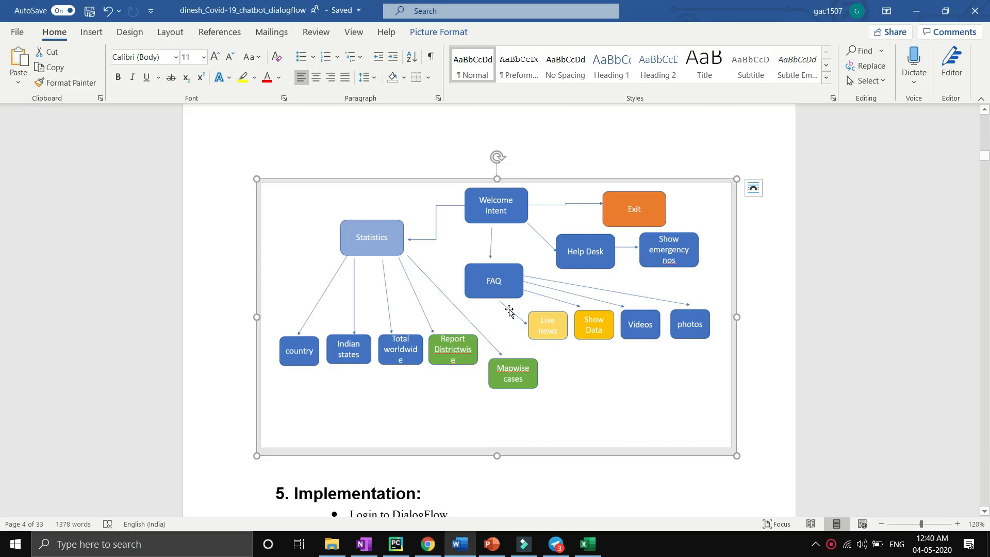
Switch from the Word document back to Dialogflow and open the covid_searchcountry intent from the list of intents.
left_click(916, 10)
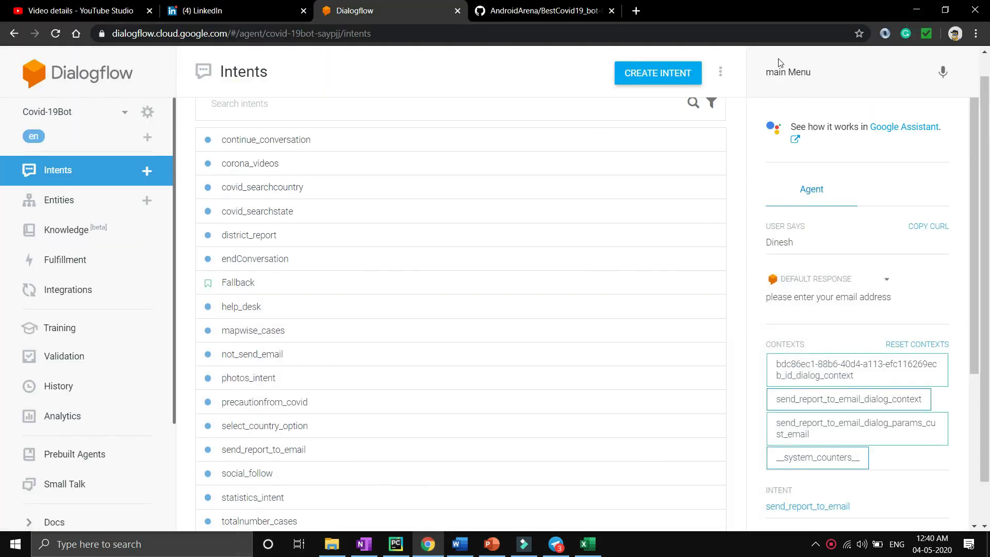
left_click_drag(775, 69, 818, 72)
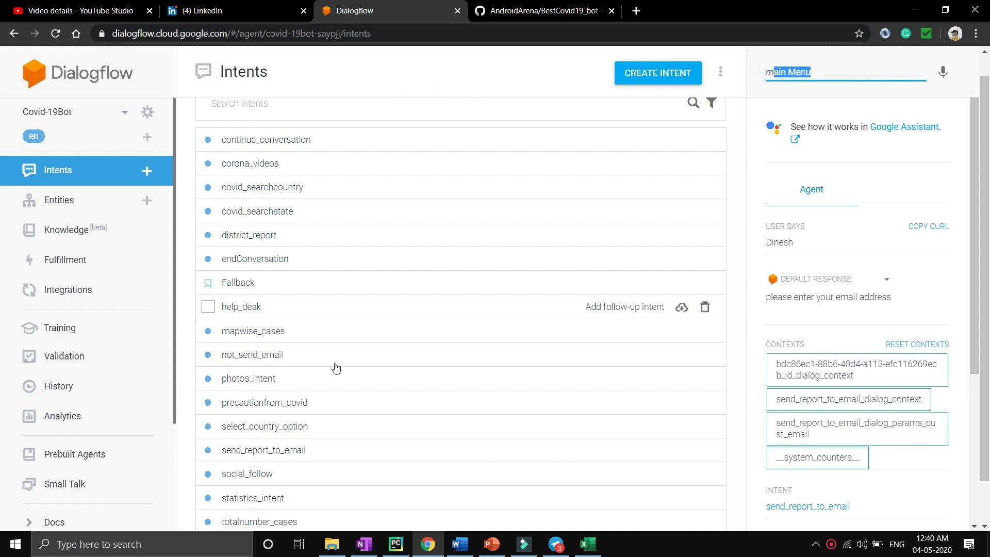
scroll(343, 339, "down", 1)
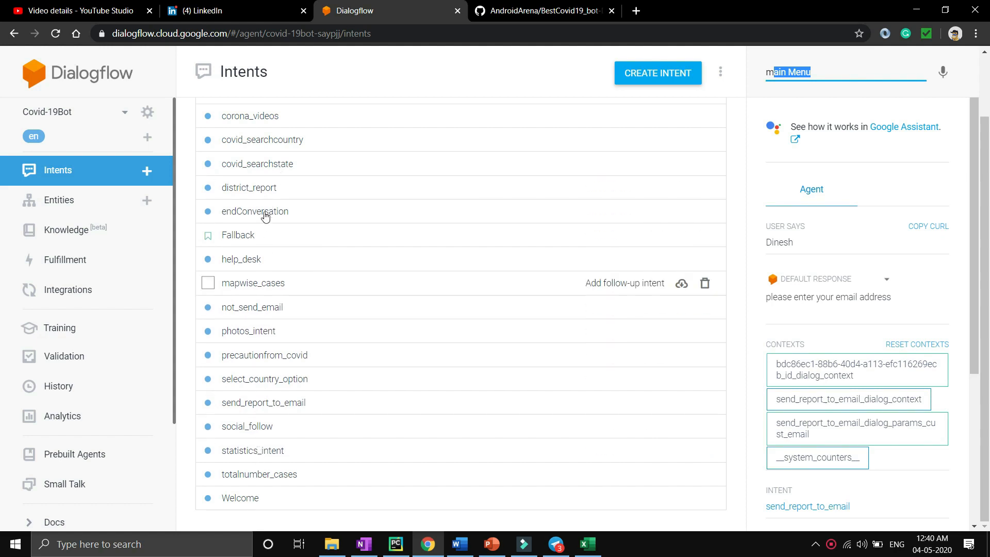
left_click(269, 149)
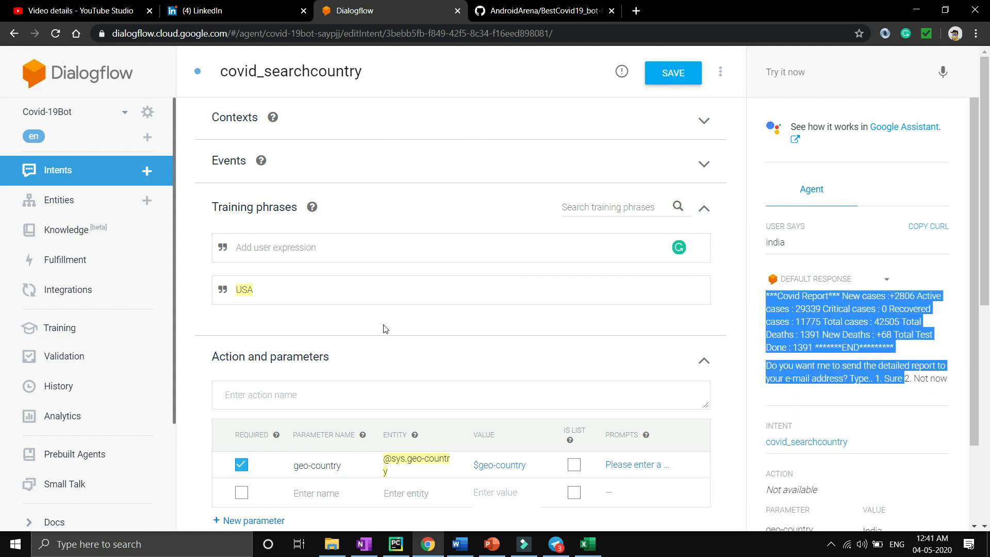
Review the covid_searchcountry intent's text response and webhook fulfillment setting, and return to the list of intents without saving.
left_click(678, 324)
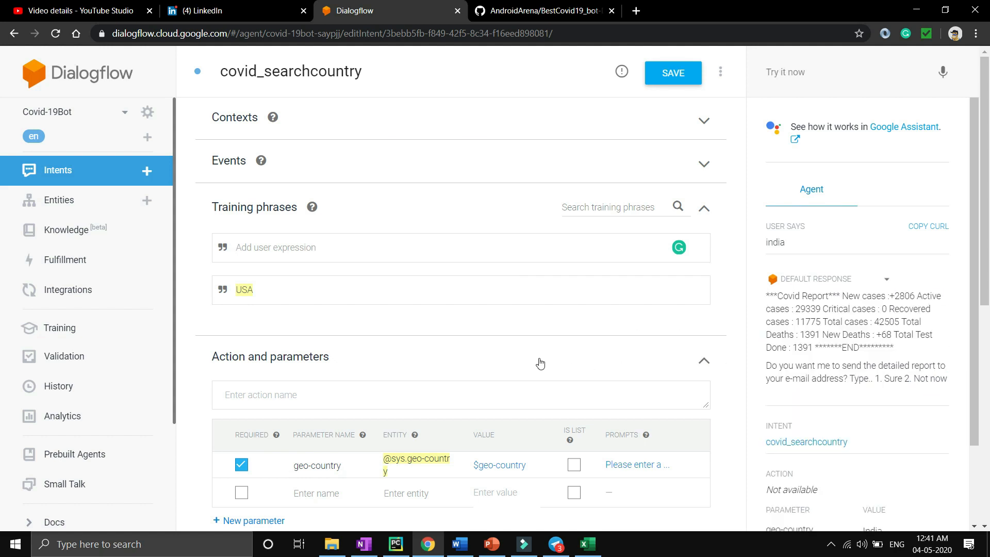
scroll(714, 379, "down", 8)
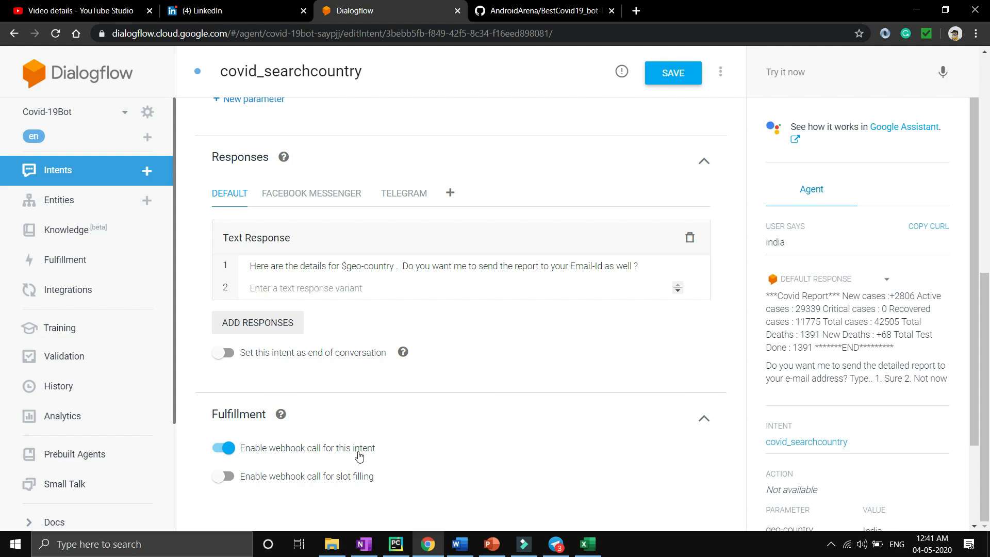
left_click(102, 178)
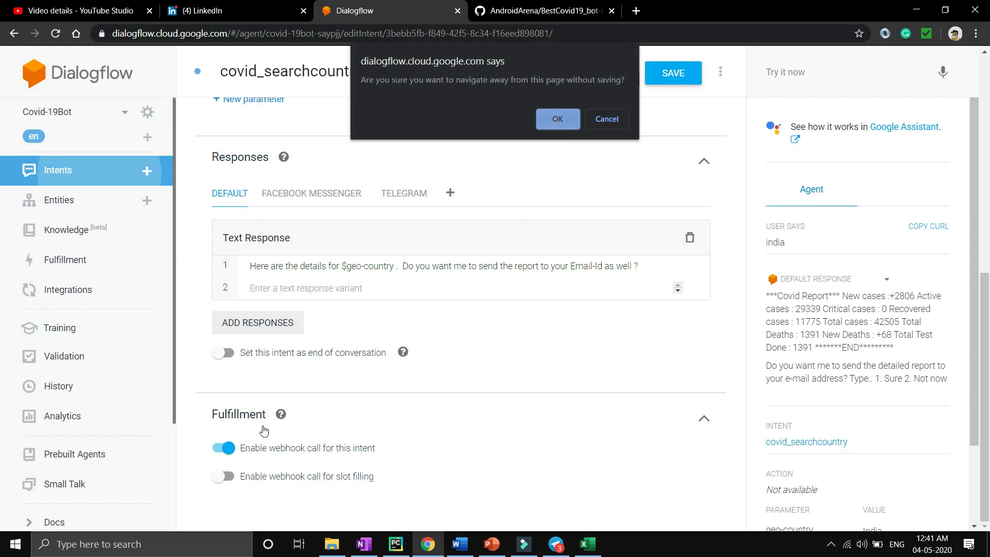
left_click(546, 122)
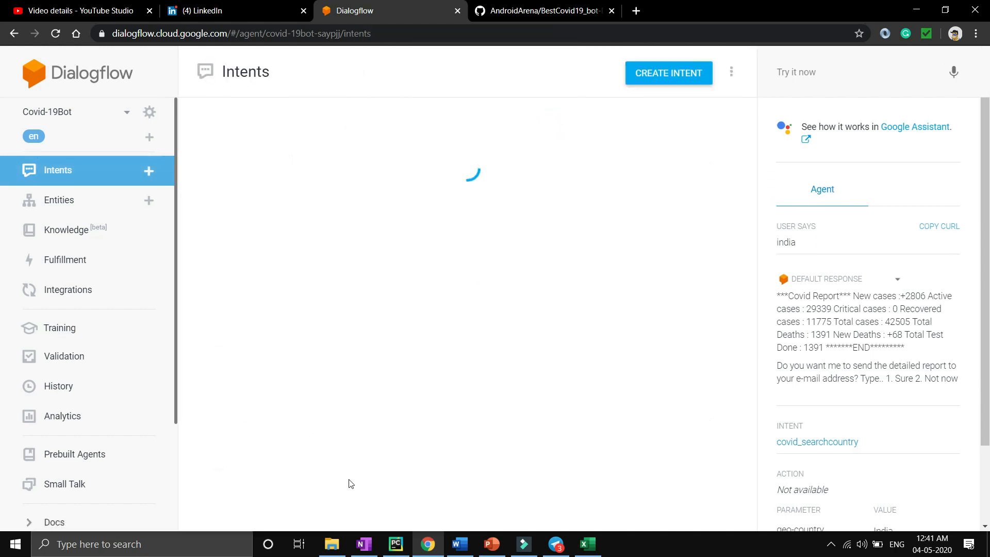
Look over the list of intents, open the agent's Fulfillment settings, and highlight the webhook URL.
scroll(397, 402, "down", 2)
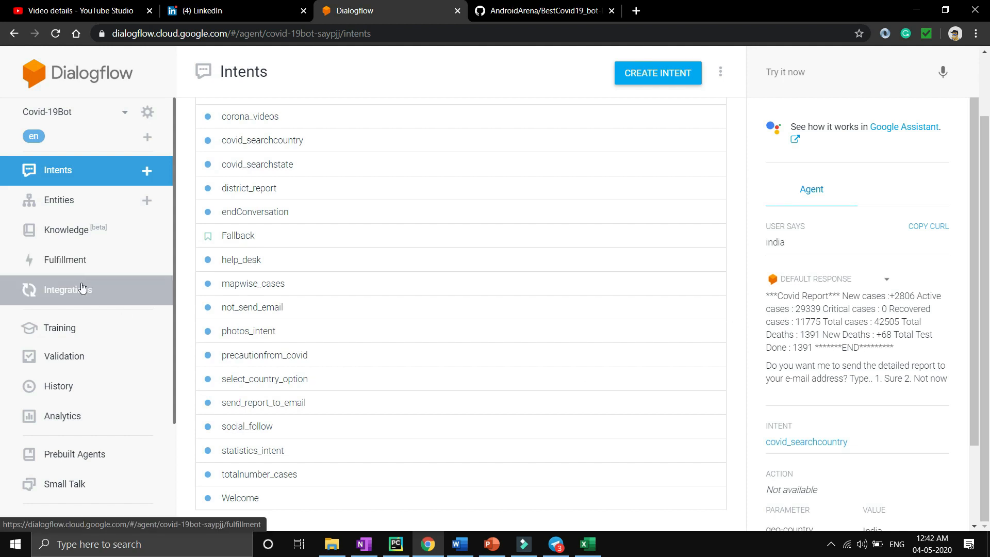
left_click(89, 258)
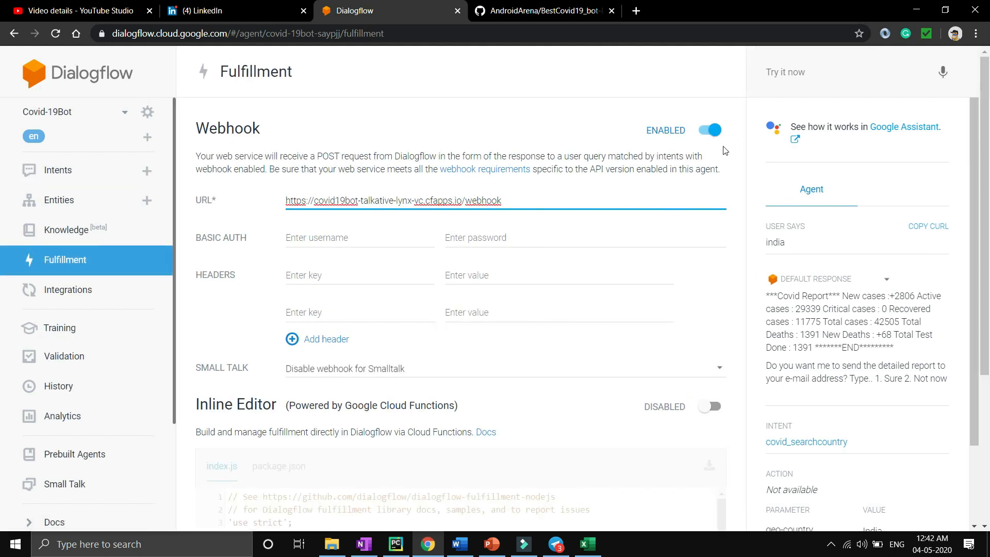
left_click_drag(501, 201, 257, 208)
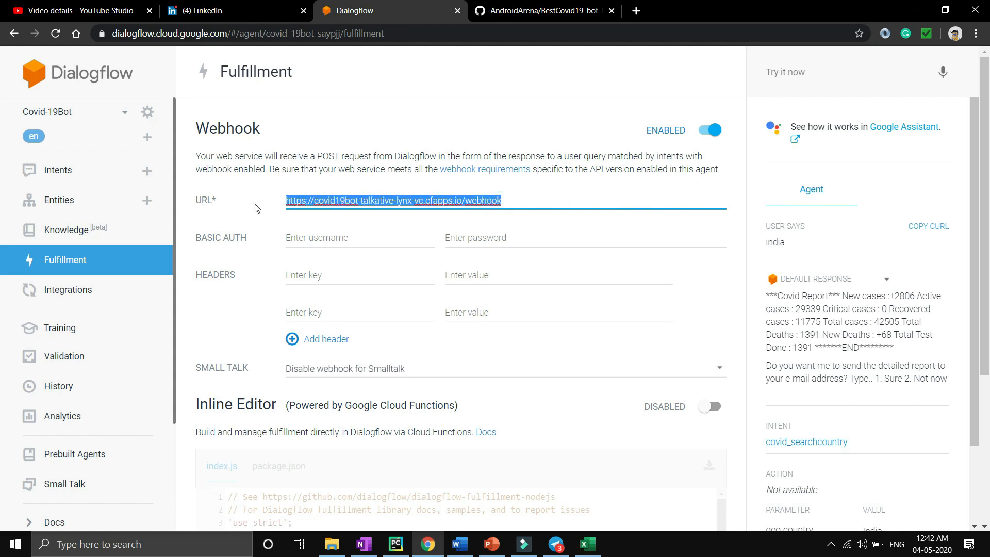